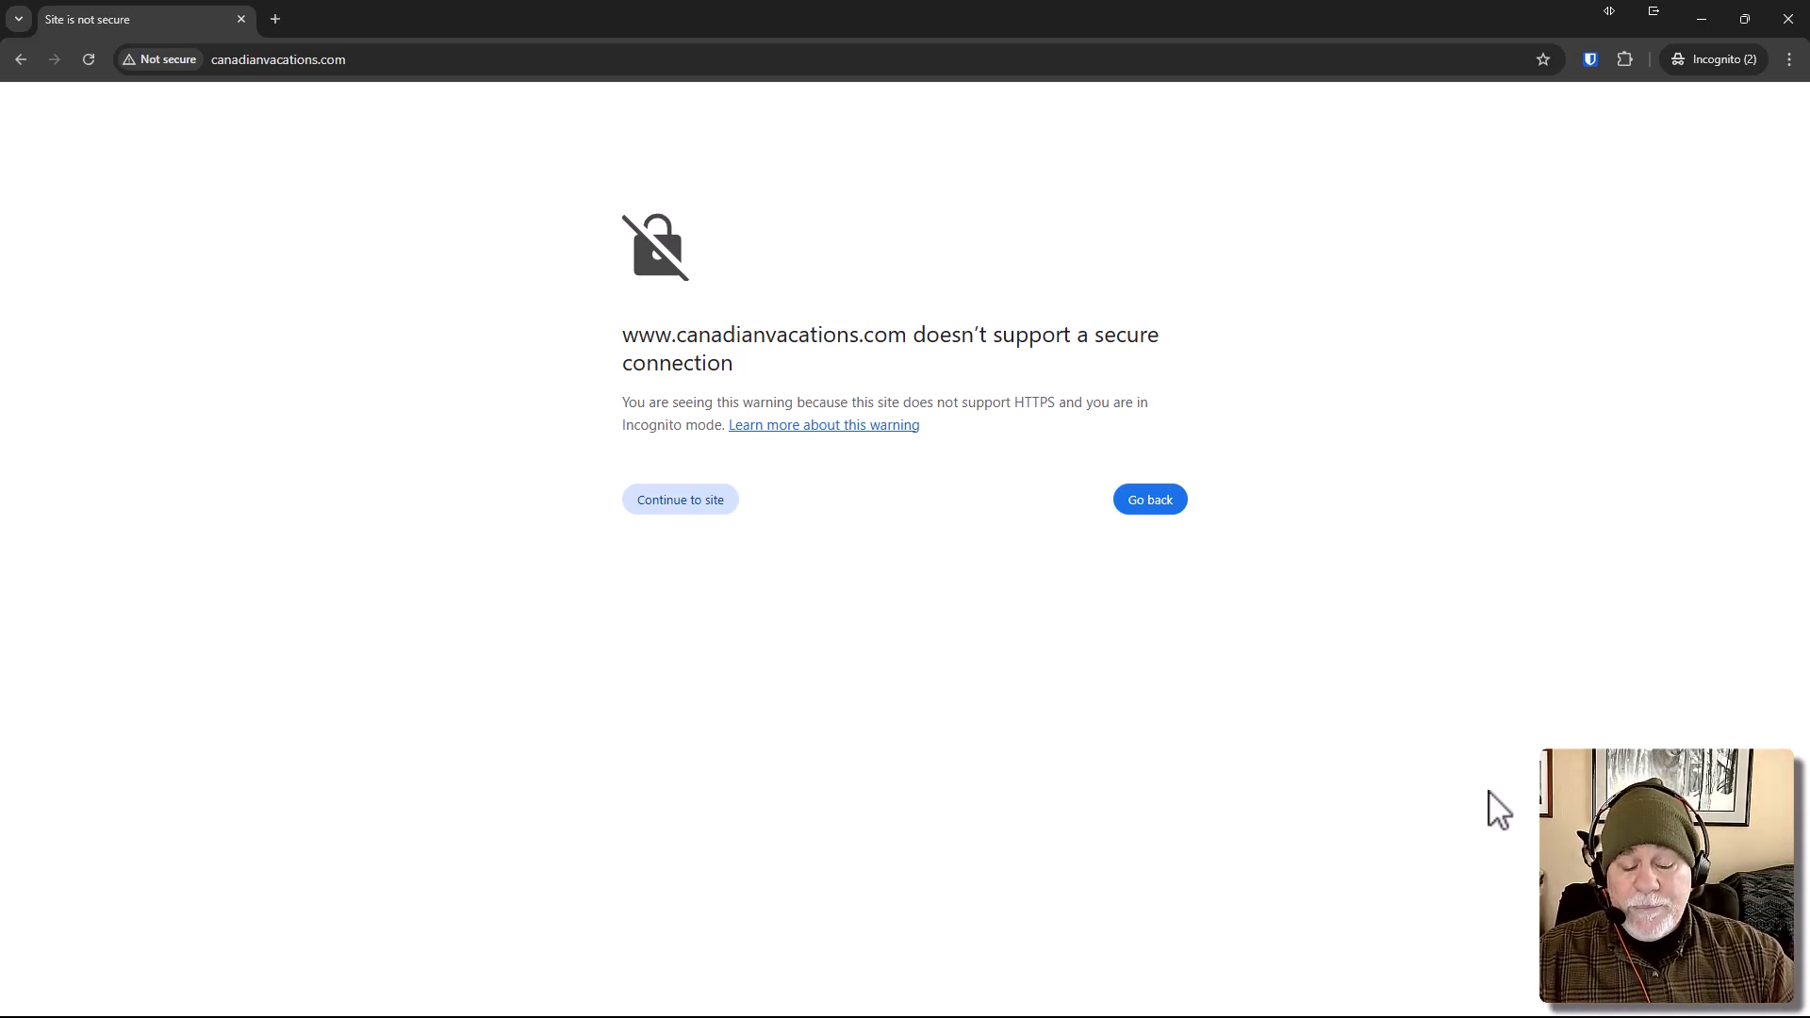
Switch to the ZeroSSL site and start a new SSL certificate from the account dashboard.
{"action": "left_click_drag", "start_coordinate": [946, 14], "coordinate": [1809, 189]}
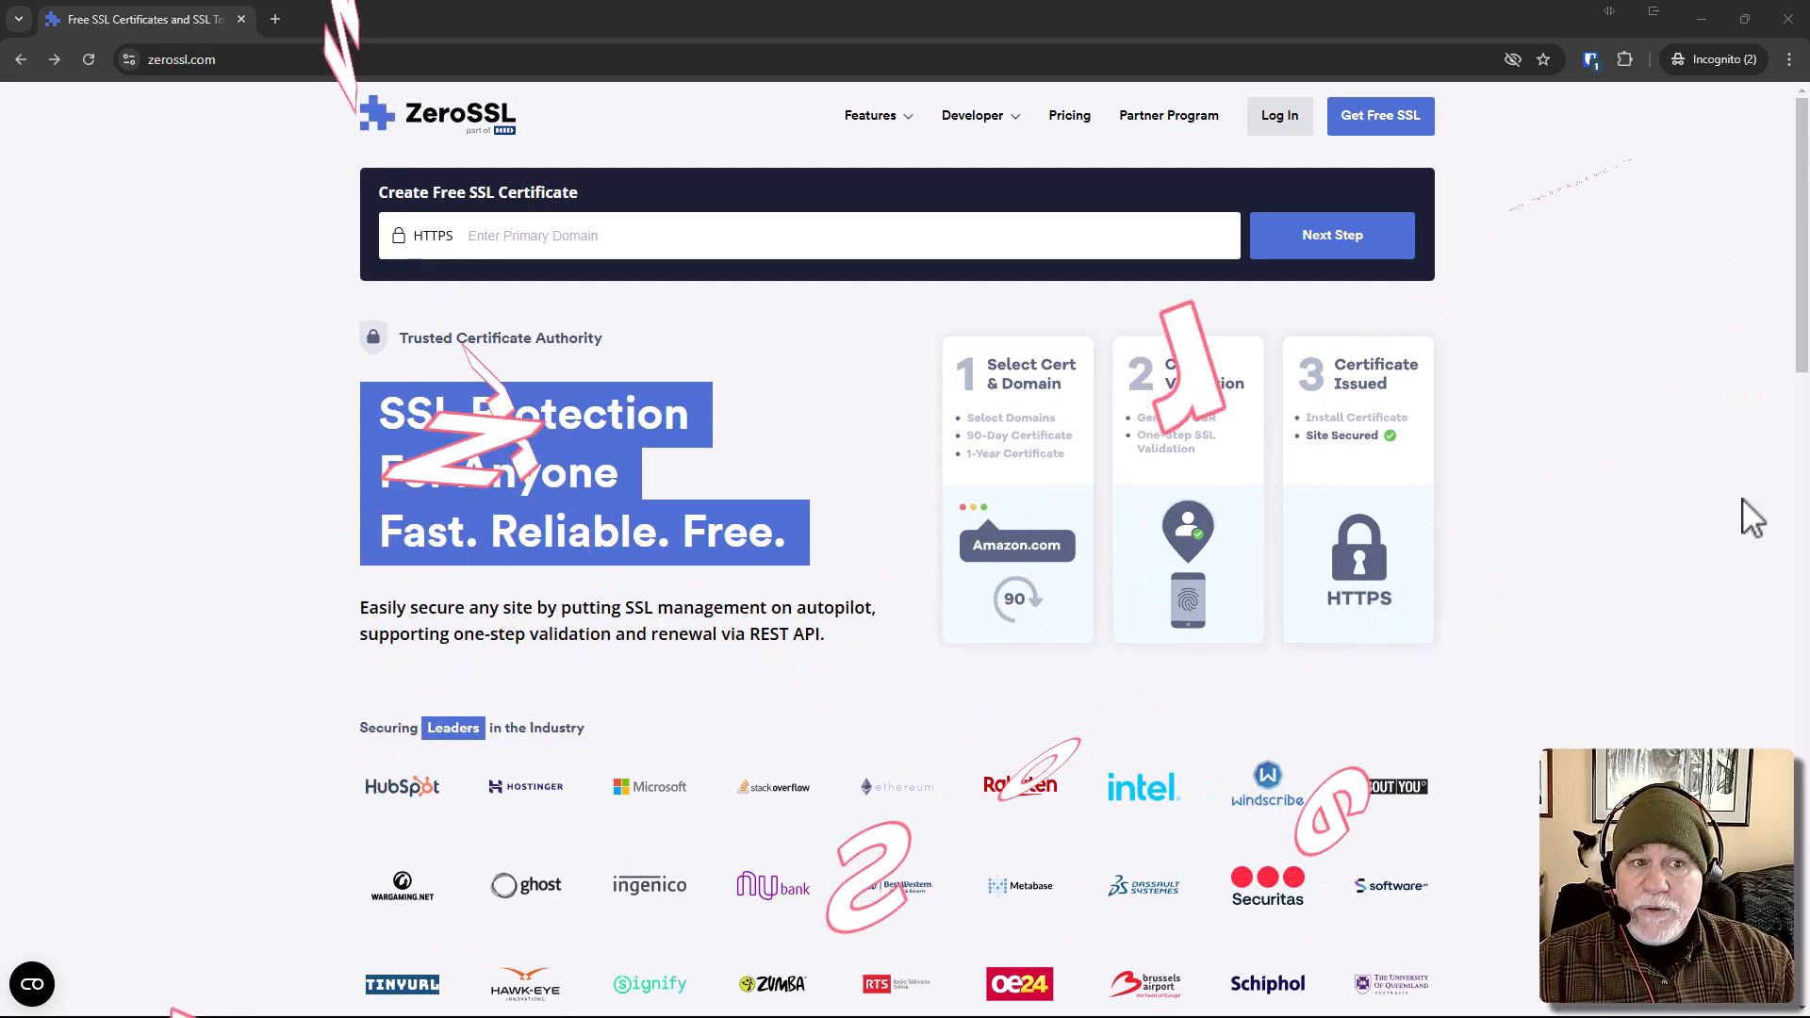
{"action": "left_click", "coordinate": [925, 248]}
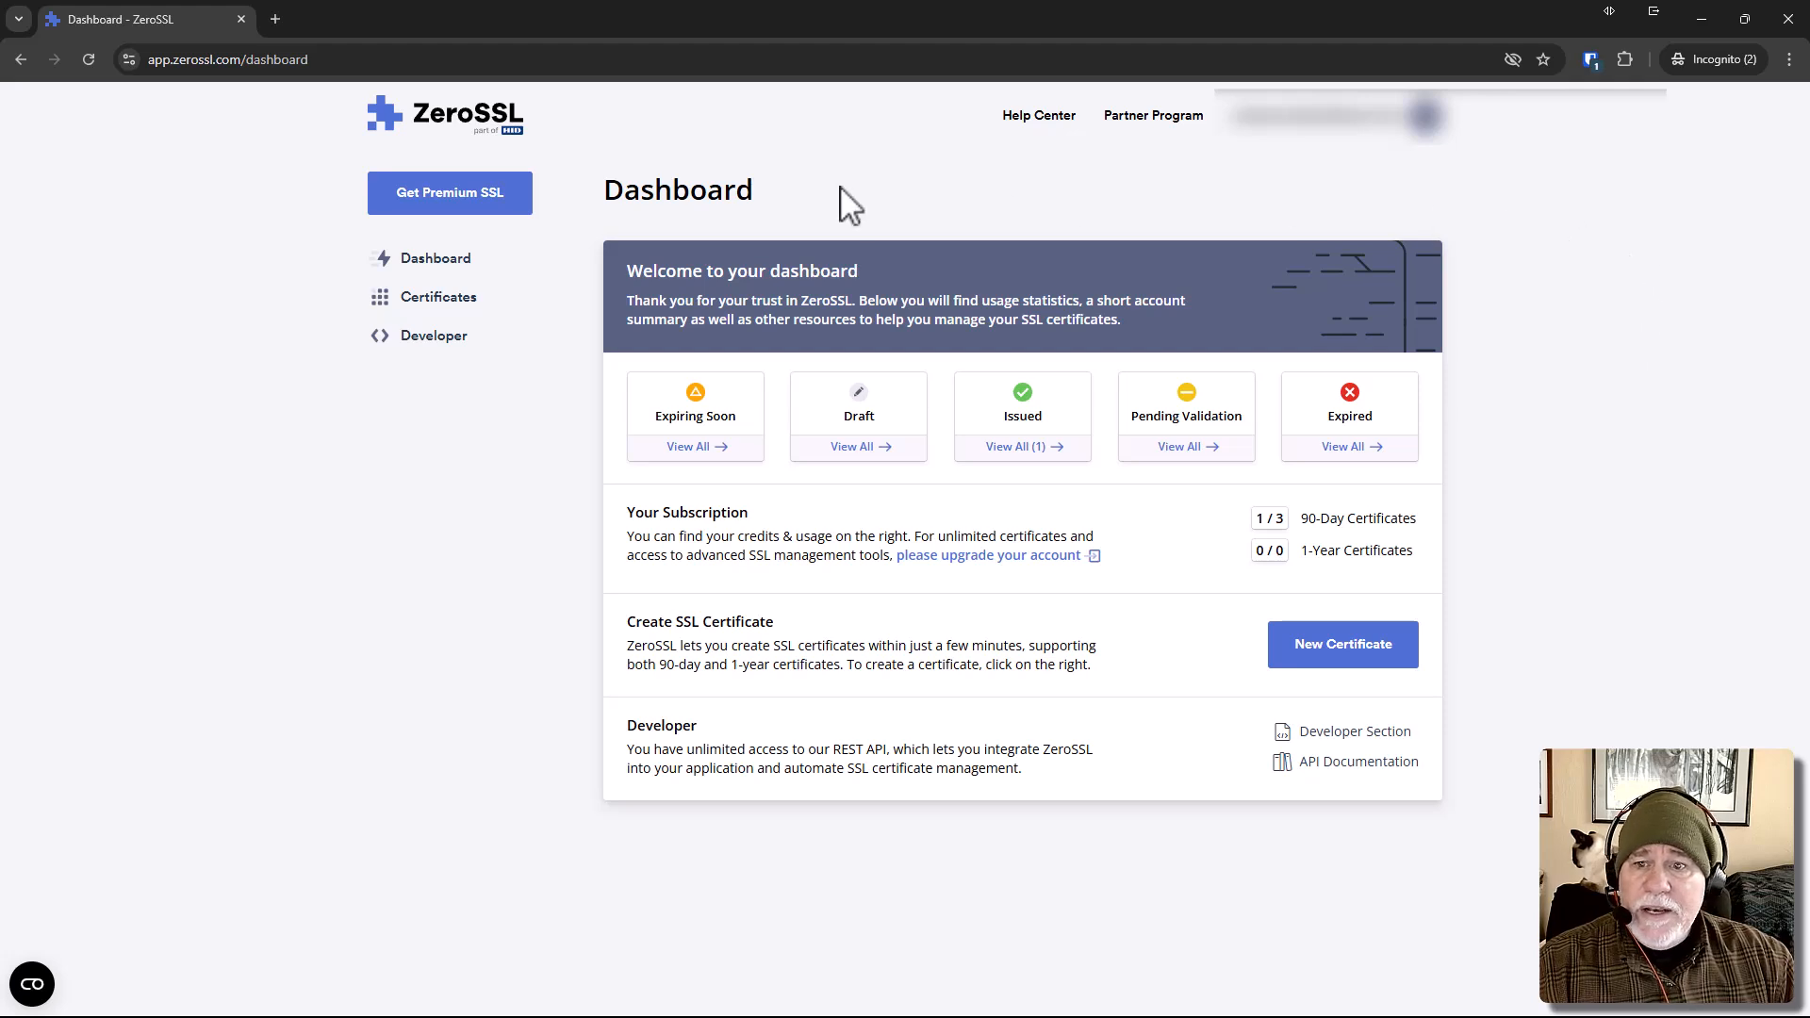
{"action": "left_click", "coordinate": [1413, 651]}
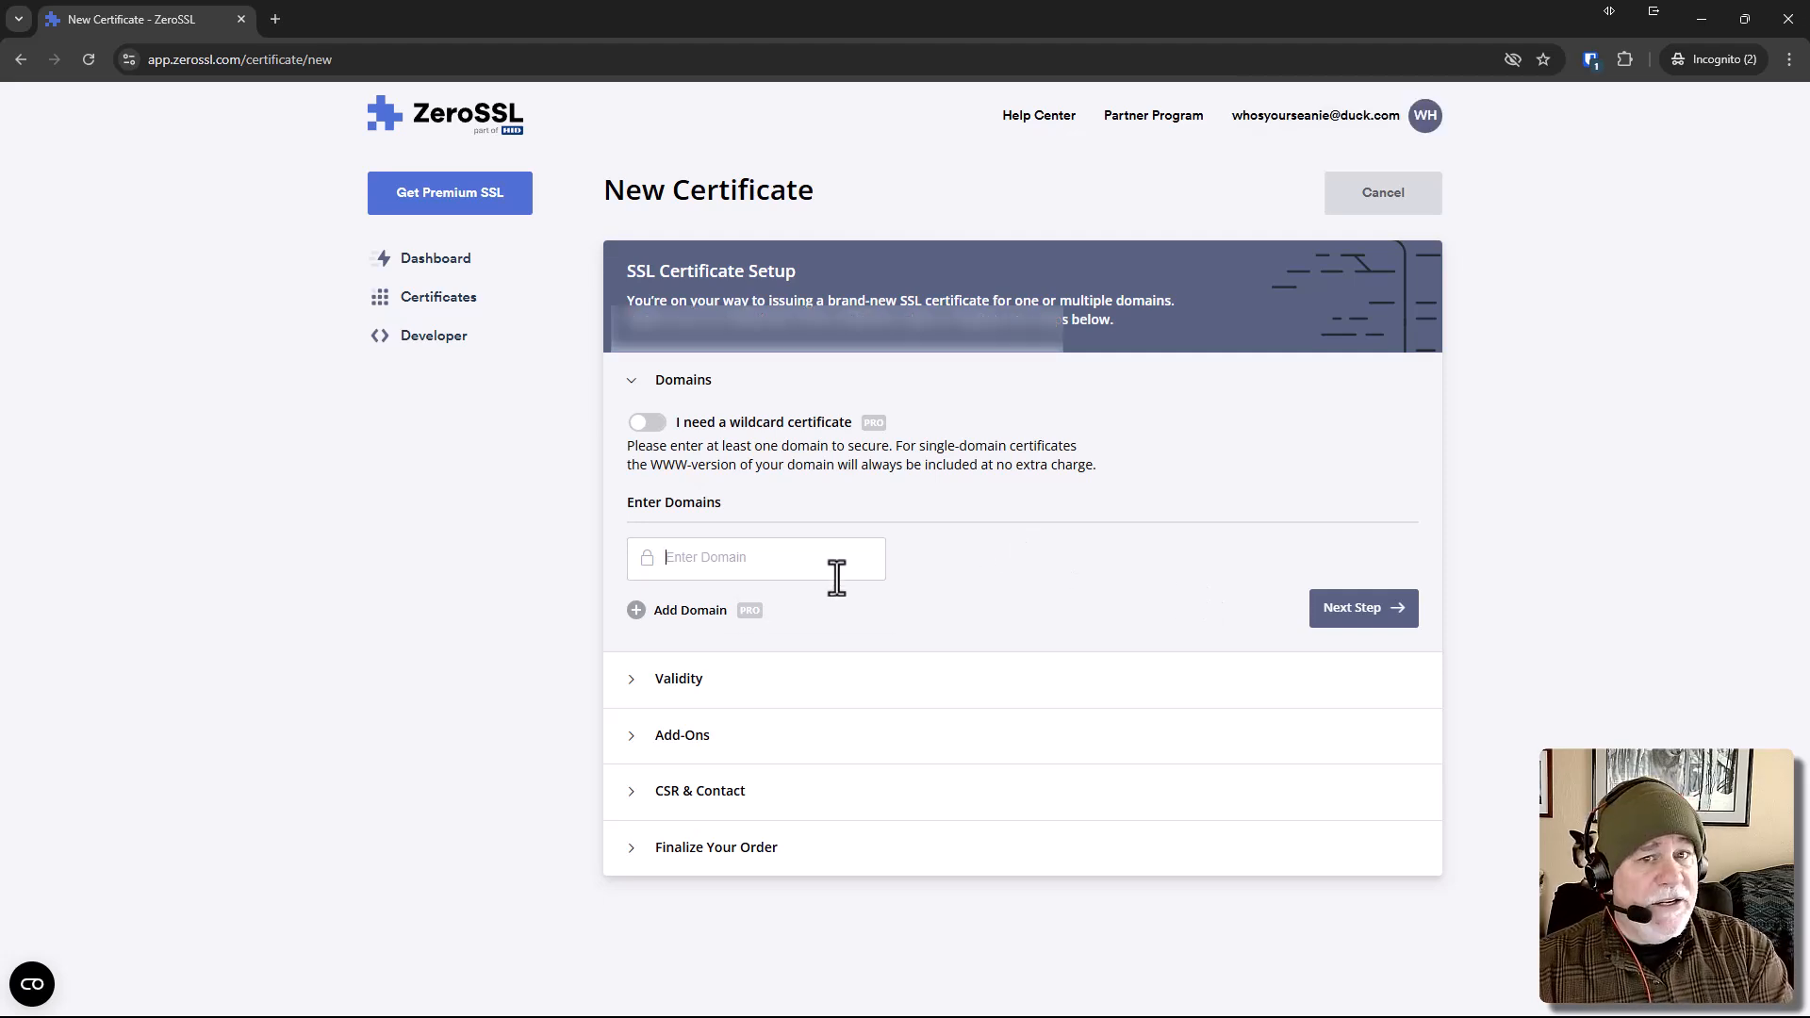
{"action": "type", "text": "teste"}
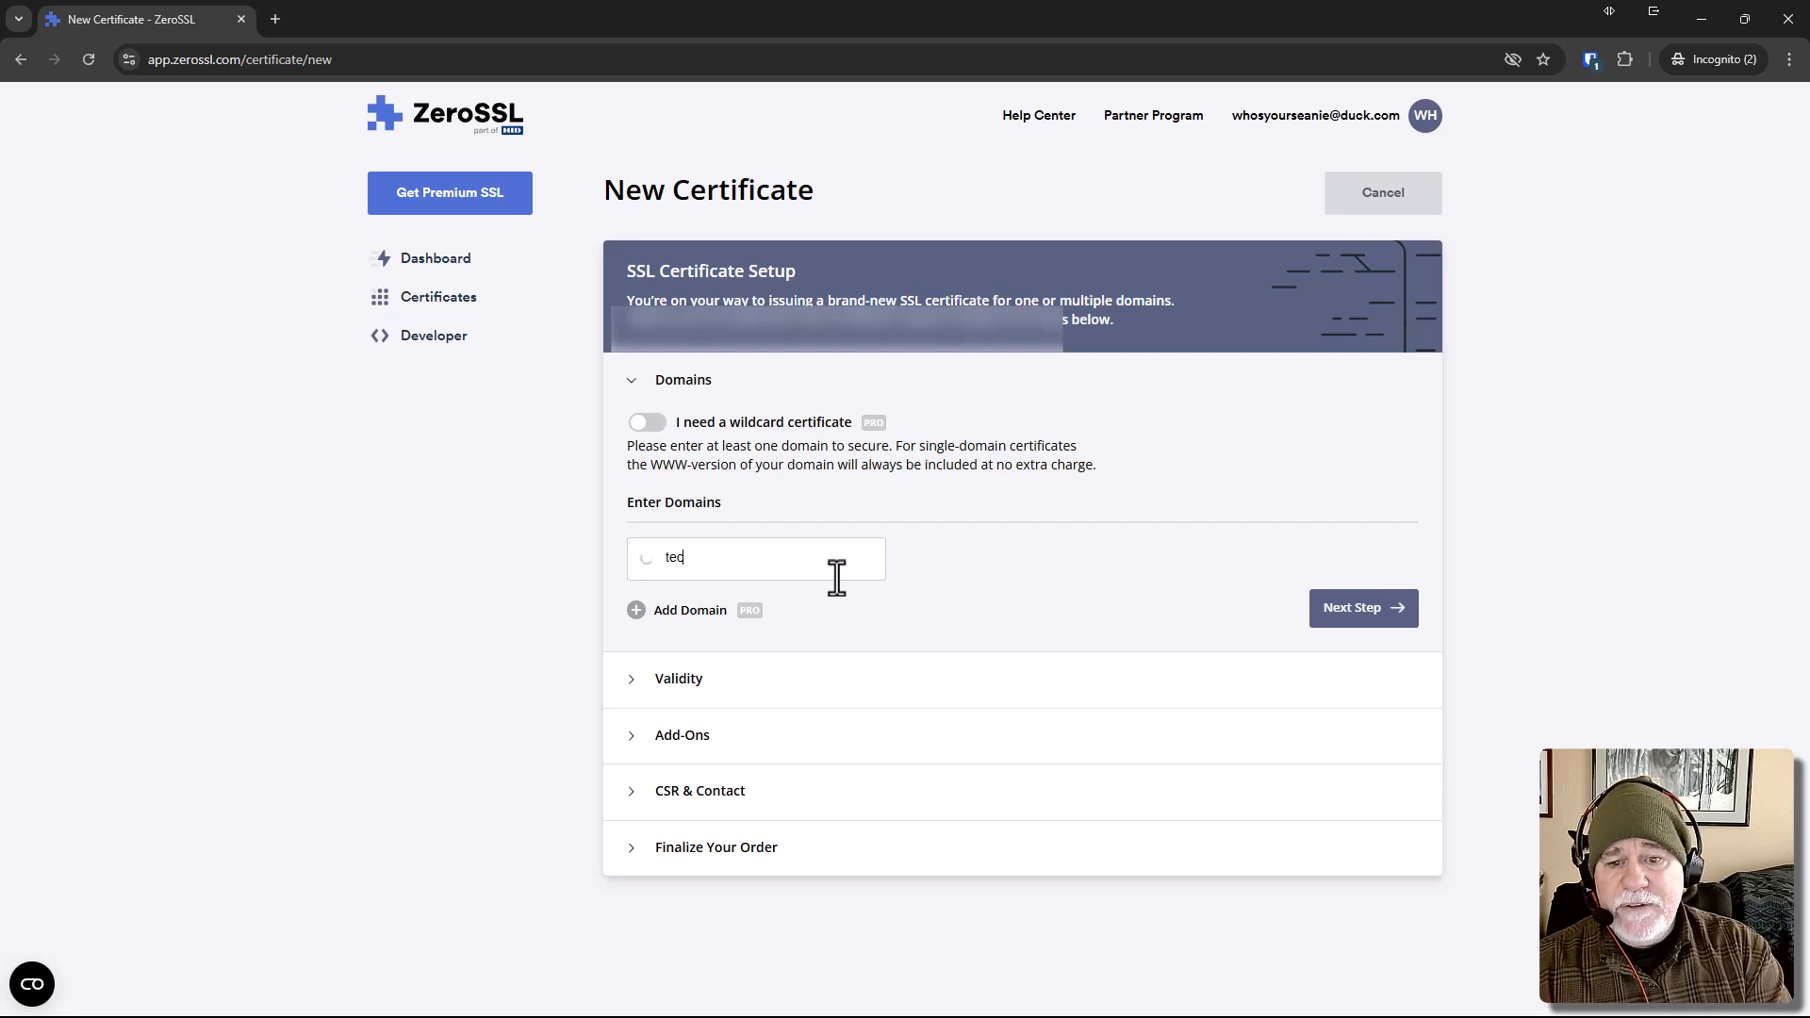
{"action": "key", "text": "BackSpace"}
{"action": "key", "text": "BackSpace"}
{"action": "key", "text": "BackSpace"}
{"action": "key", "text": "BackSpace"}
{"action": "key", "text": "BackSpace"}
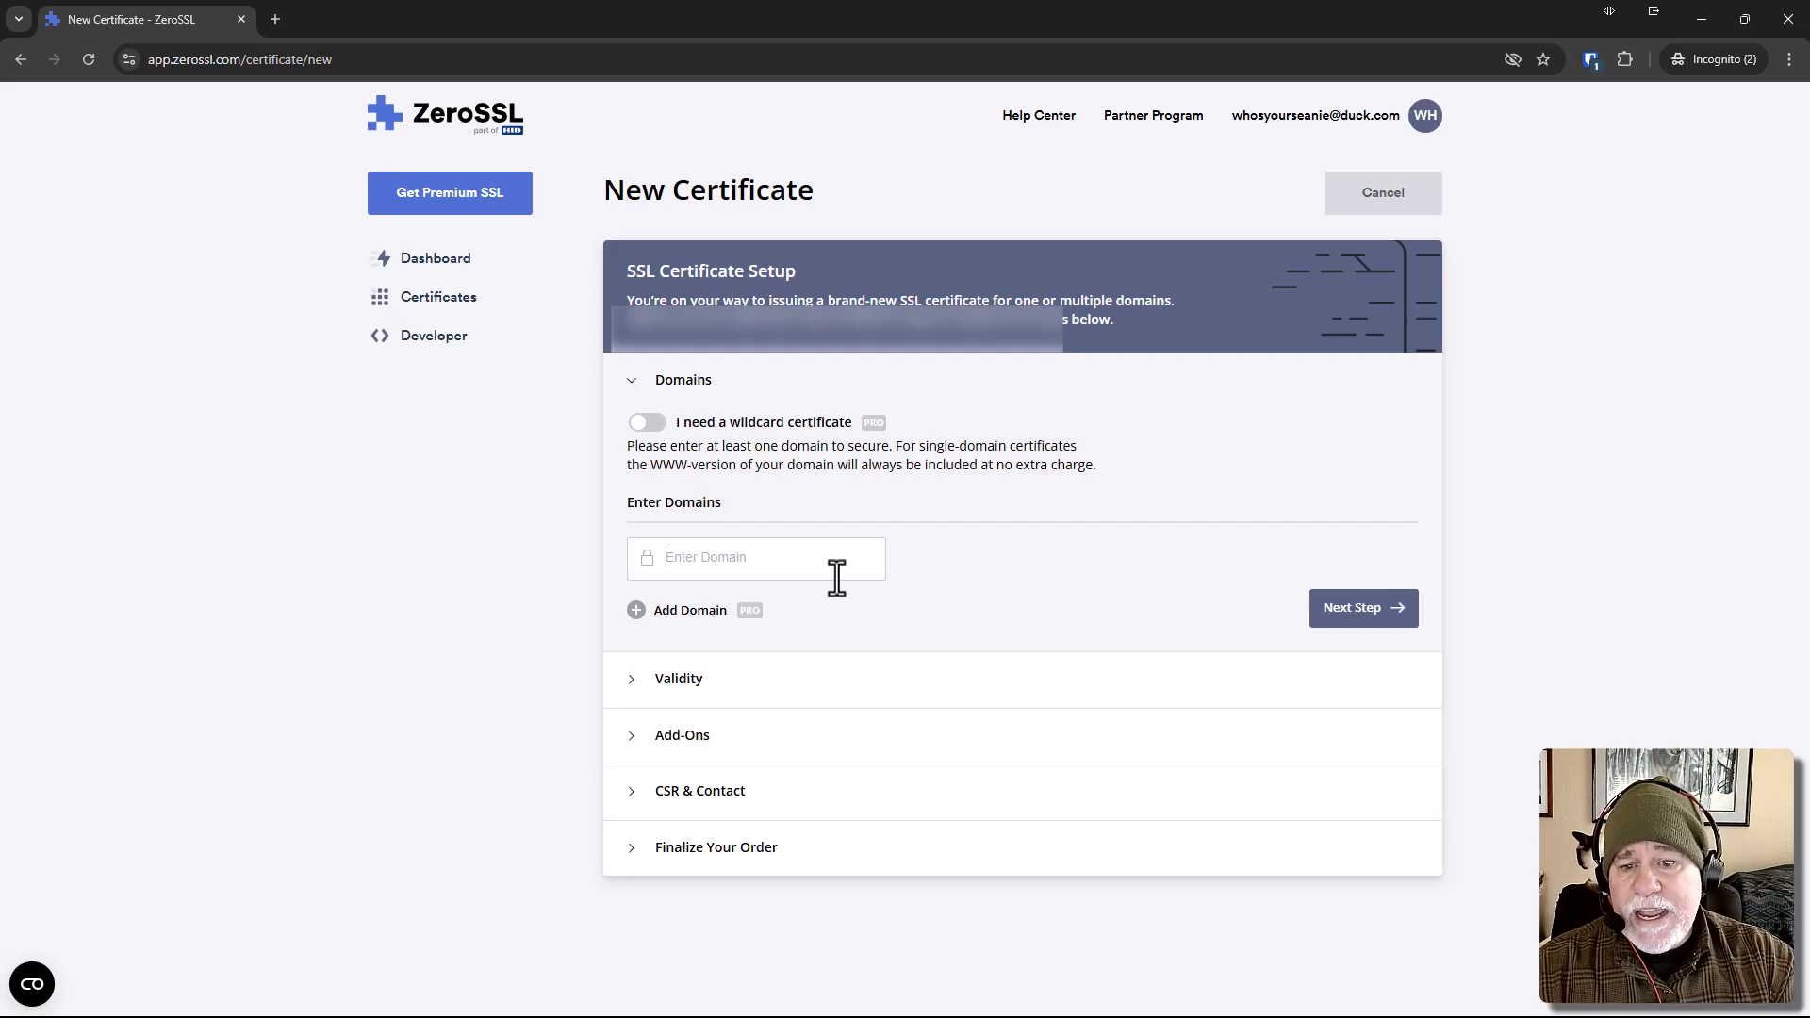
Enter thetechgremlinwarrior.com as the domain to secure and continue to the certificate's validity options.
{"action": "type", "text": "the"}
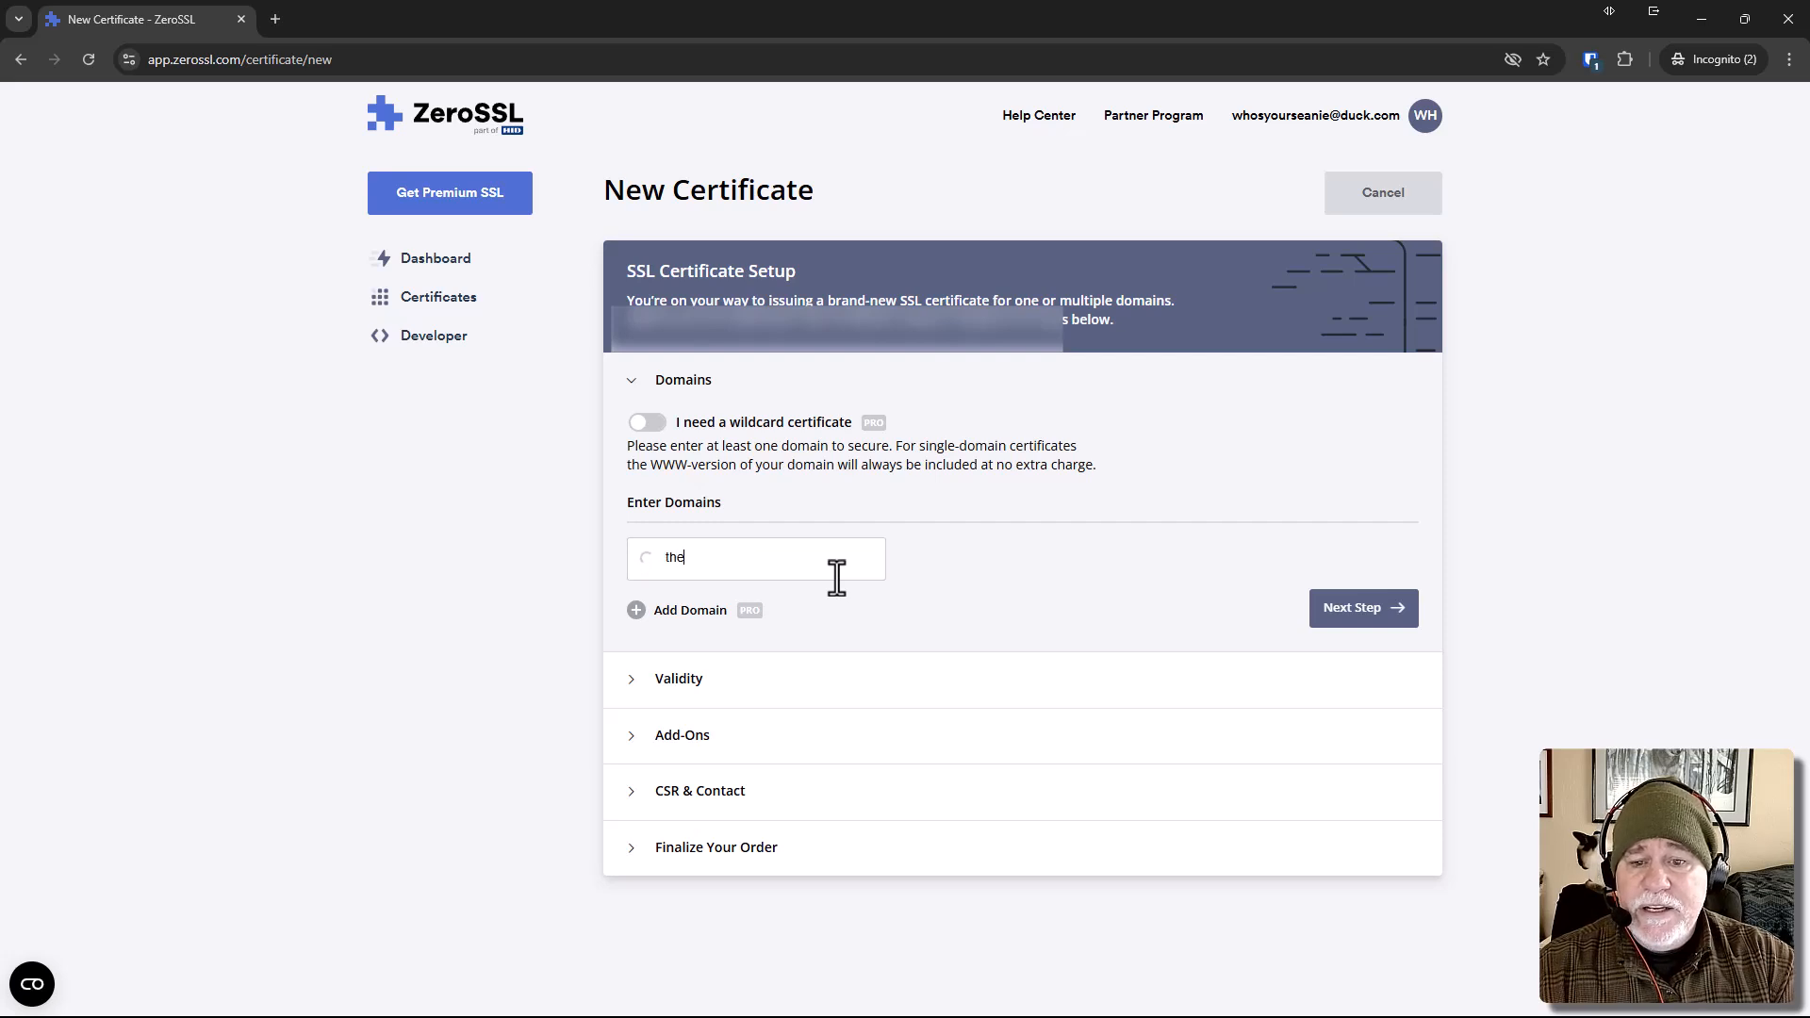
{"action": "type", "text": "techgremlin"}
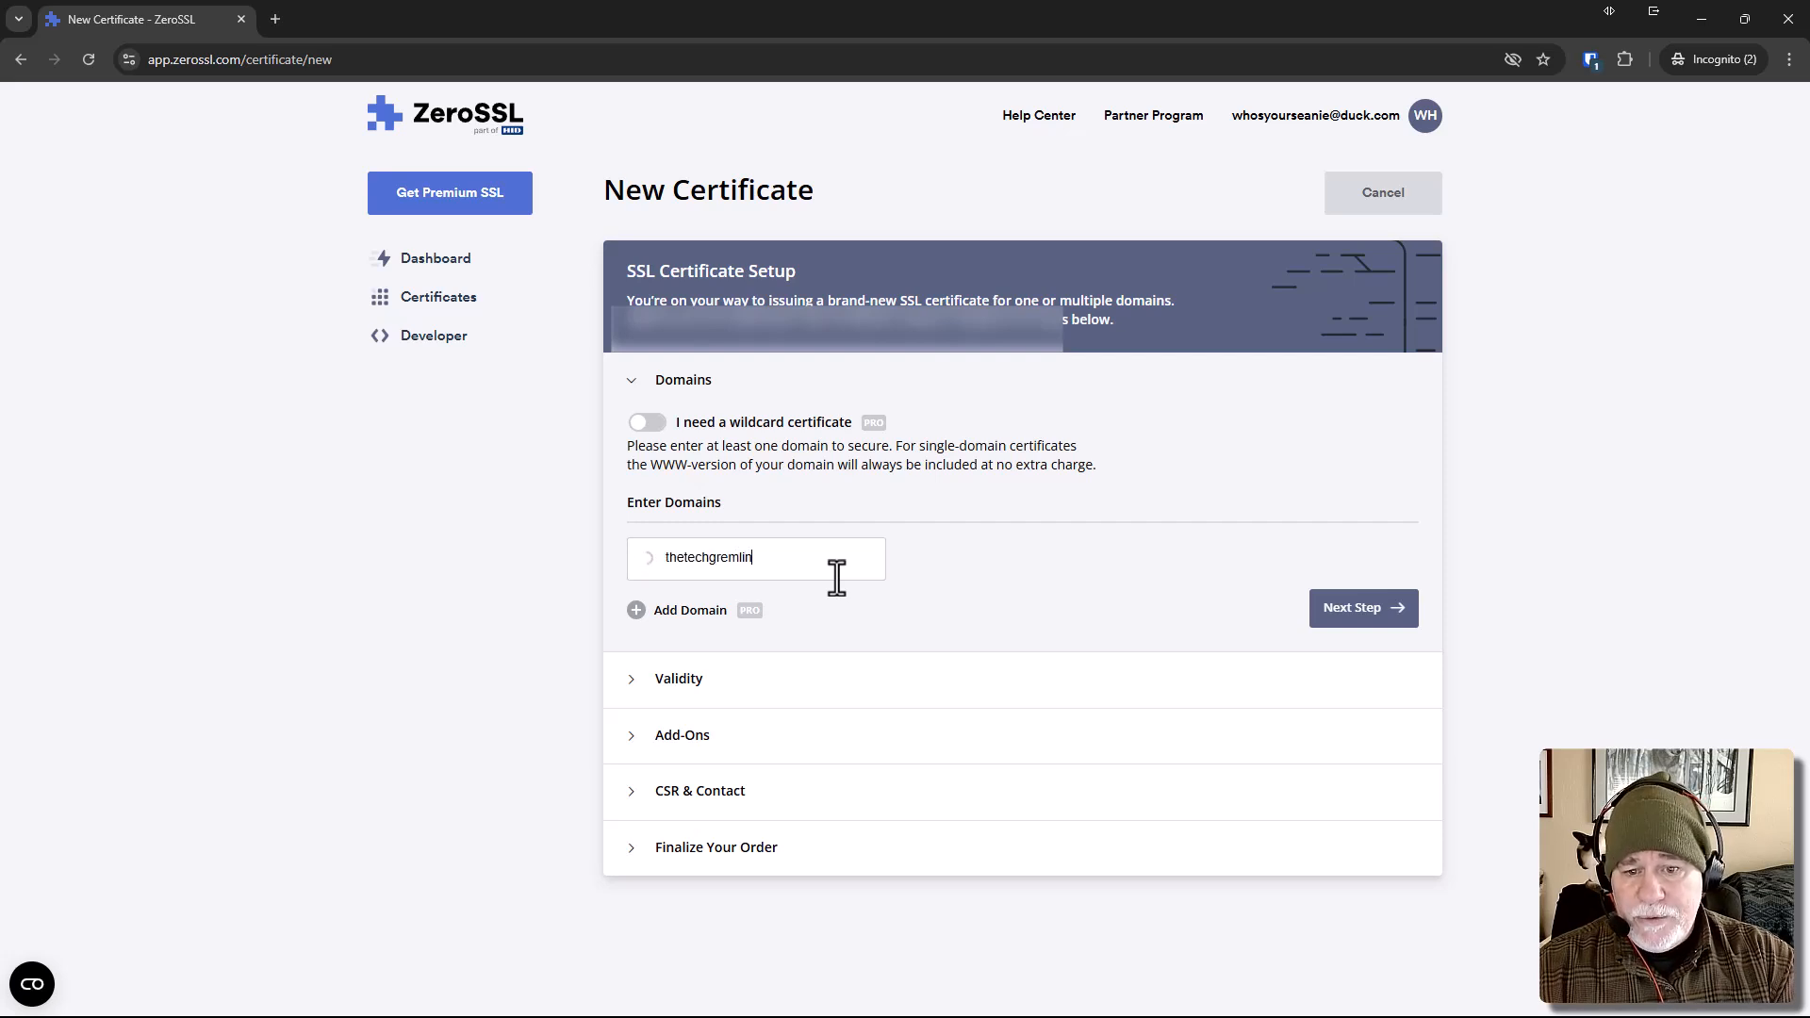
{"action": "type", "text": "warrior.com"}
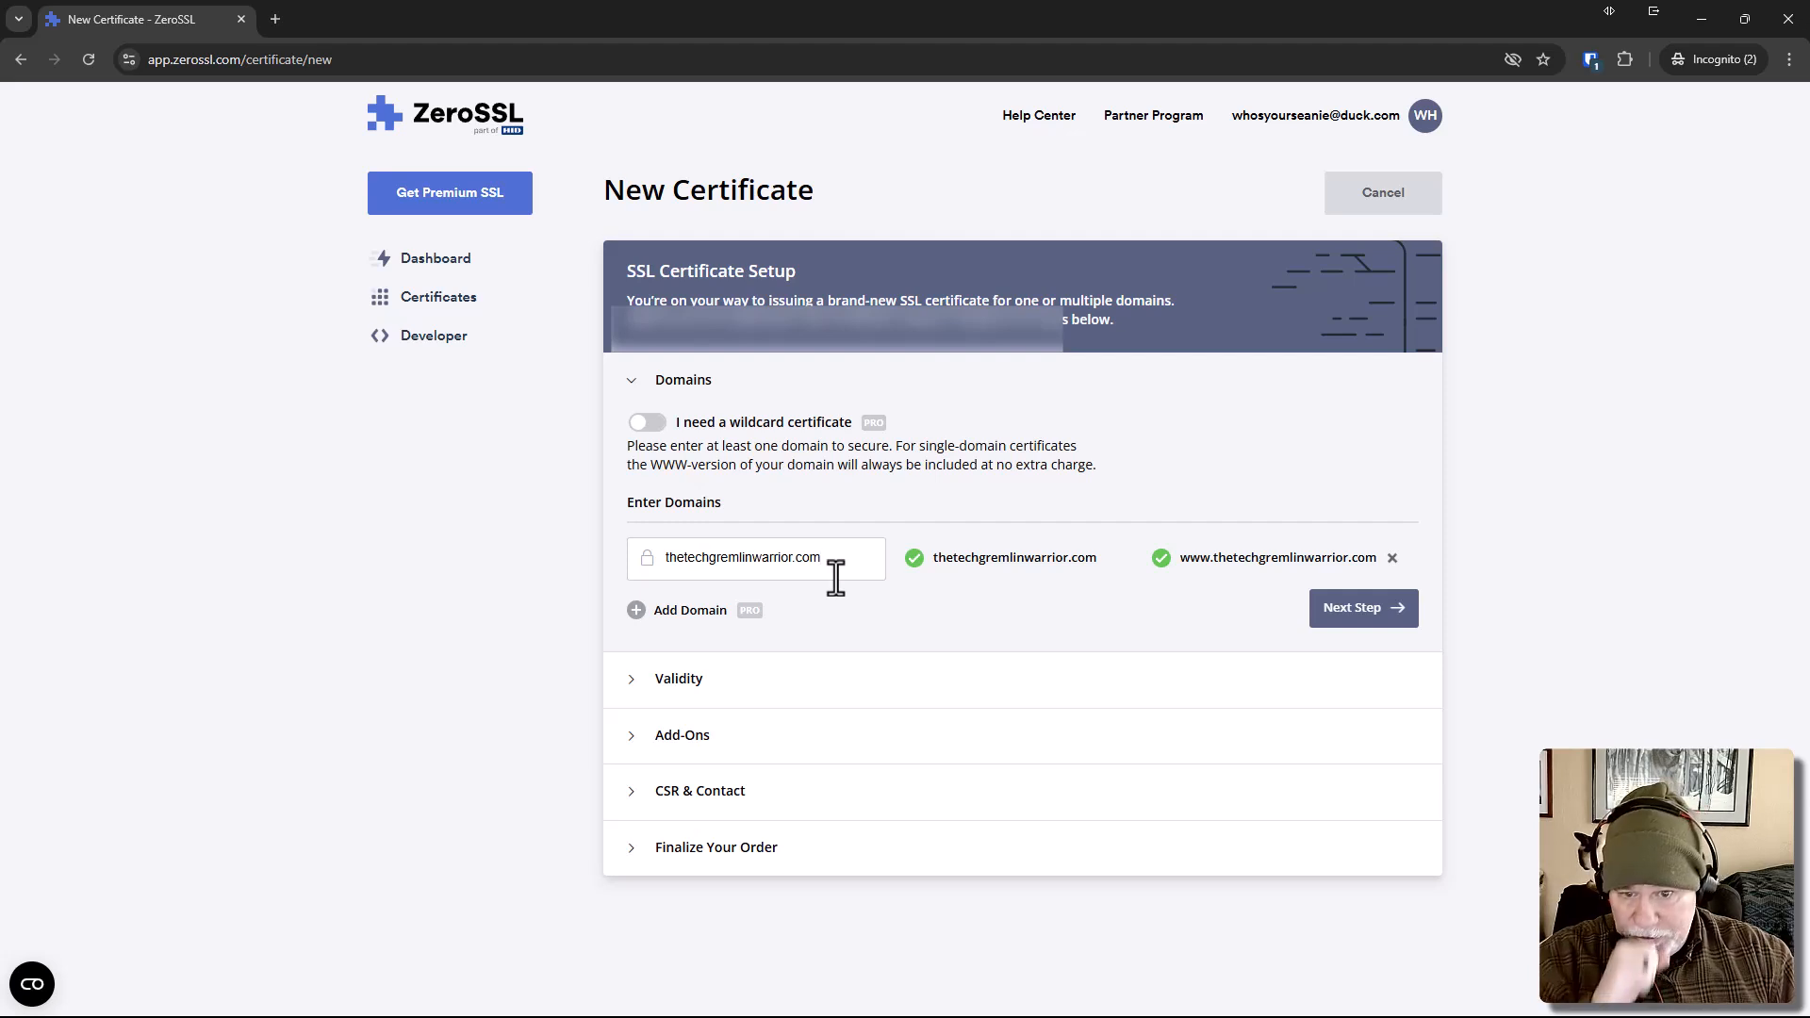
{"action": "left_click", "coordinate": [1373, 618]}
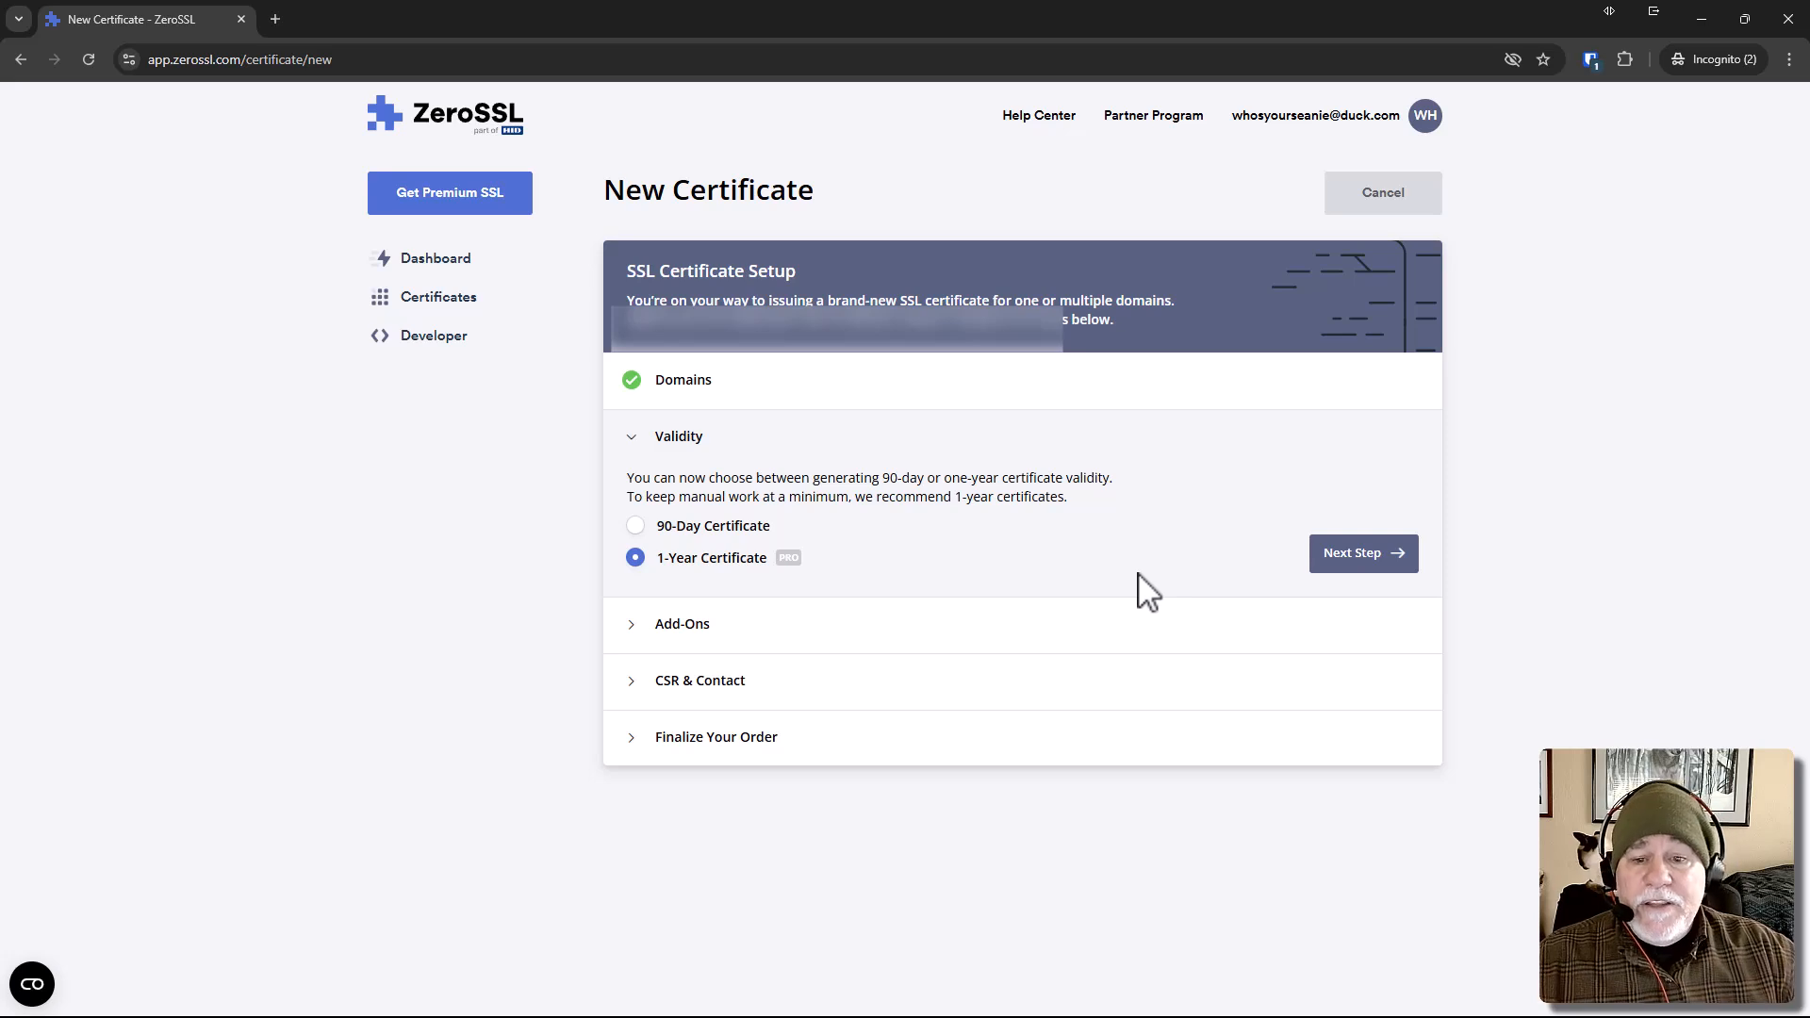
Configure a 90-Day Certificate without add-ons, keep Auto-Generate CSR enabled, and finalize the order on the Free plan.
{"action": "left_click", "coordinate": [637, 527]}
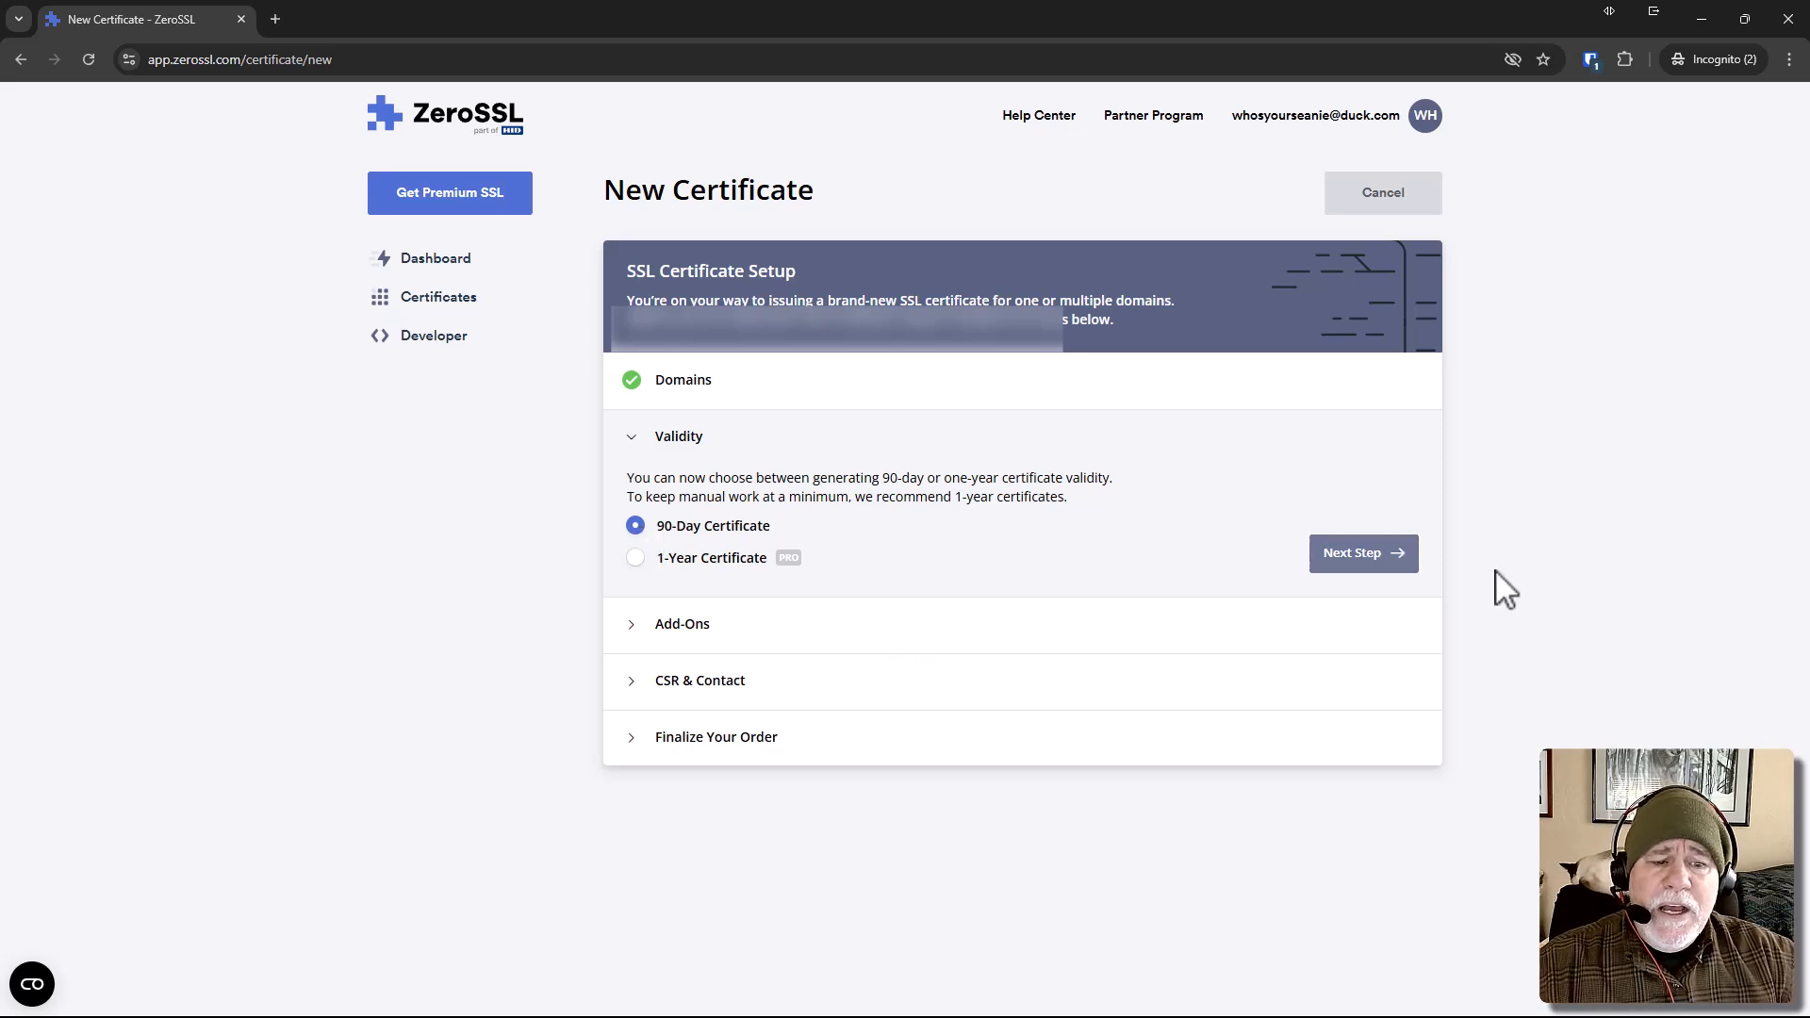
{"action": "left_click", "coordinate": [1338, 561]}
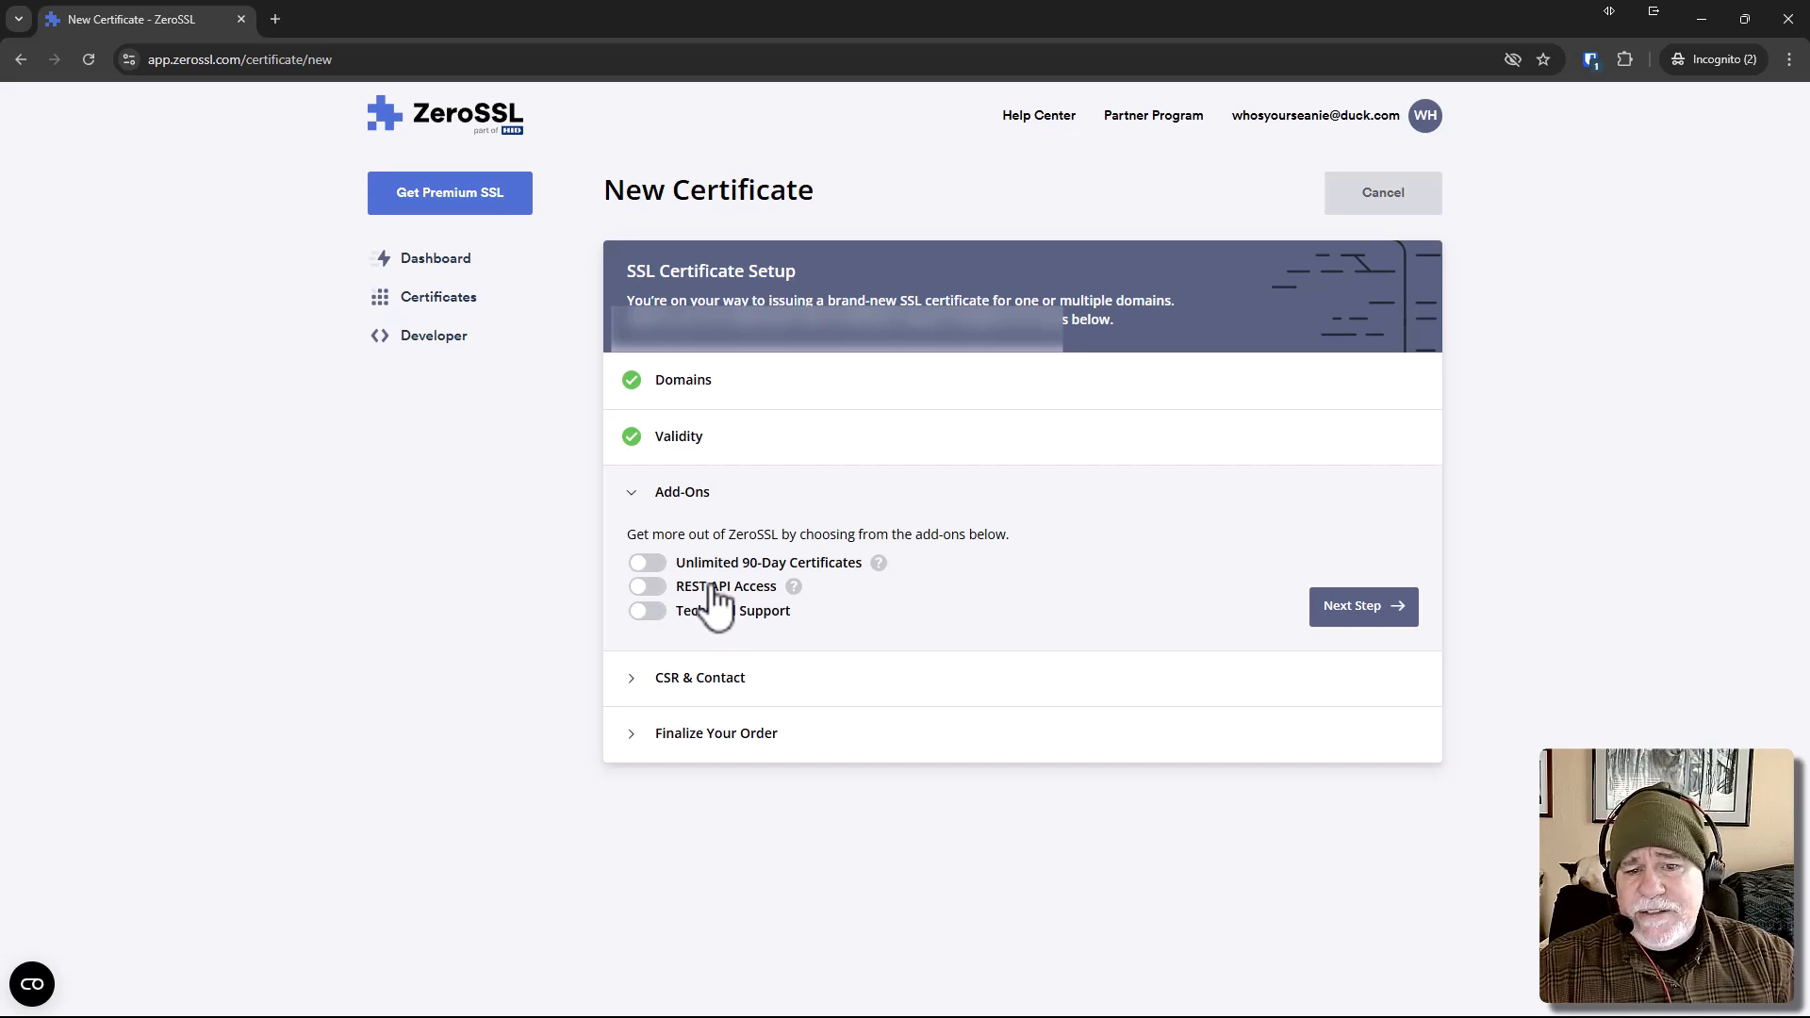
{"action": "left_click", "coordinate": [1385, 611]}
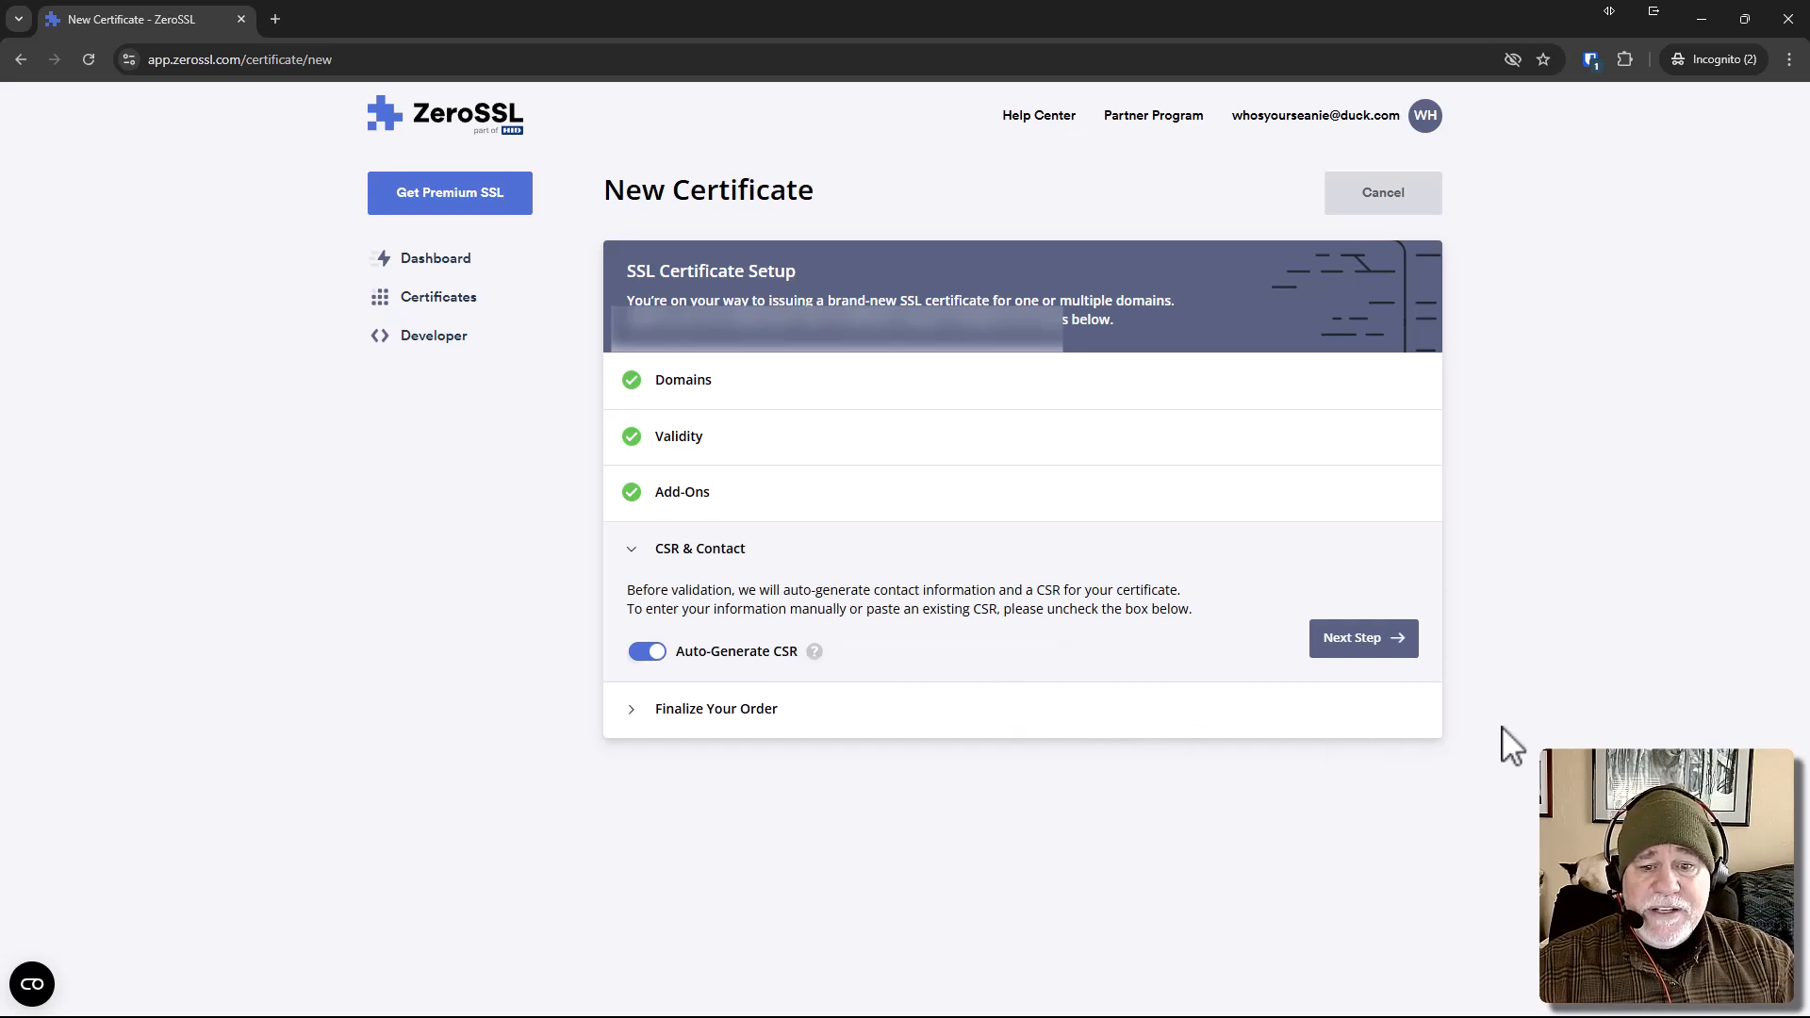
{"action": "left_click", "coordinate": [1388, 647]}
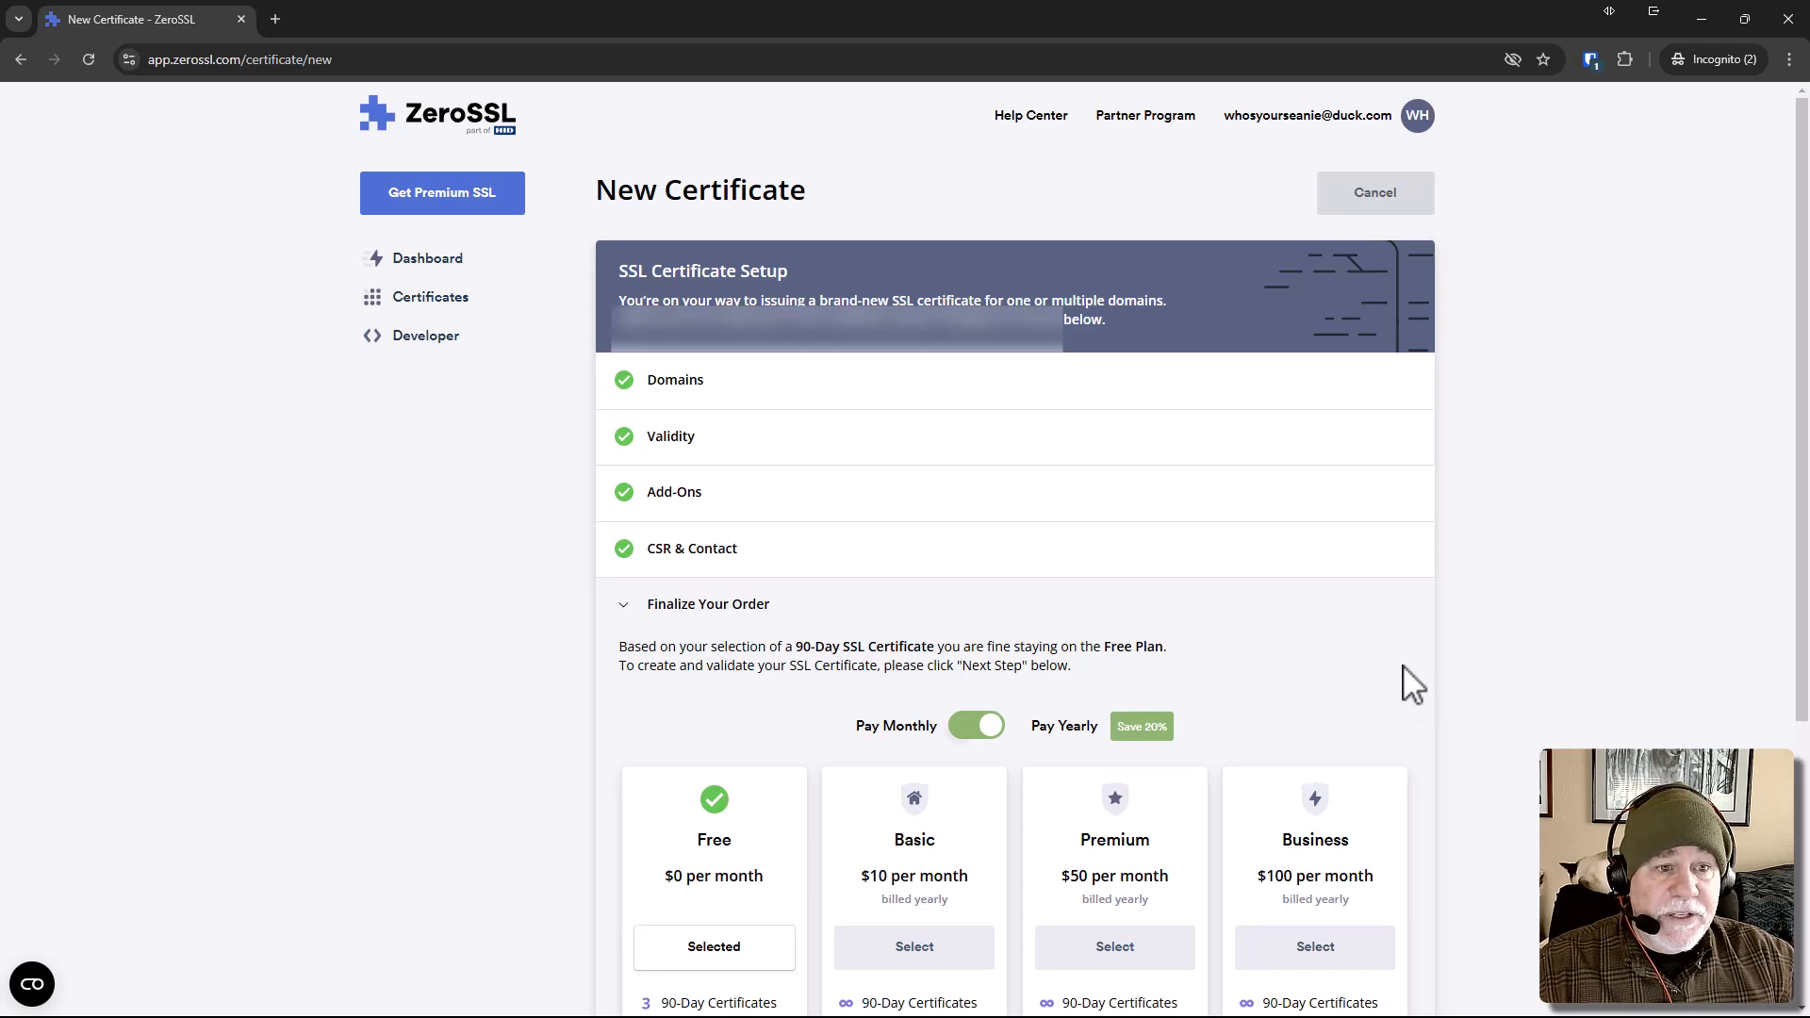
{"action": "scroll", "coordinate": [1414, 686], "scroll_direction": "down", "scroll_amount": 4}
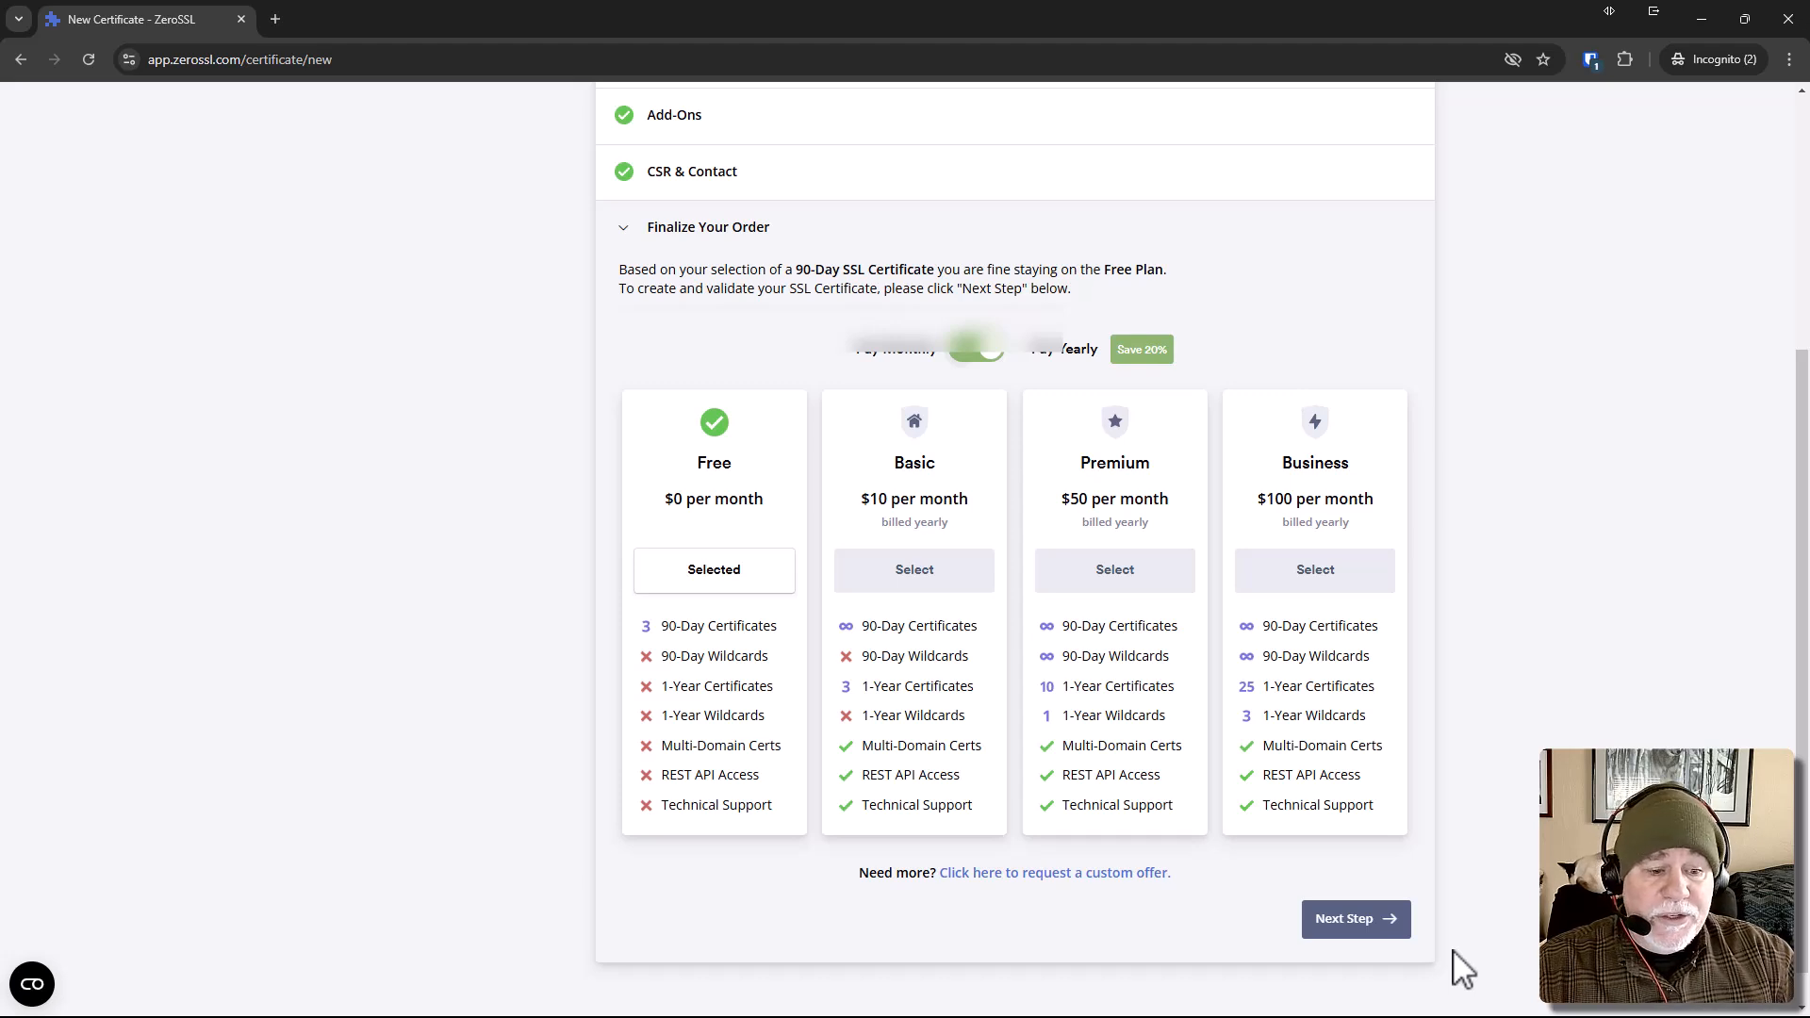
{"action": "left_click", "coordinate": [1366, 924]}
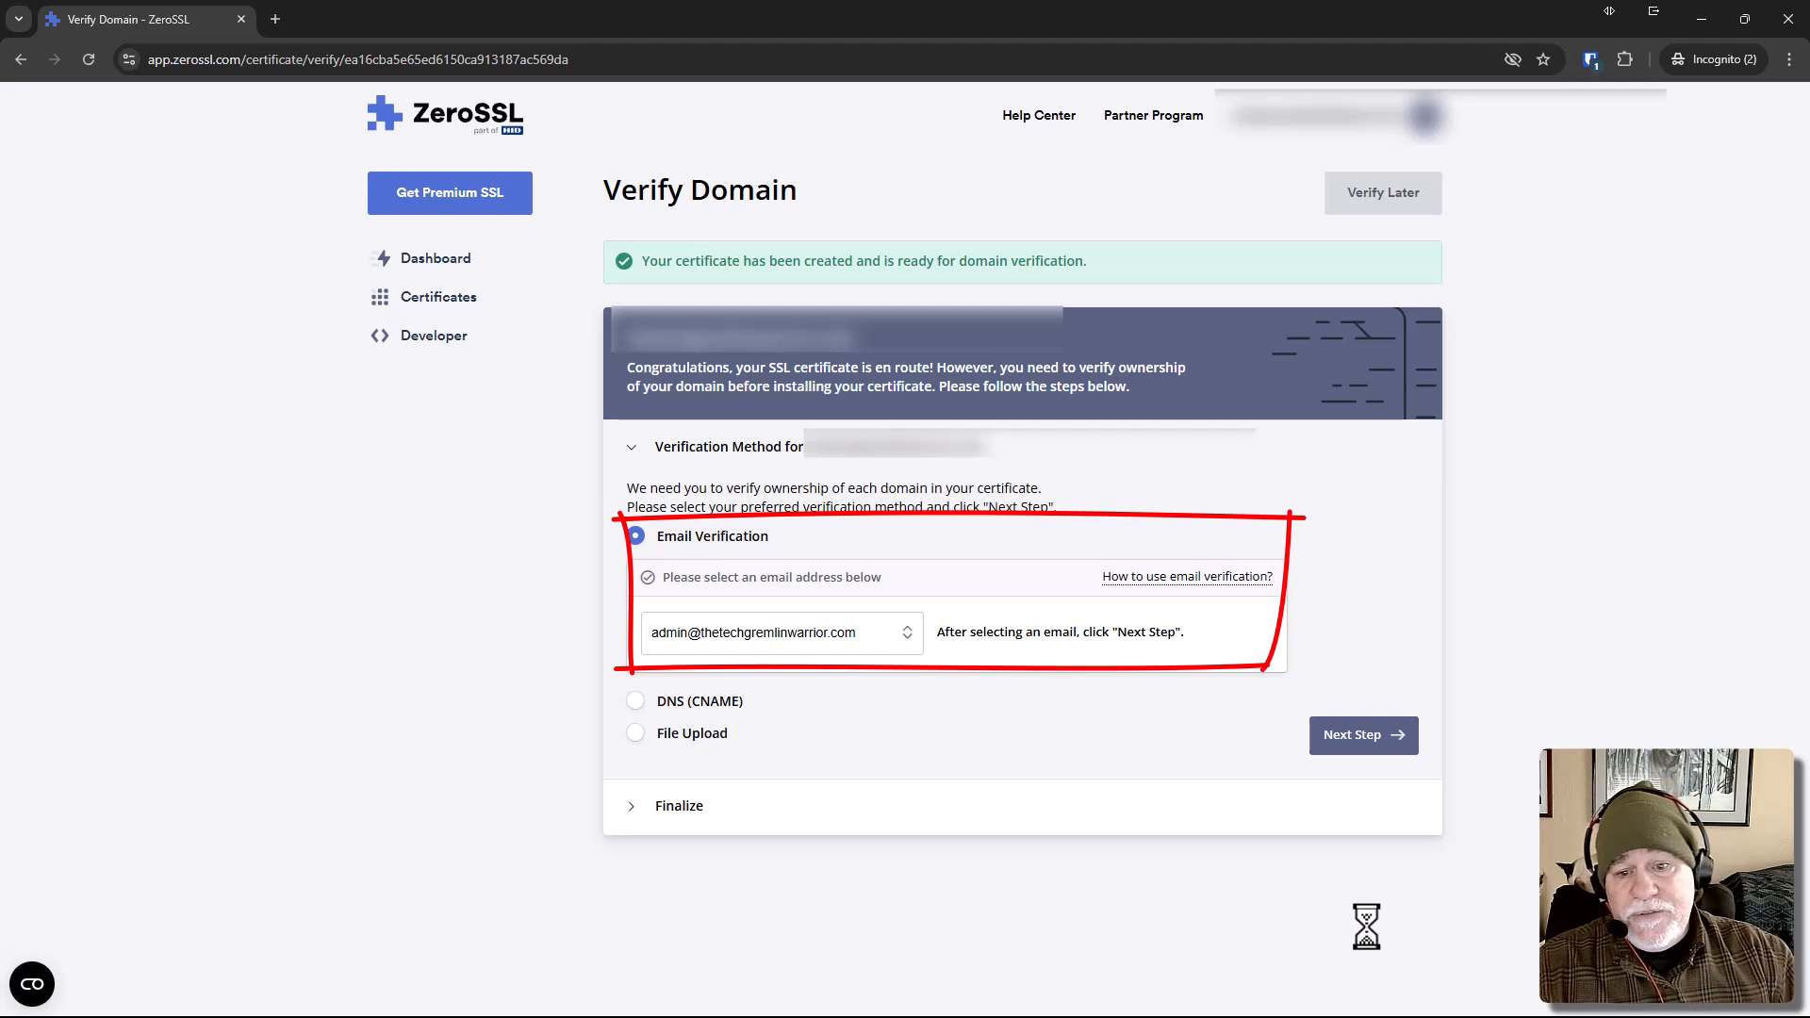
Check the available email verification addresses, and select DNS (CNAME) as the domain's verification method instead.
{"action": "left_click", "coordinate": [869, 648]}
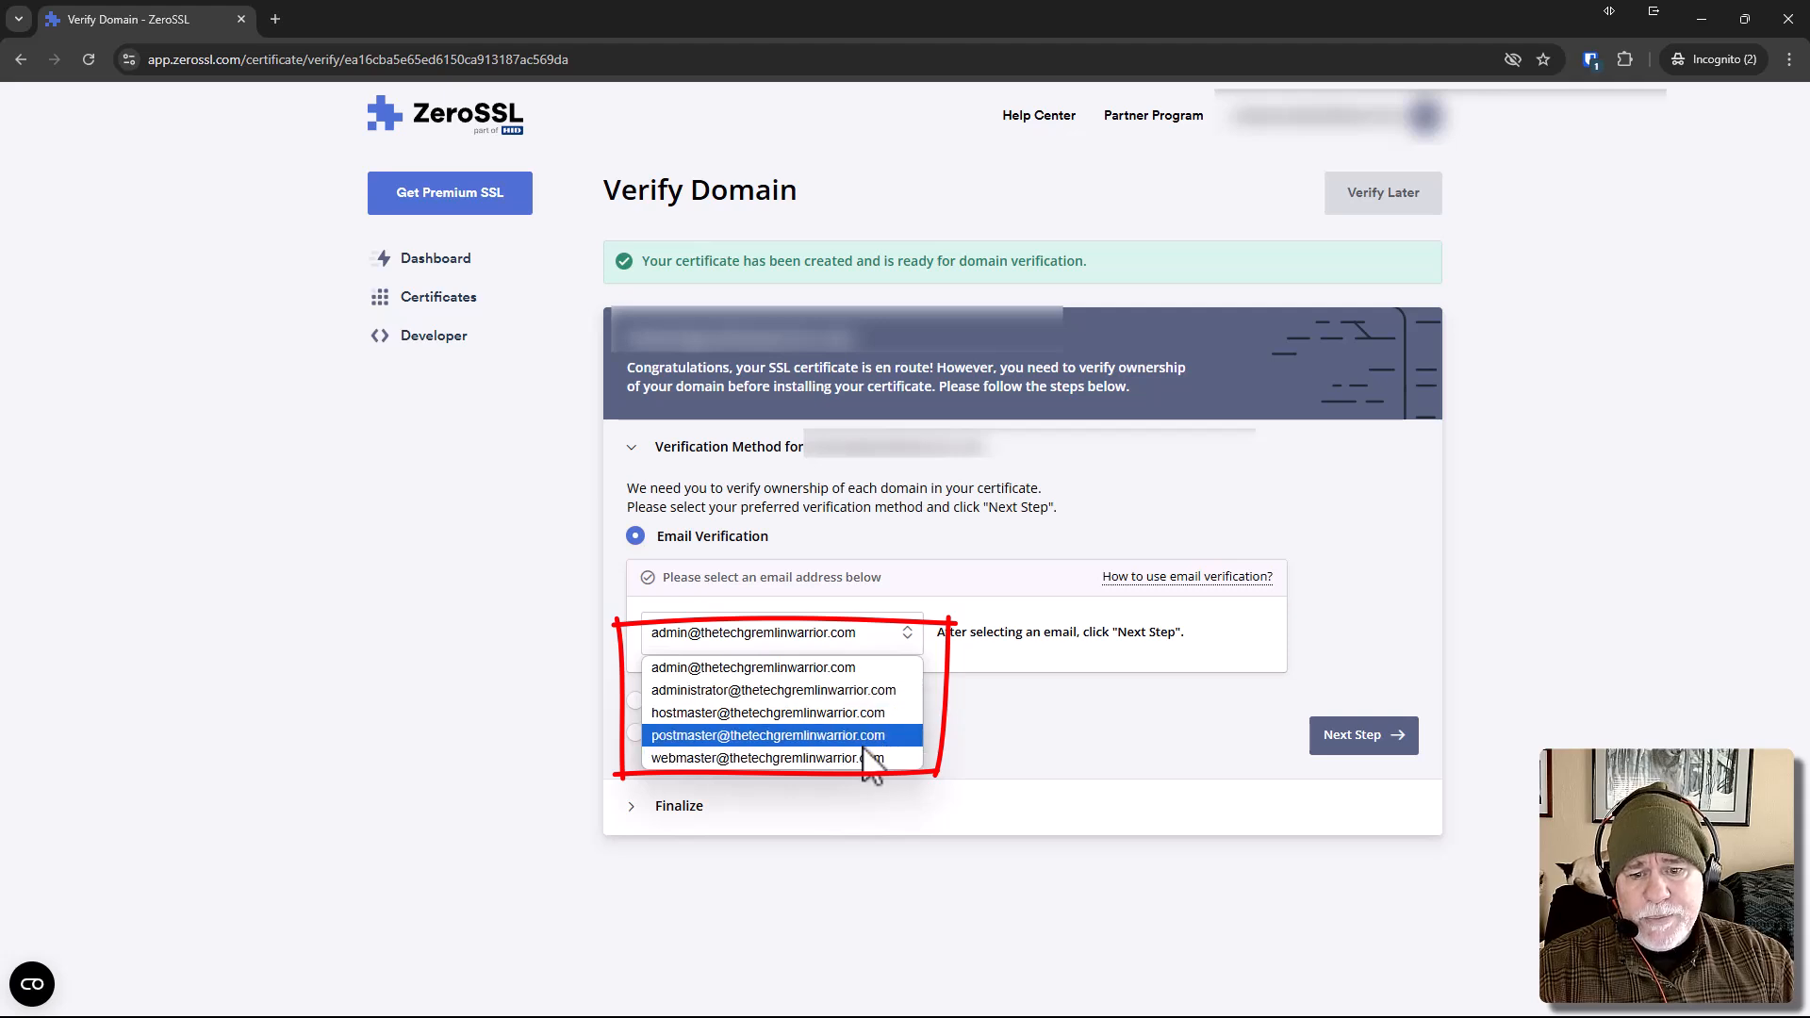
{"action": "left_click", "coordinate": [1009, 741]}
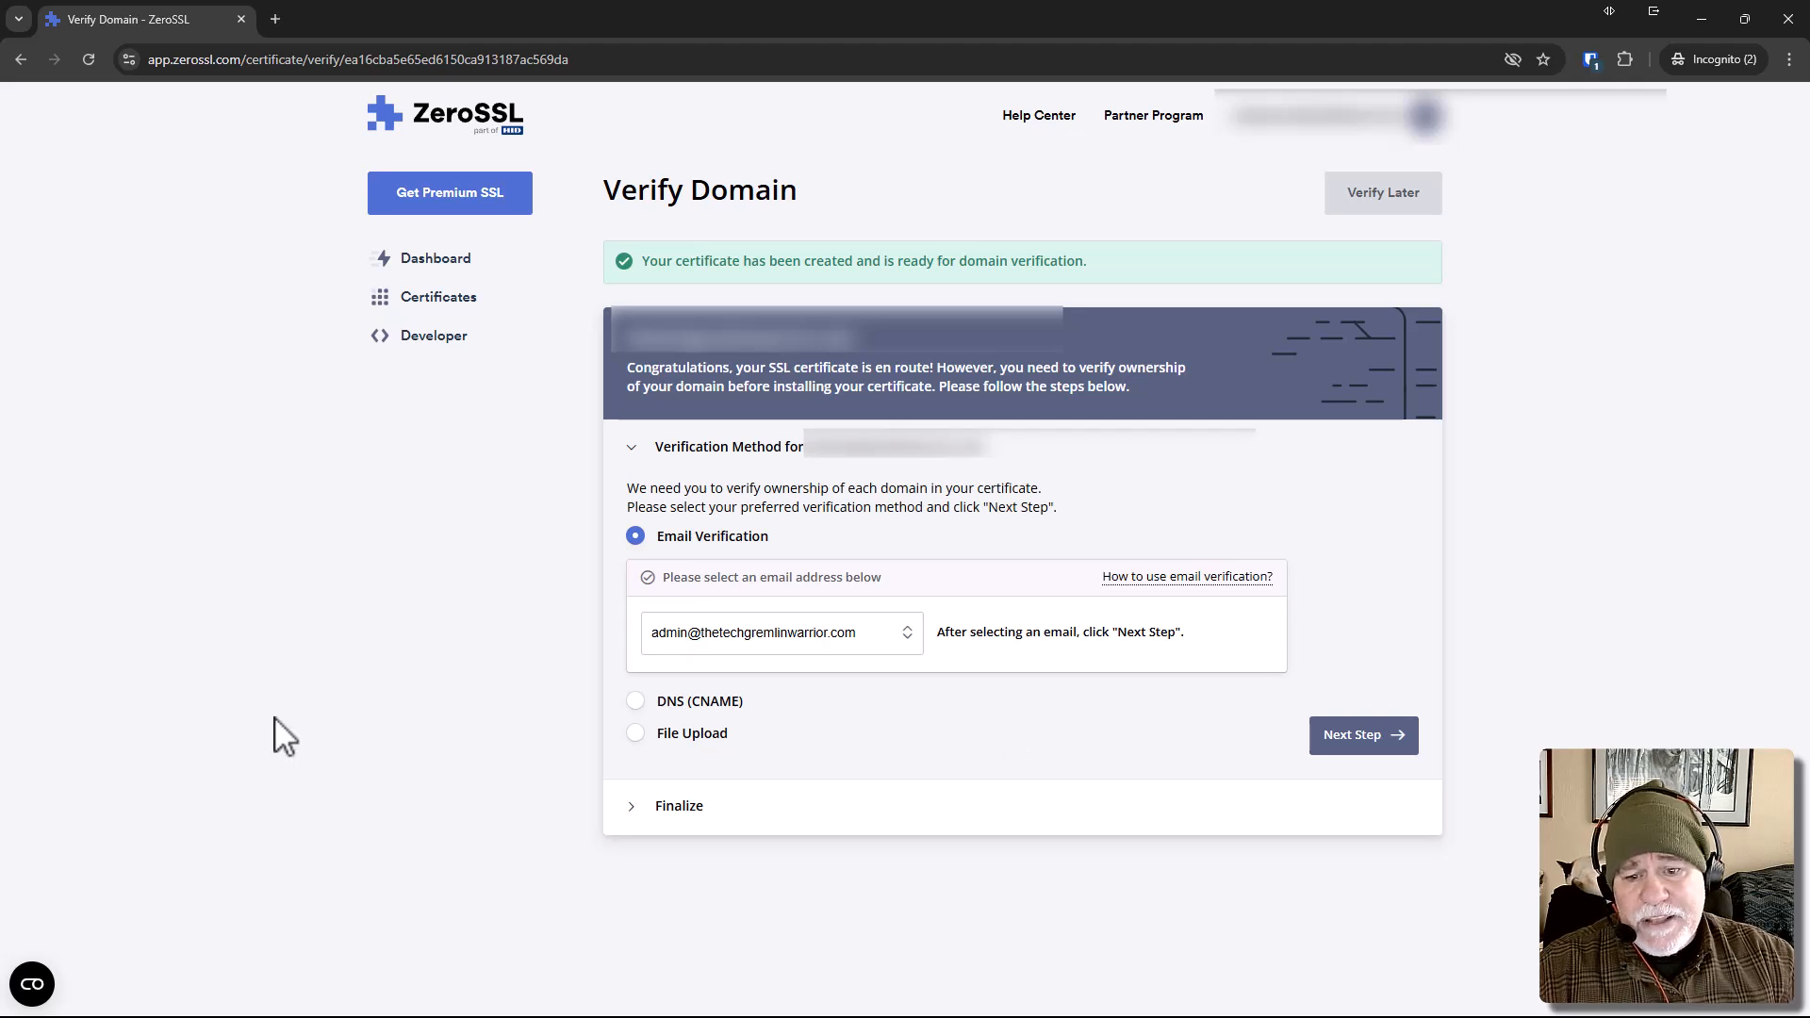
{"action": "left_click", "coordinate": [660, 711]}
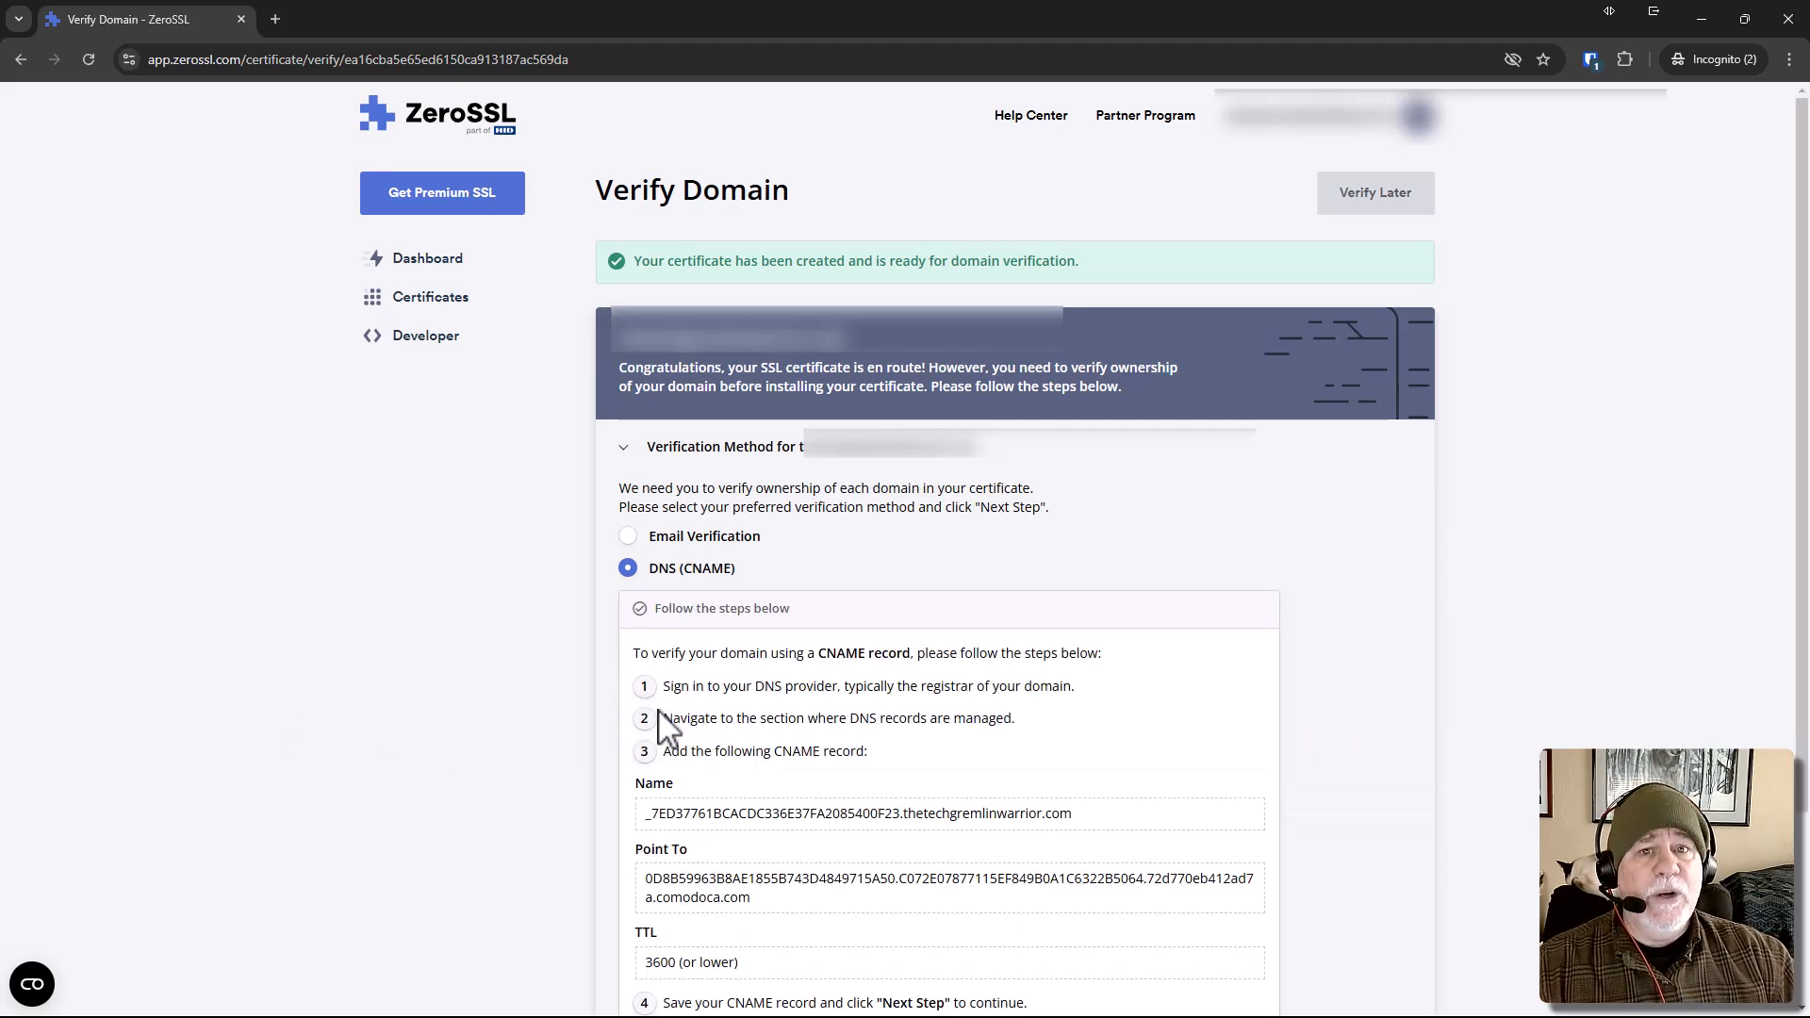
{"action": "scroll", "coordinate": [905, 773], "scroll_direction": "down", "scroll_amount": 2}
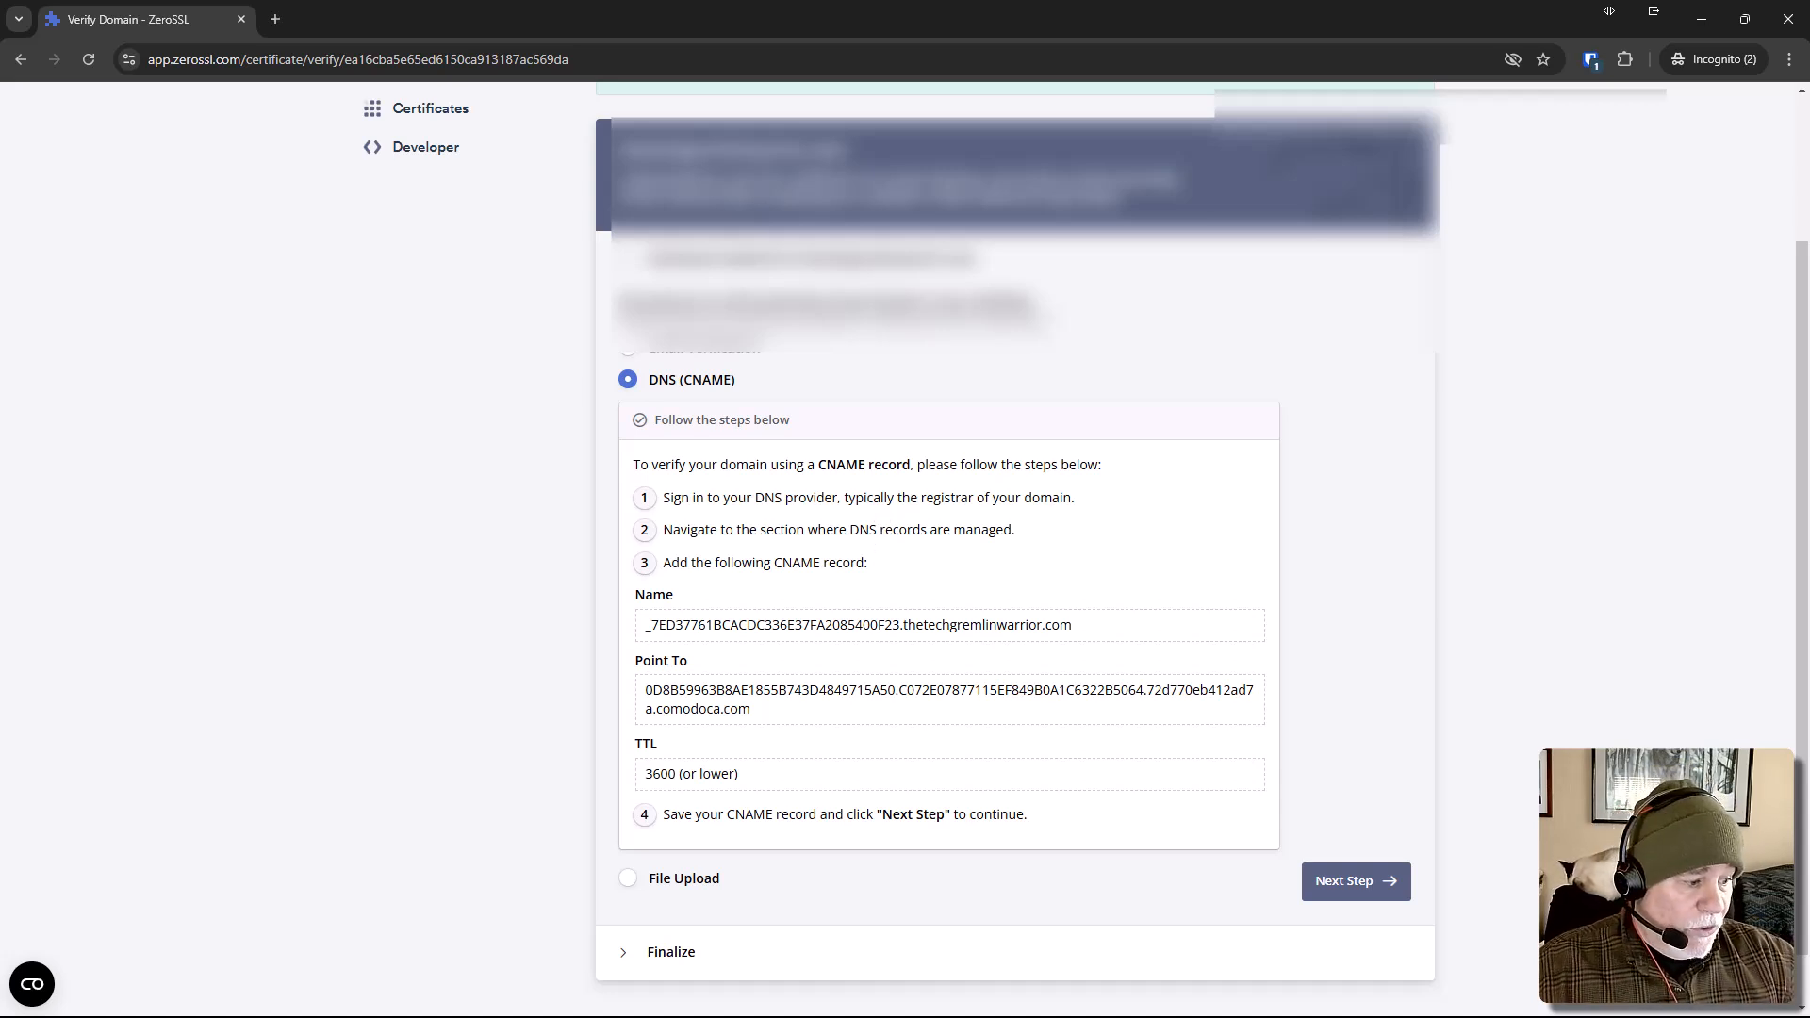
Switch to the website administration, open its cPanel Dashboard from the Developer Hub, and open the Zone Editor.
{"action": "key", "text": "alt+Tab"}
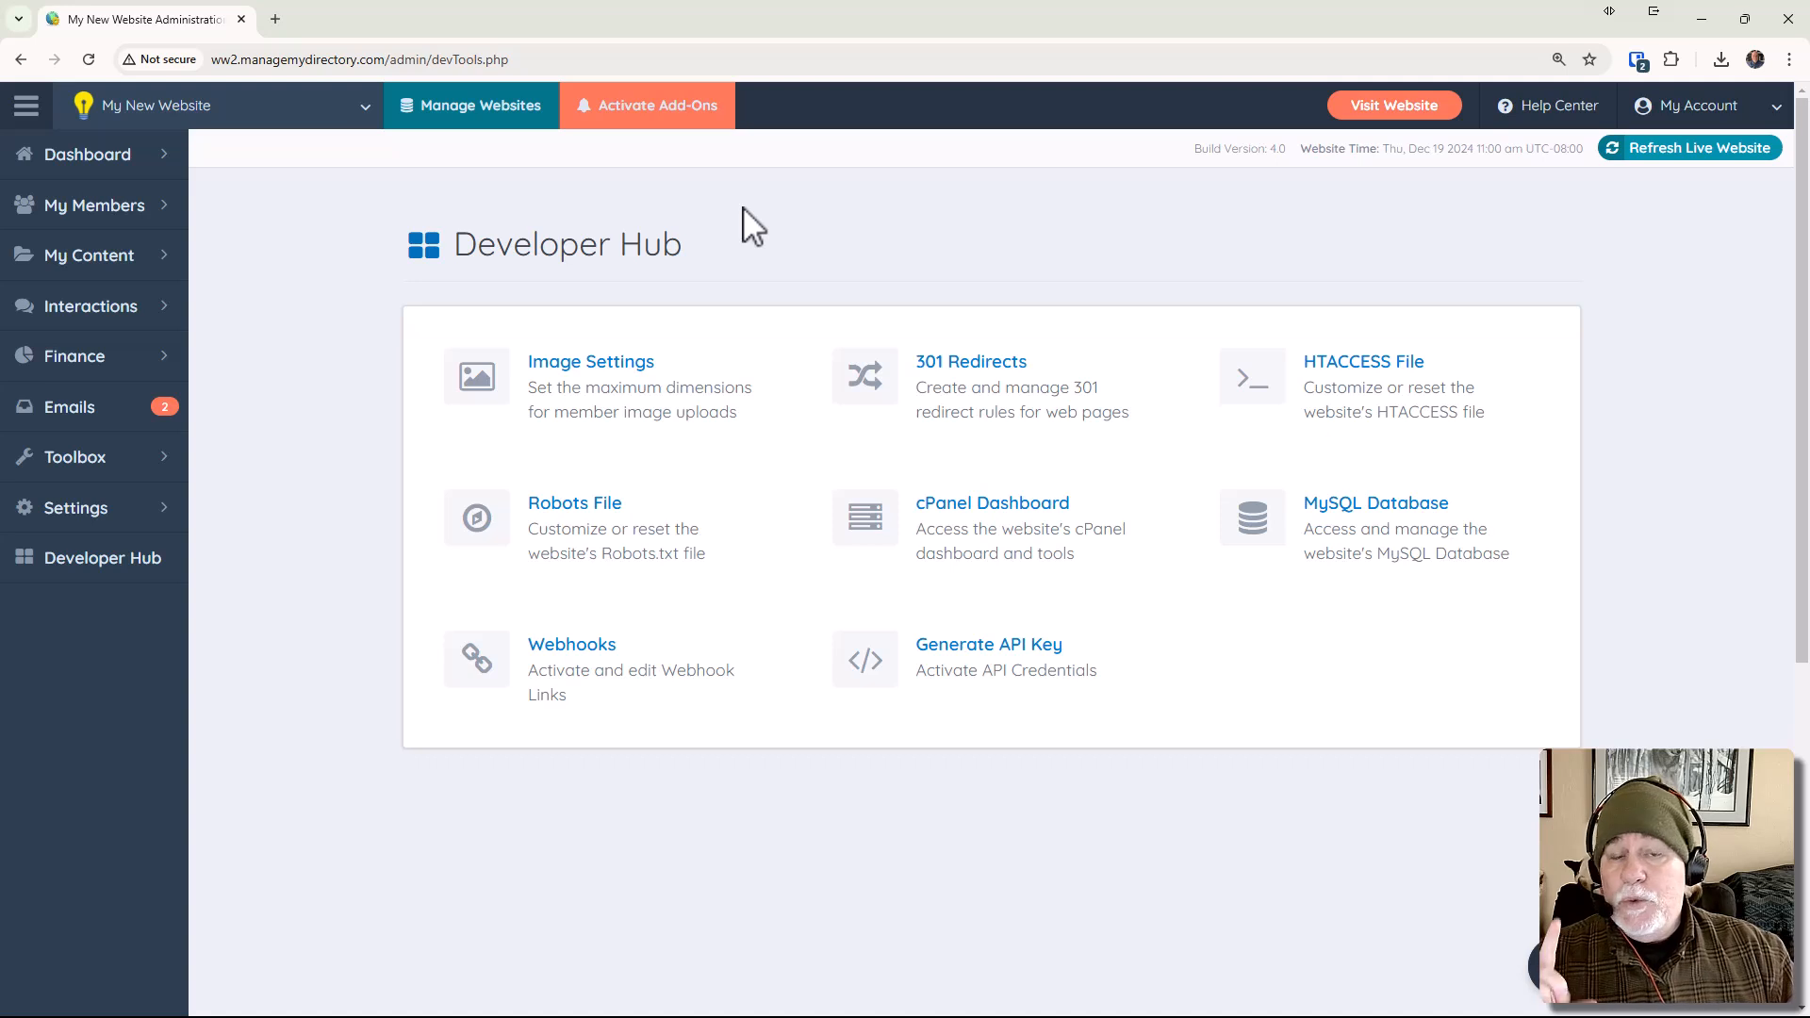
{"action": "left_click", "coordinate": [67, 564]}
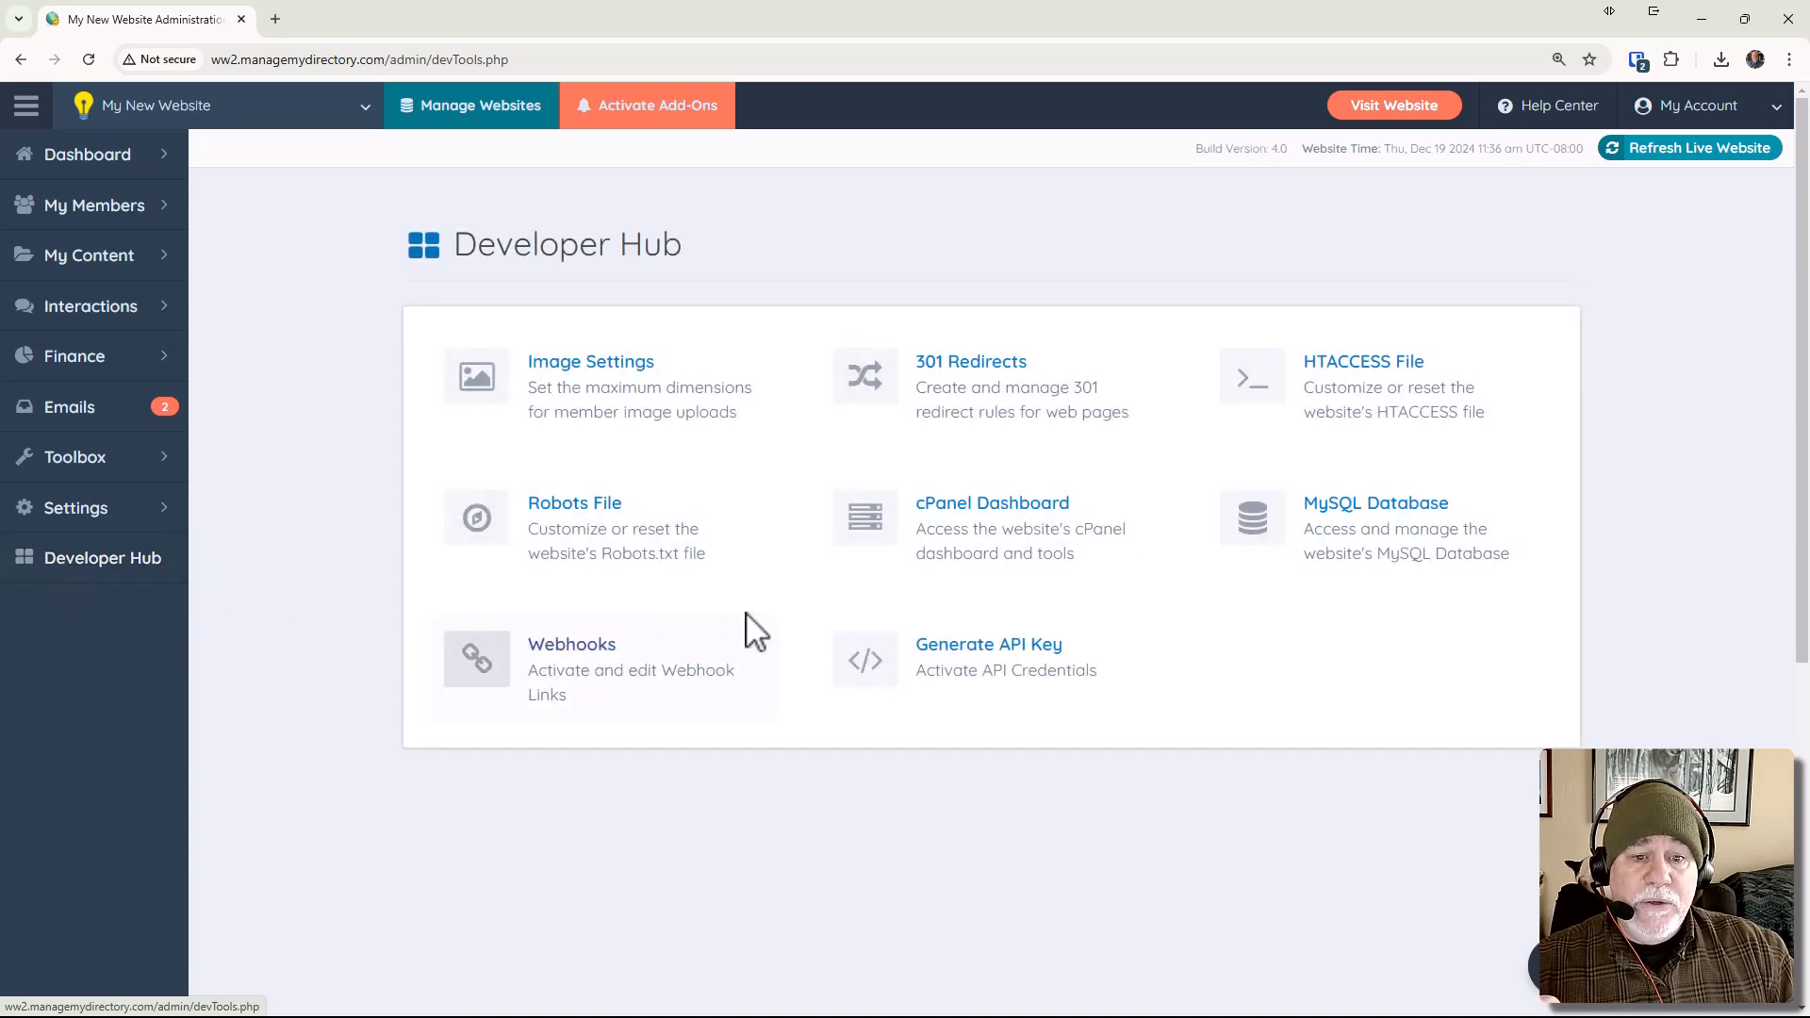
{"action": "left_click", "coordinate": [986, 562]}
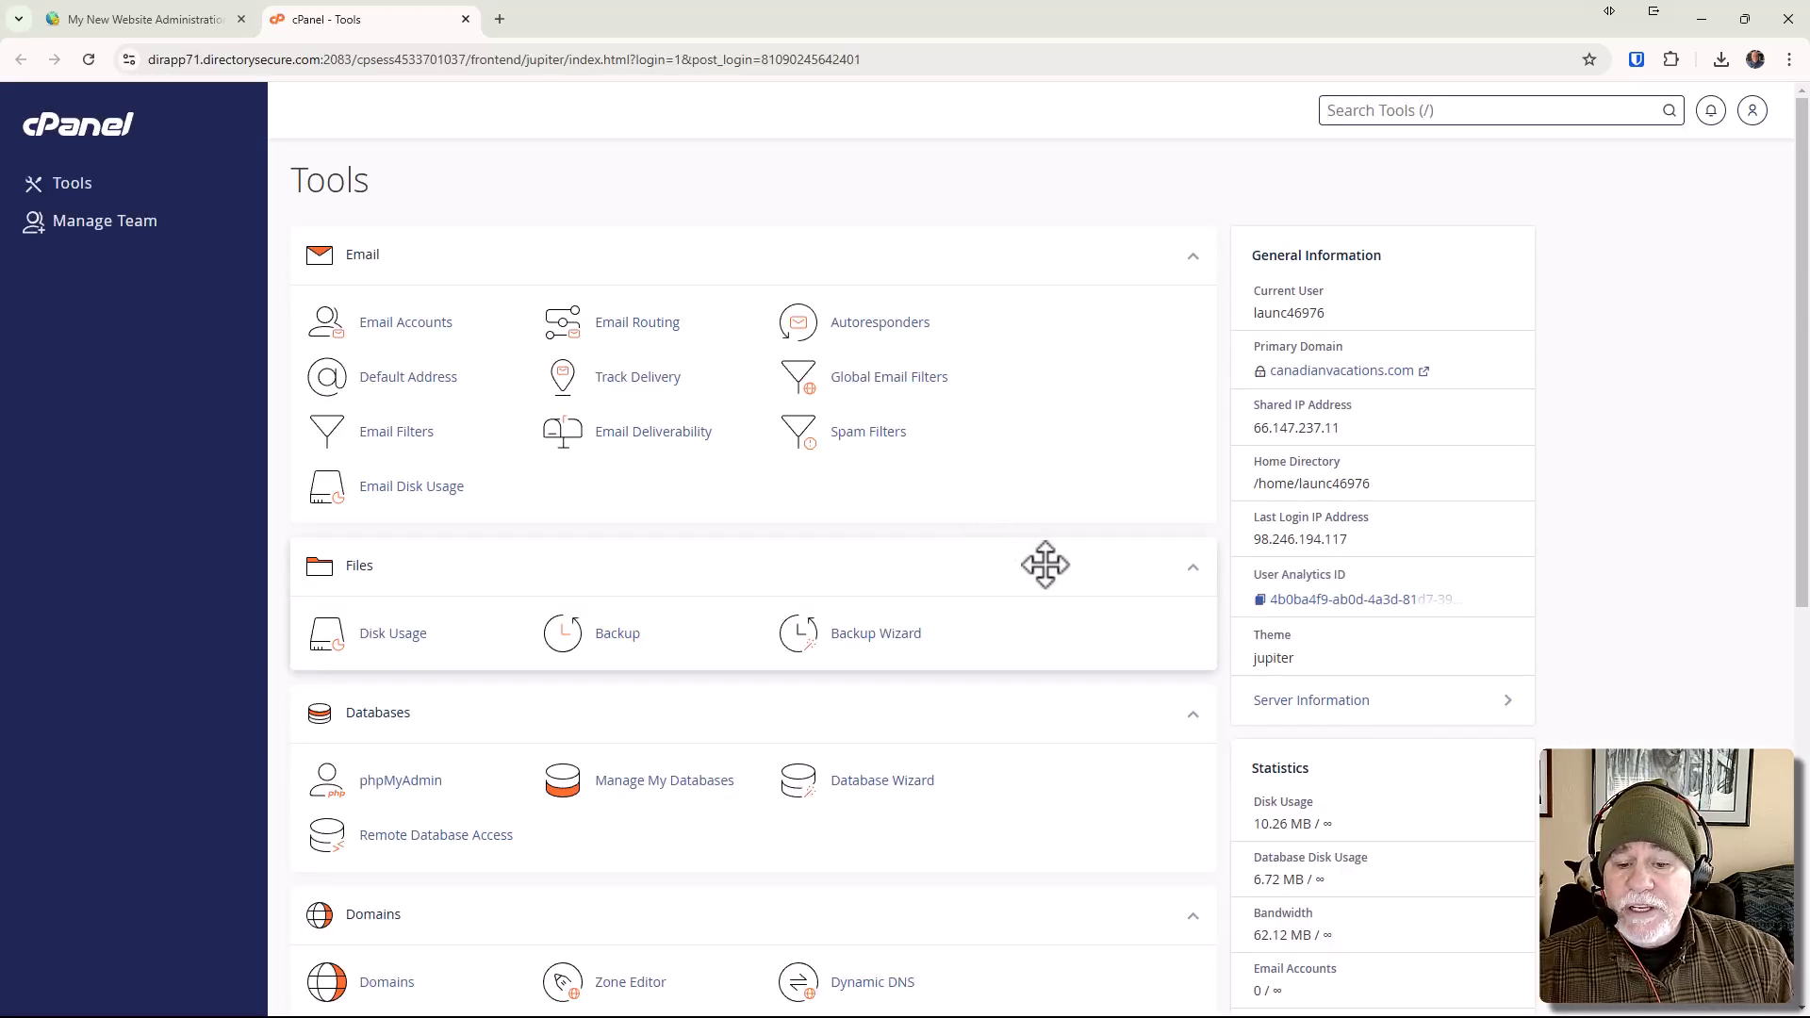
{"action": "scroll", "coordinate": [1045, 563], "scroll_direction": "down", "scroll_amount": 2}
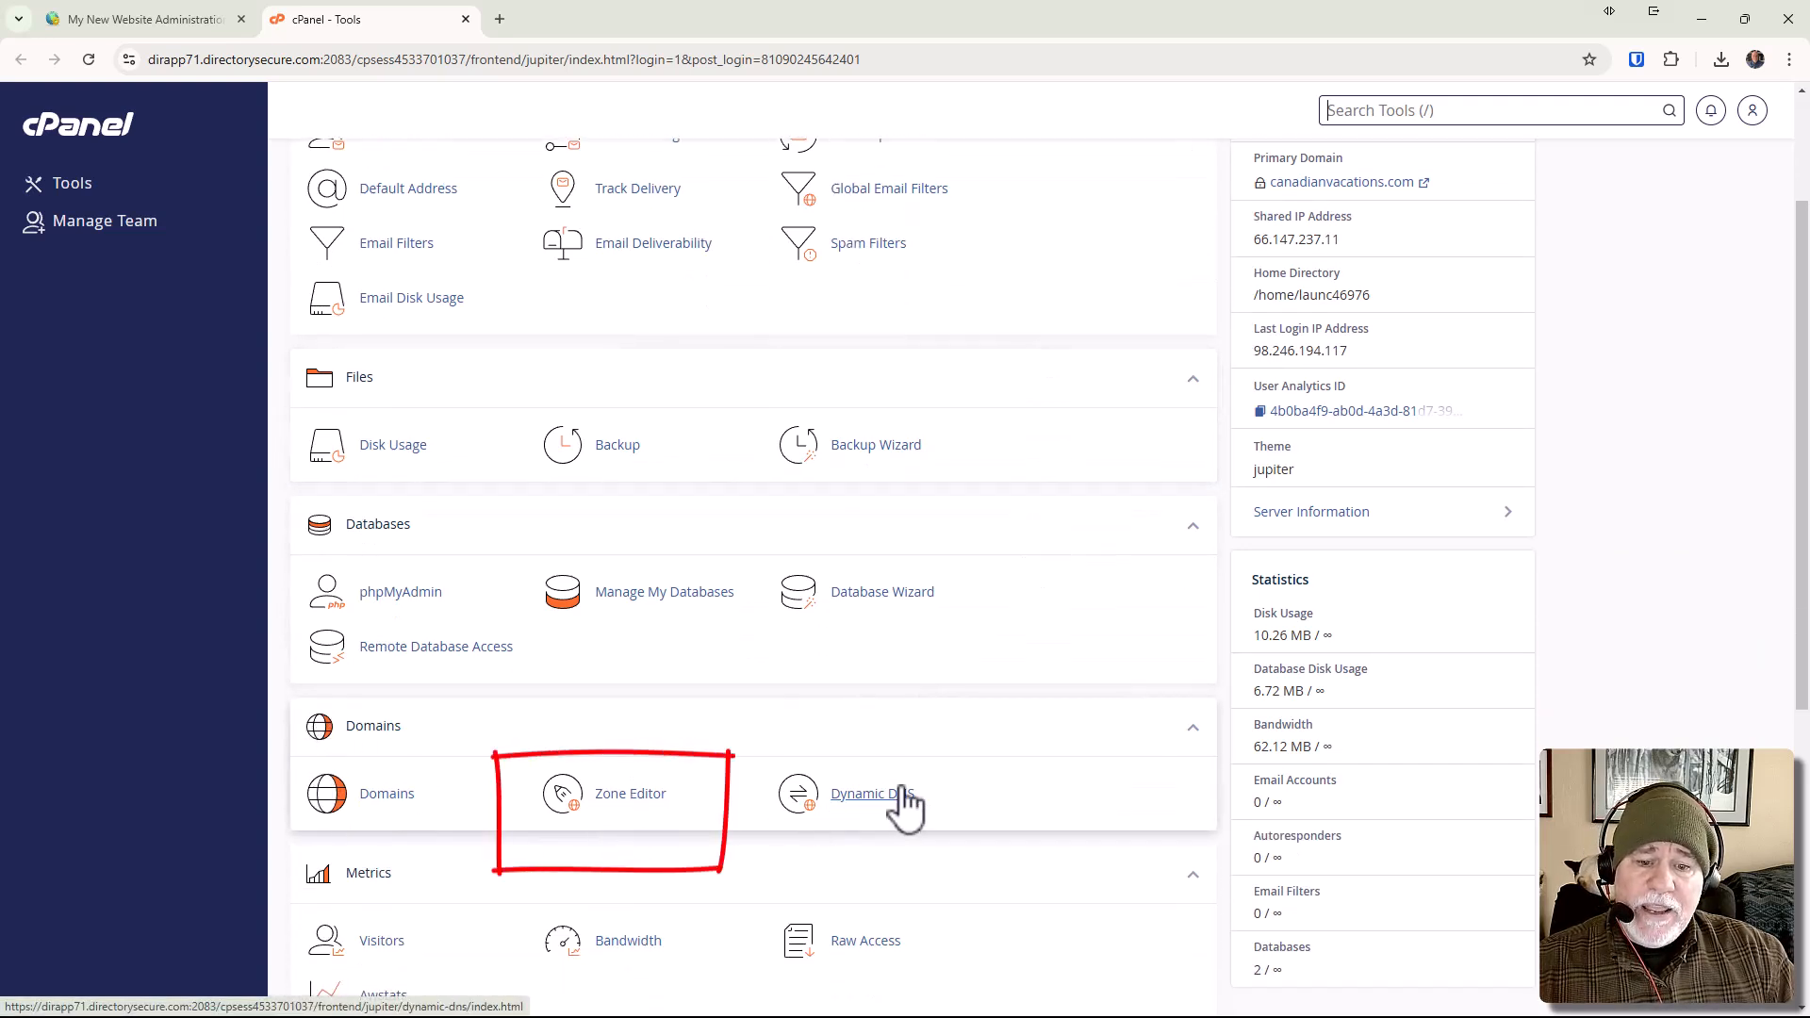
{"action": "left_click", "coordinate": [648, 801]}
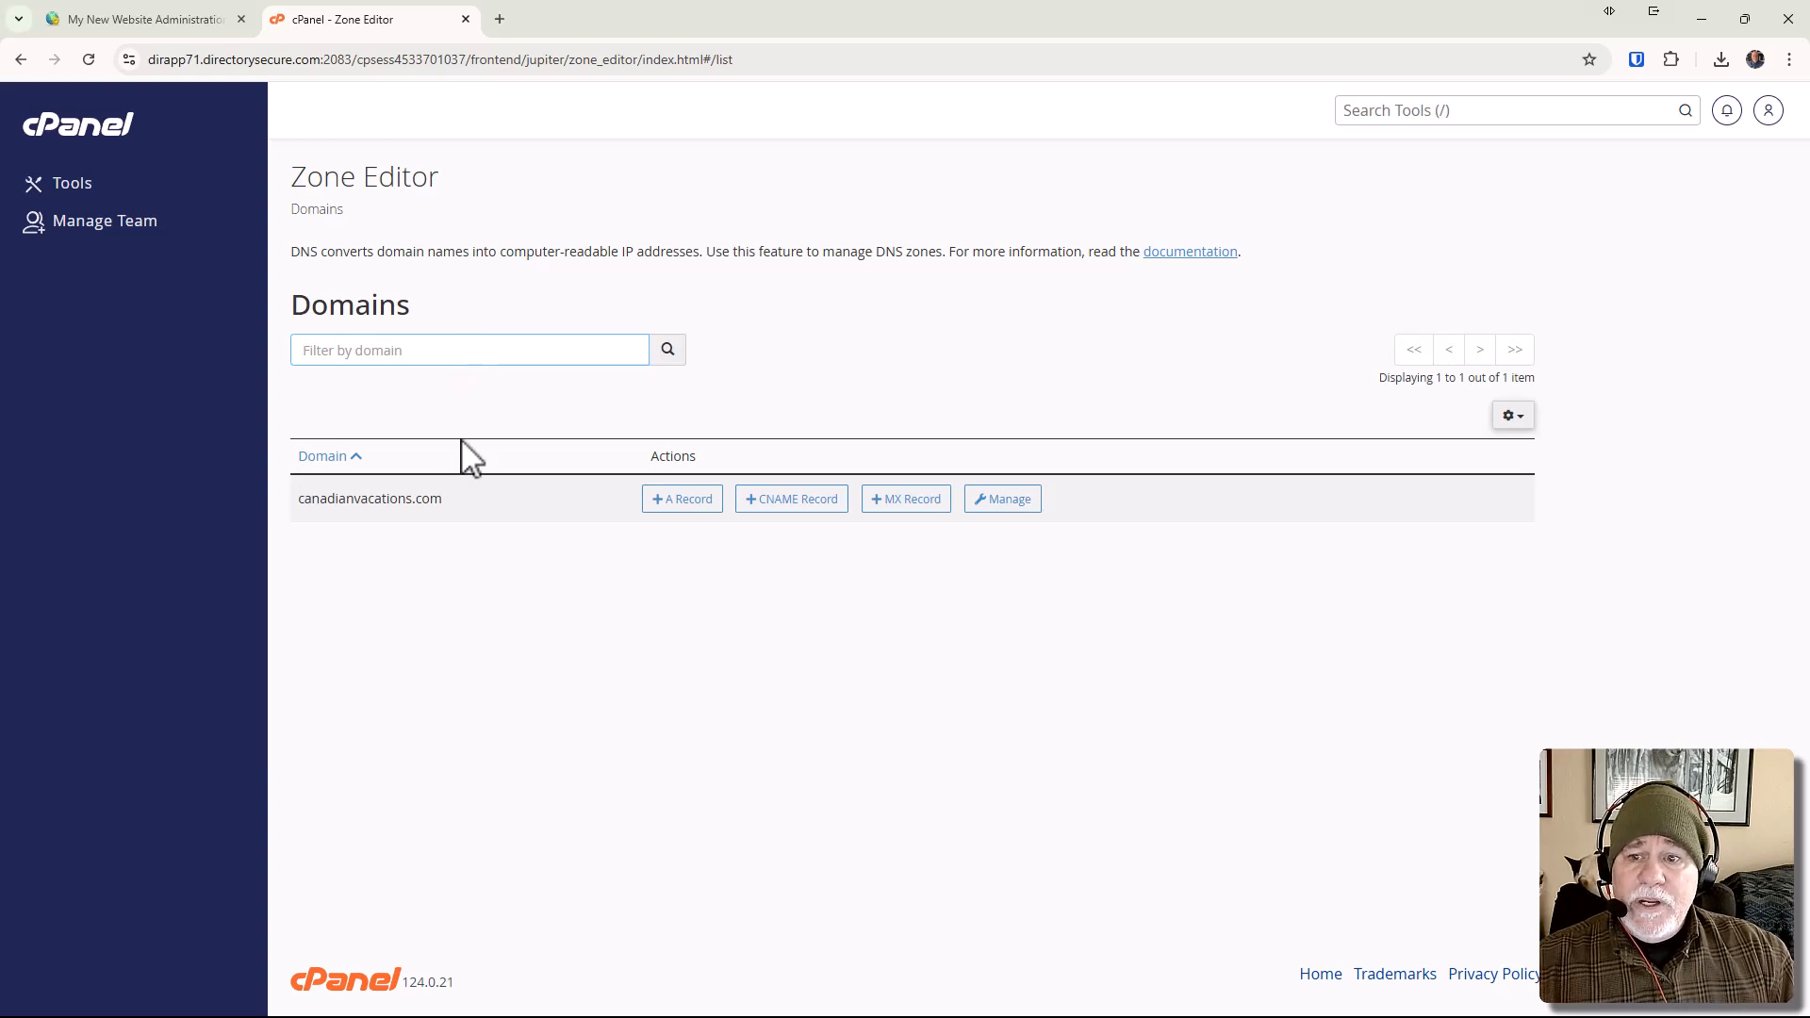
Begin a CNAME record for canadianvacations.com and fill its Name with the Name value copied from the ZeroSSL verification page.
{"action": "left_click", "coordinate": [792, 516]}
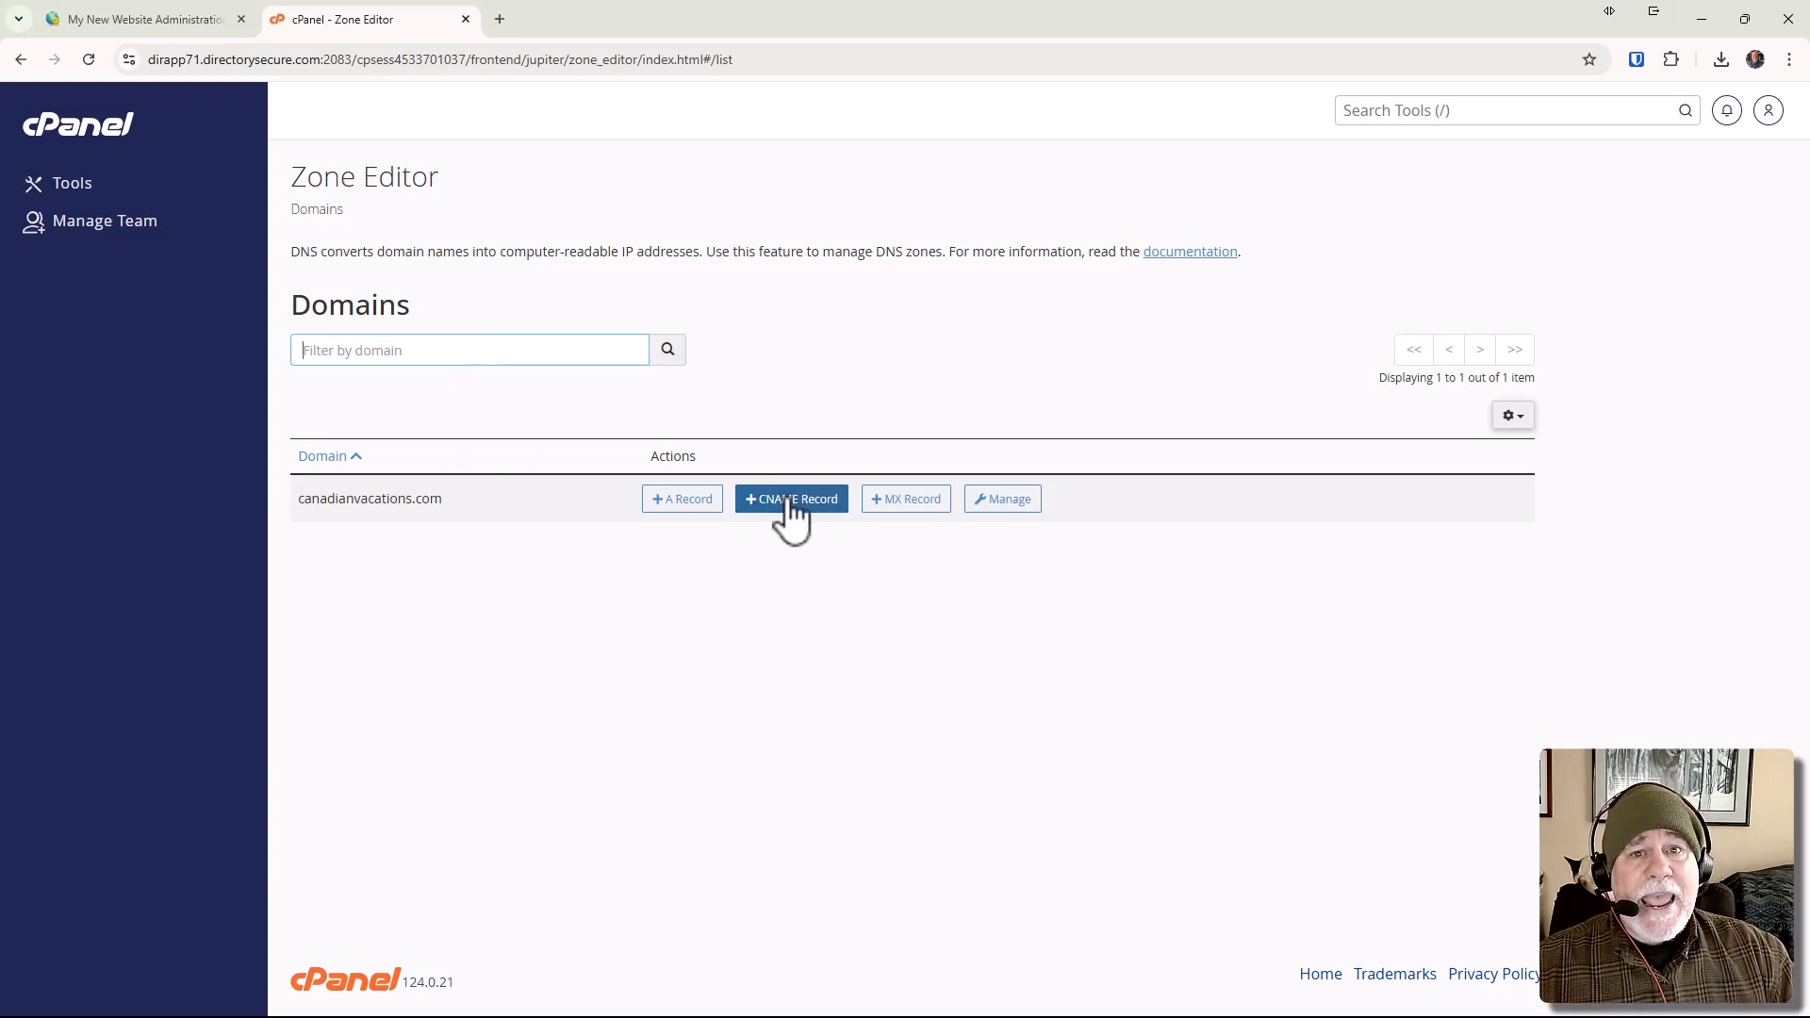
{"action": "left_click", "coordinate": [792, 509]}
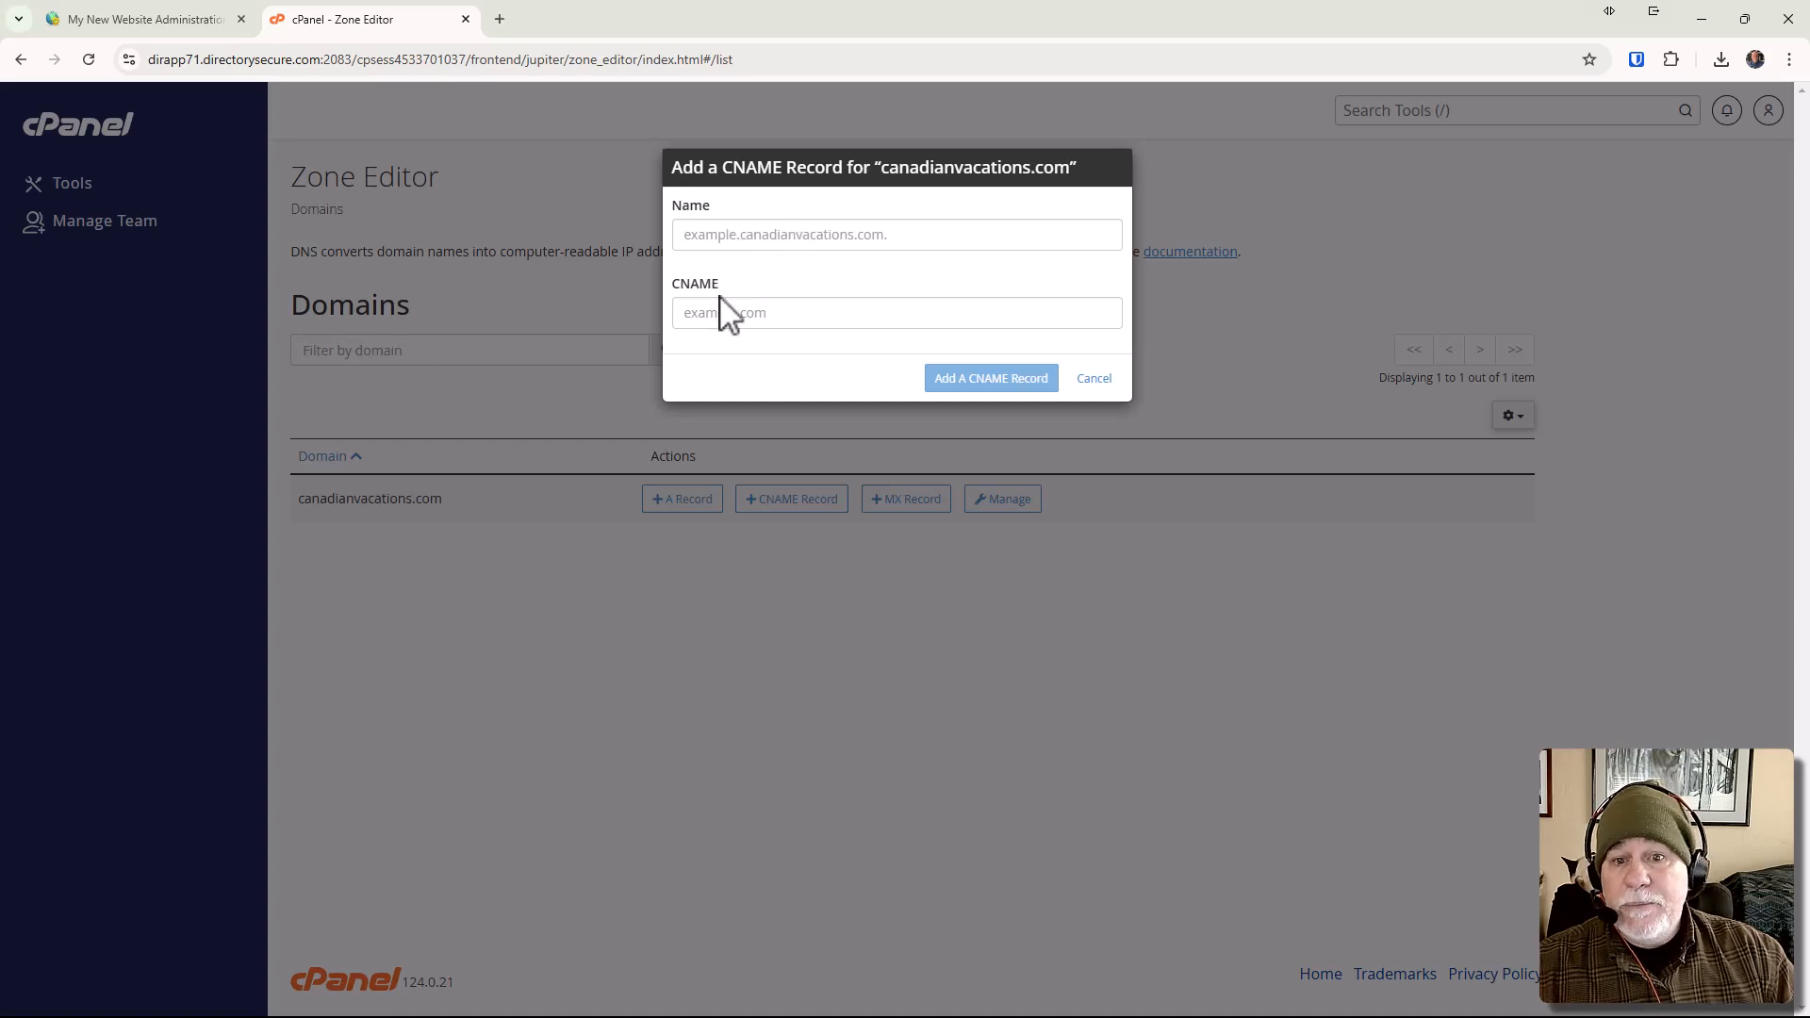
{"action": "double_click", "coordinate": [824, 24]}
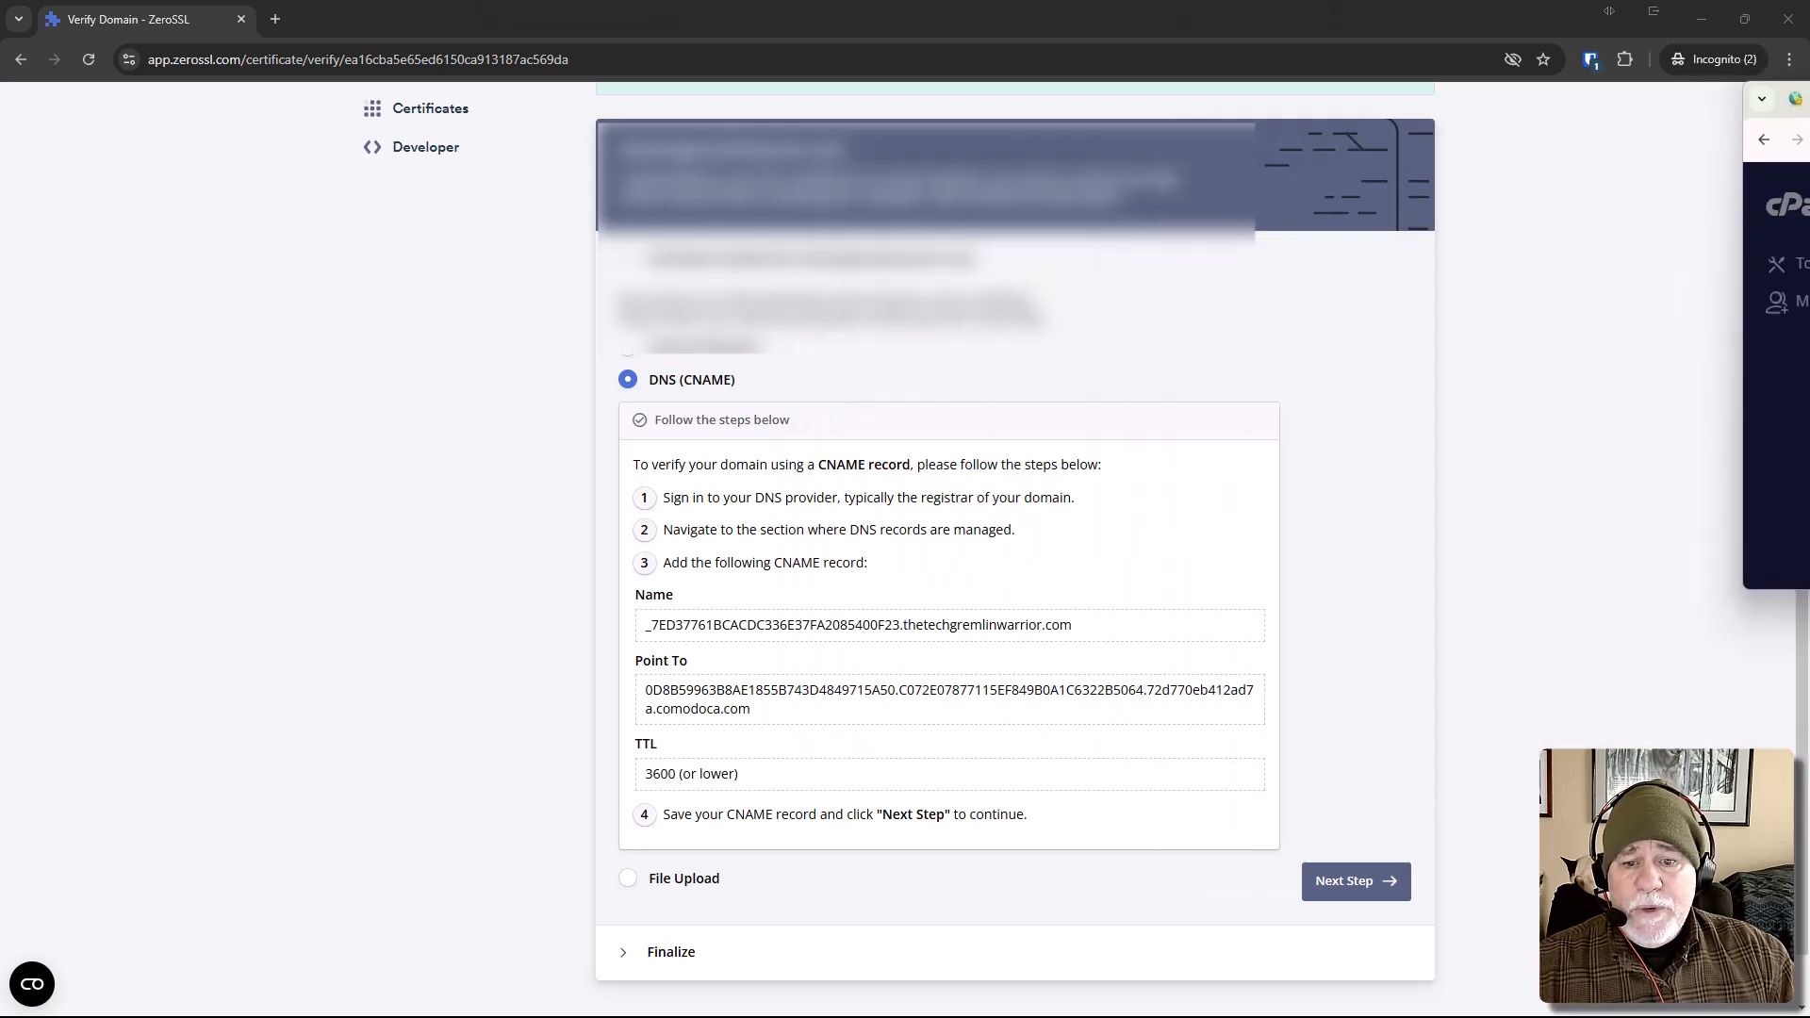
{"action": "left_click_drag", "start_coordinate": [1087, 634], "coordinate": [632, 637]}
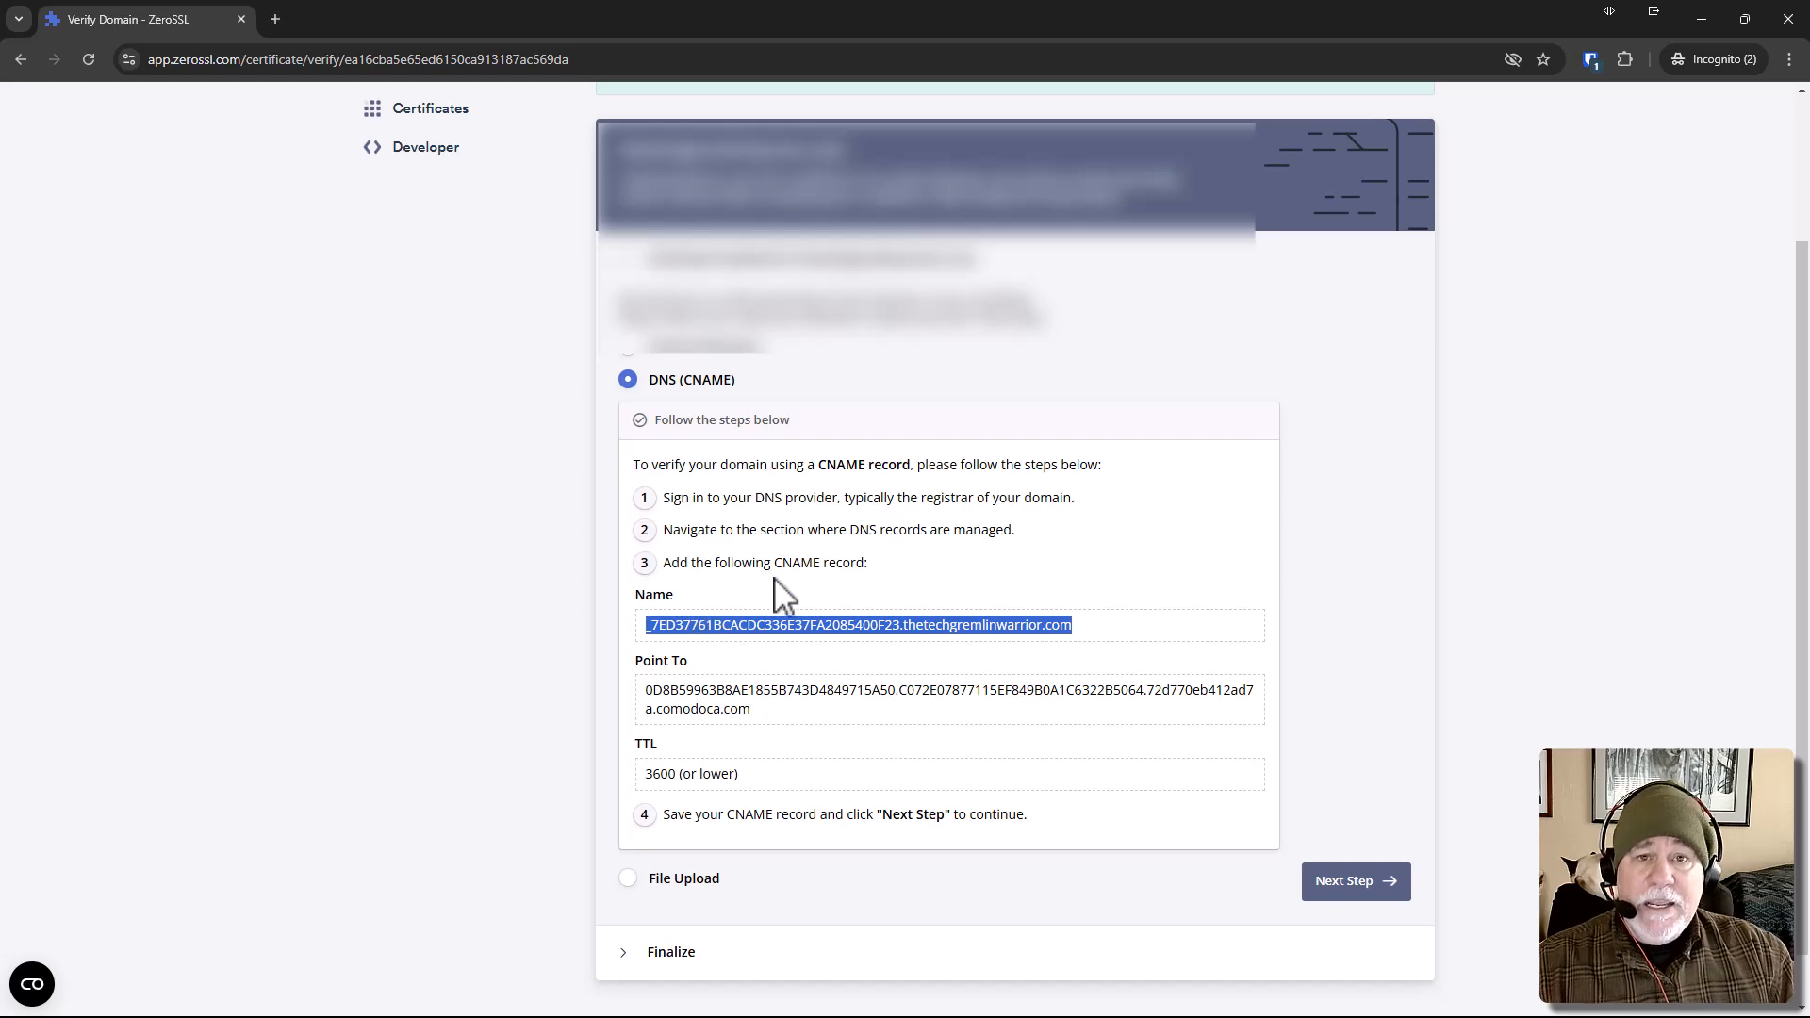
{"action": "key", "text": "ctrl+c"}
{"action": "key", "text": "alt+Tab"}
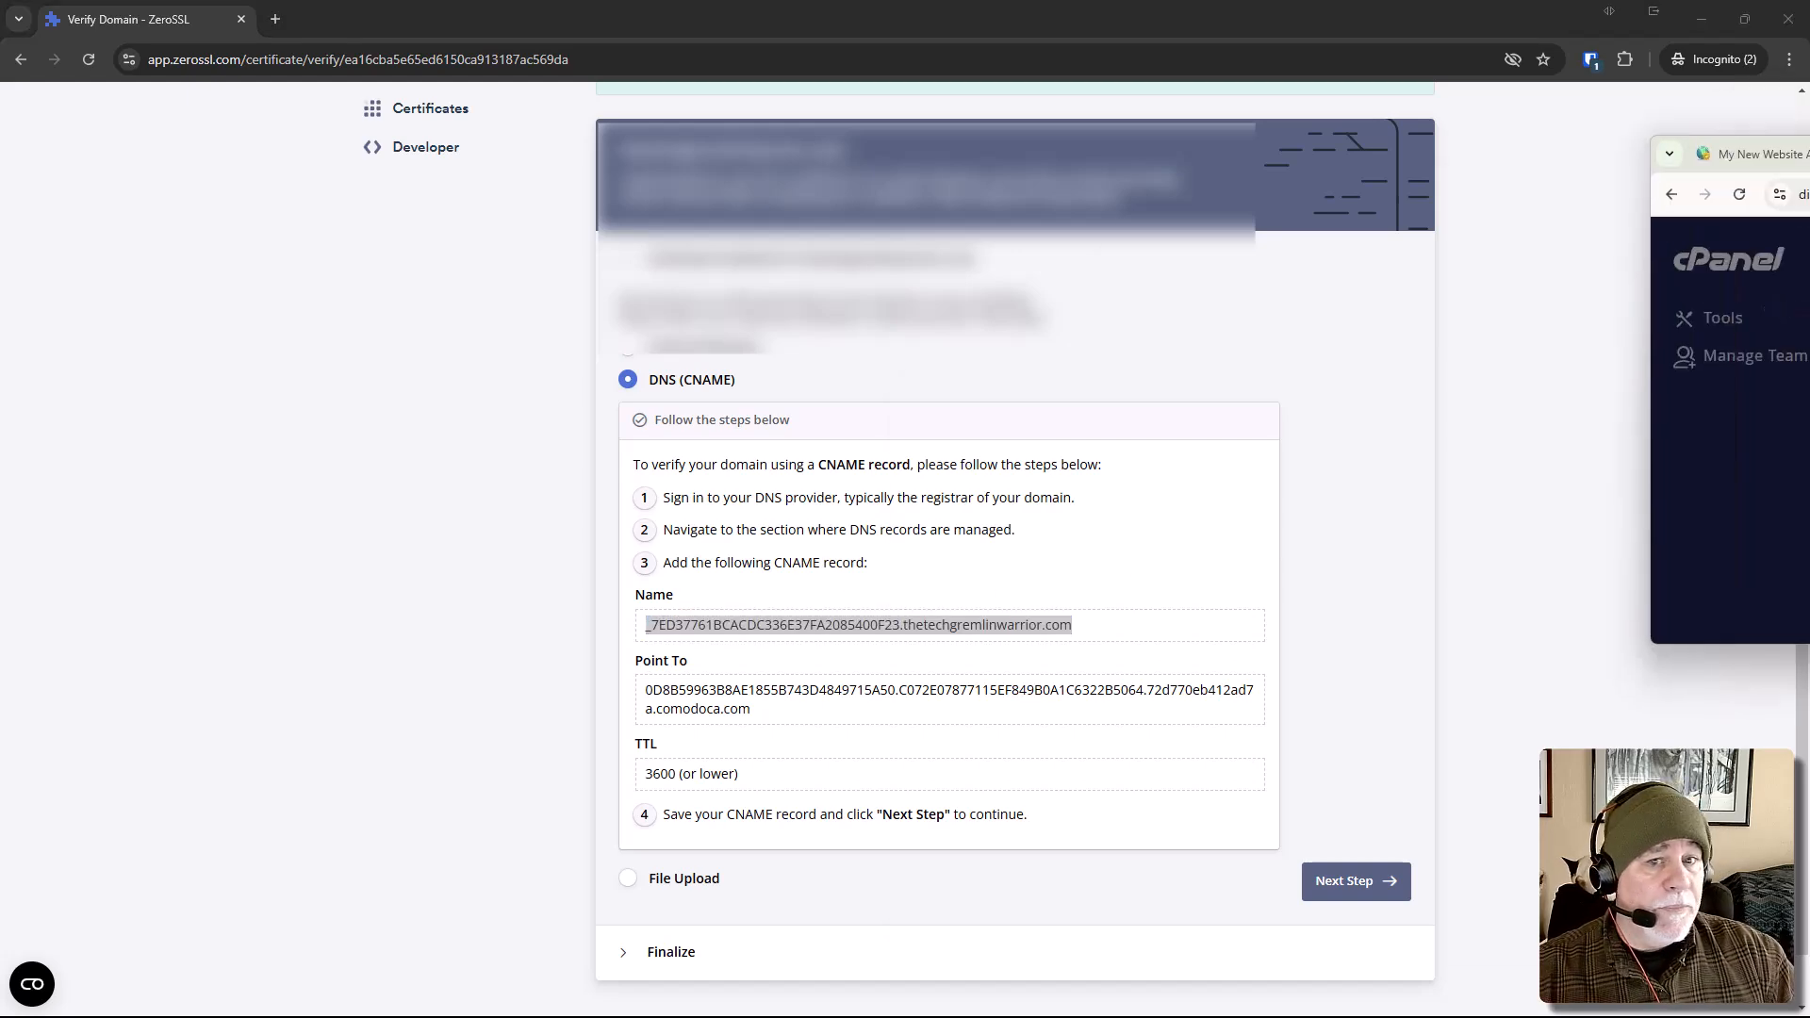
{"action": "key", "text": "ctrl+v"}
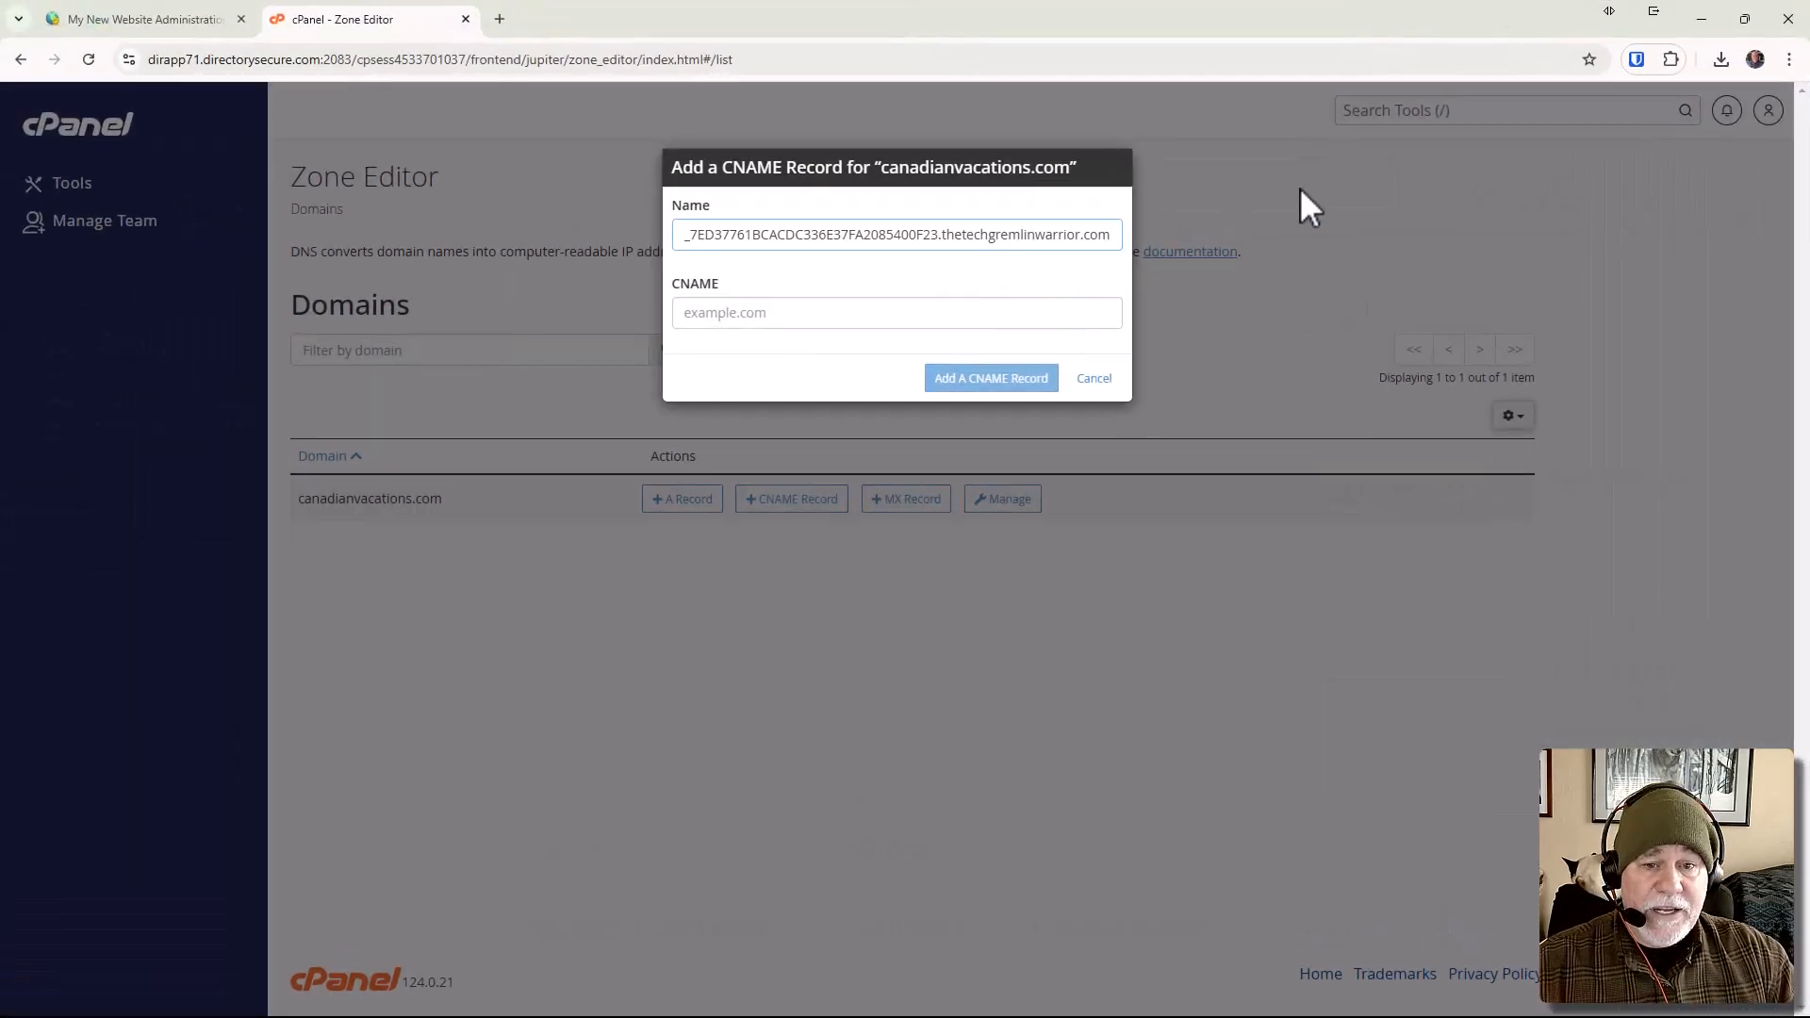
Copy ZeroSSL's Point To value into the record's CNAME field and add the CNAME record.
{"action": "key", "text": "alt+Tab"}
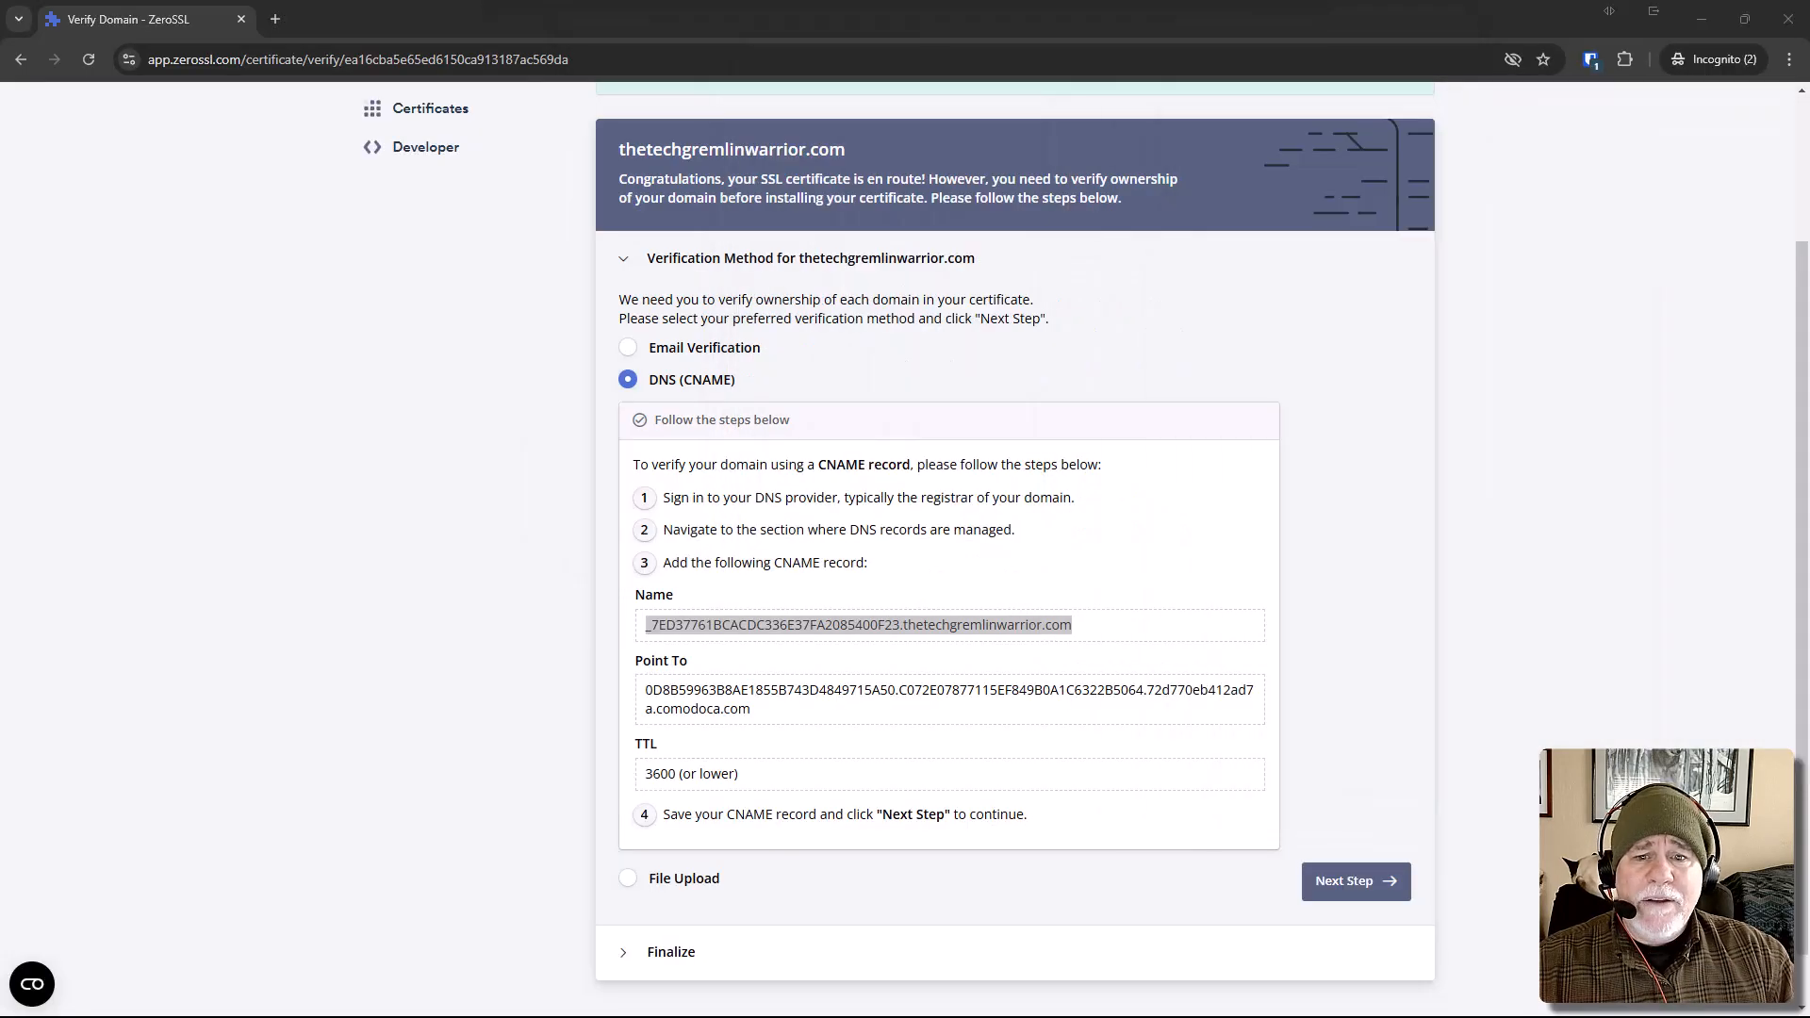
{"action": "left_click_drag", "start_coordinate": [752, 711], "coordinate": [611, 691]}
{"action": "key", "text": "ctrl+c"}
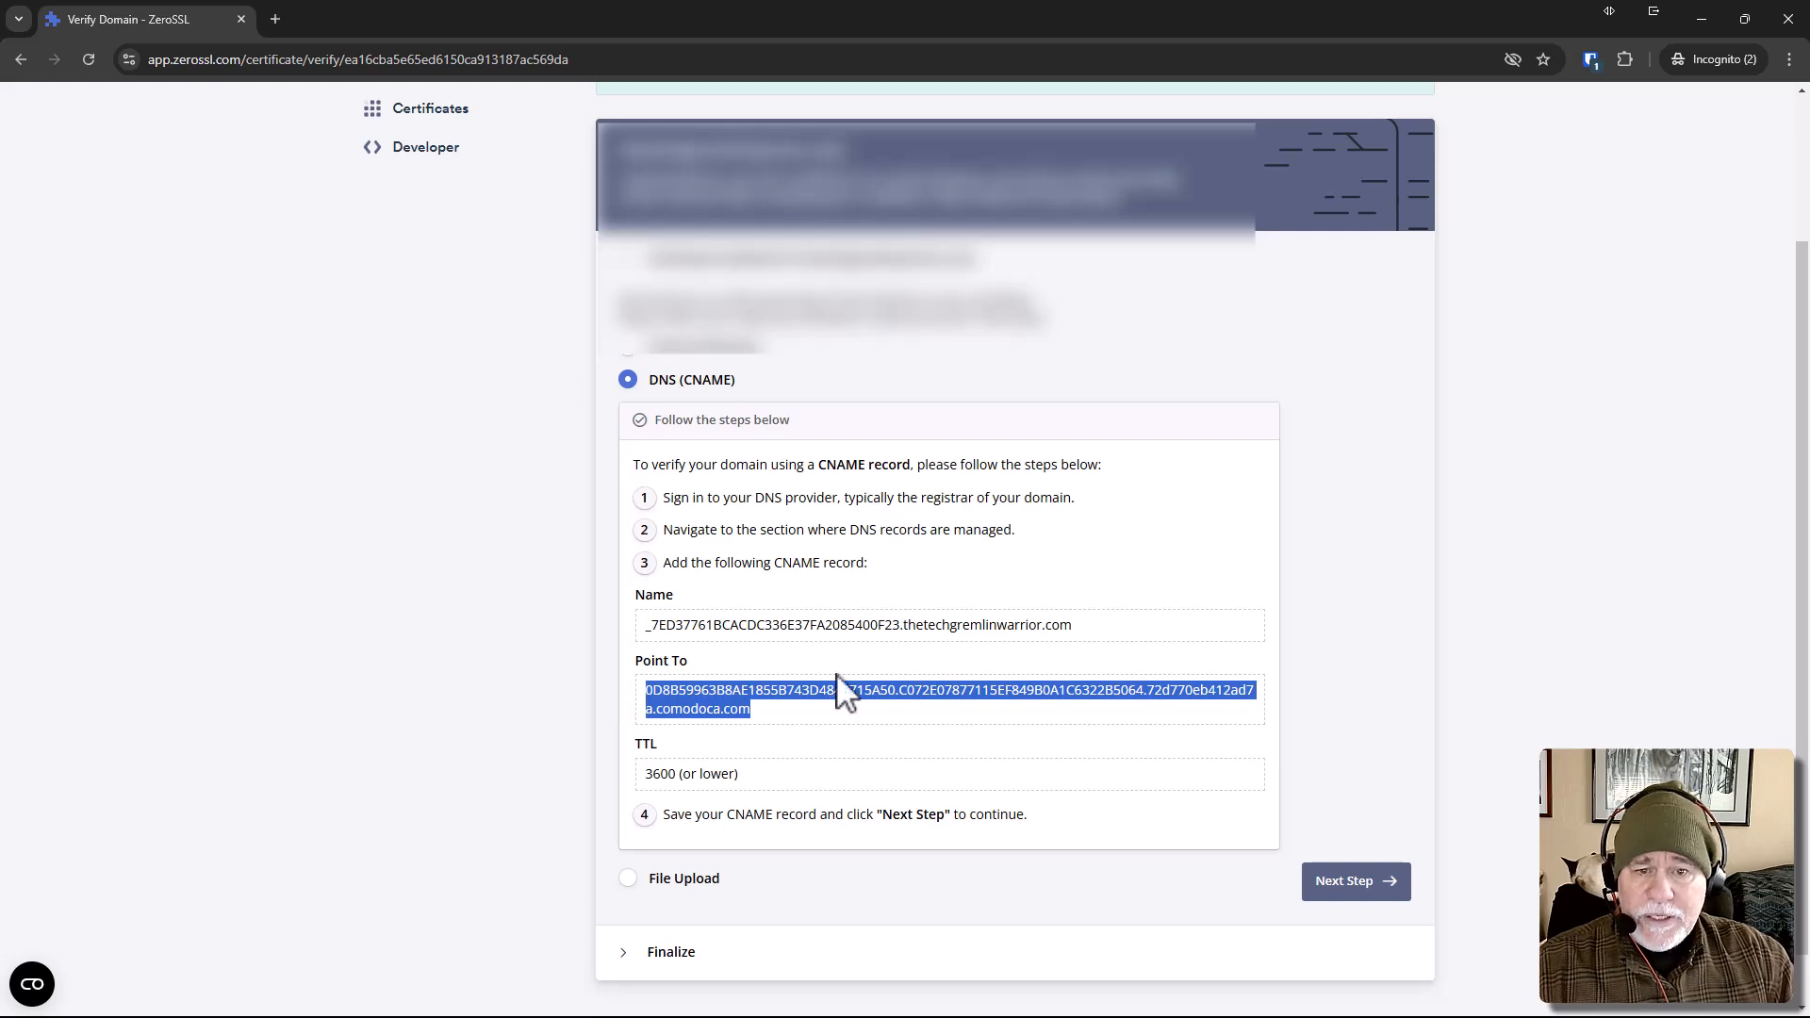
{"action": "key", "text": "alt+Tab"}
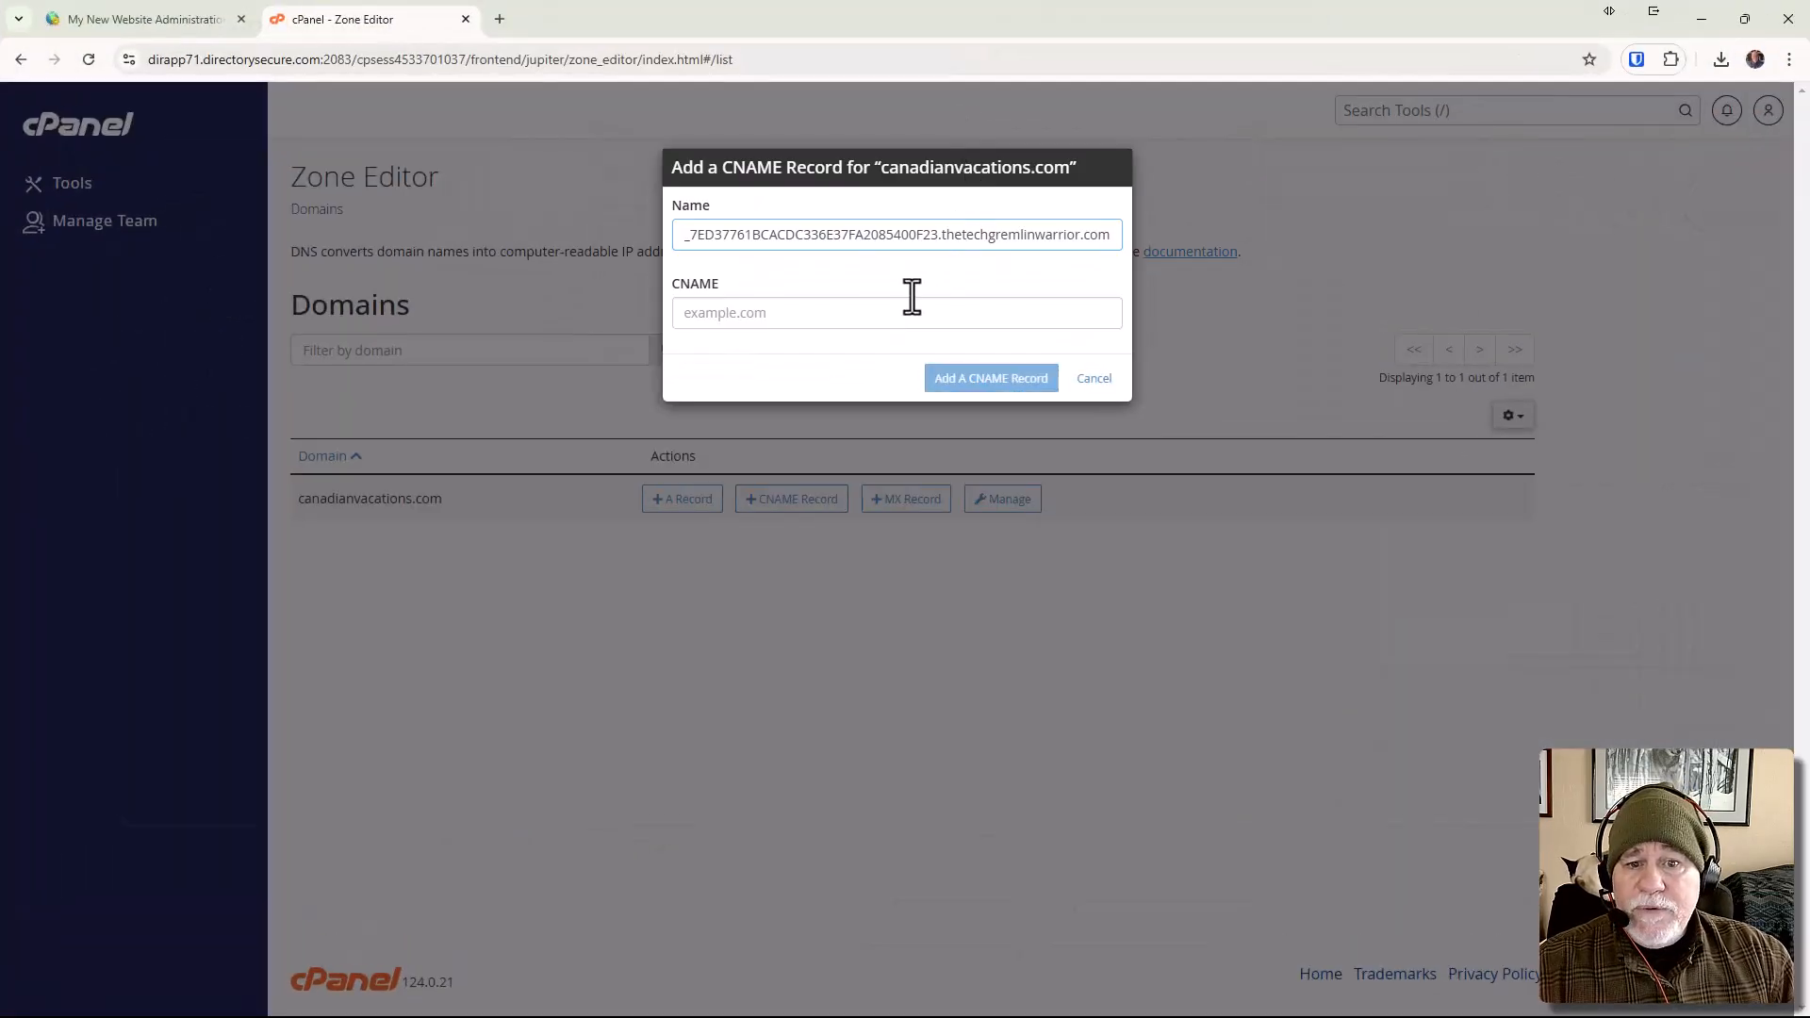
{"action": "left_click", "coordinate": [908, 312]}
{"action": "key", "text": "ctrl+v"}
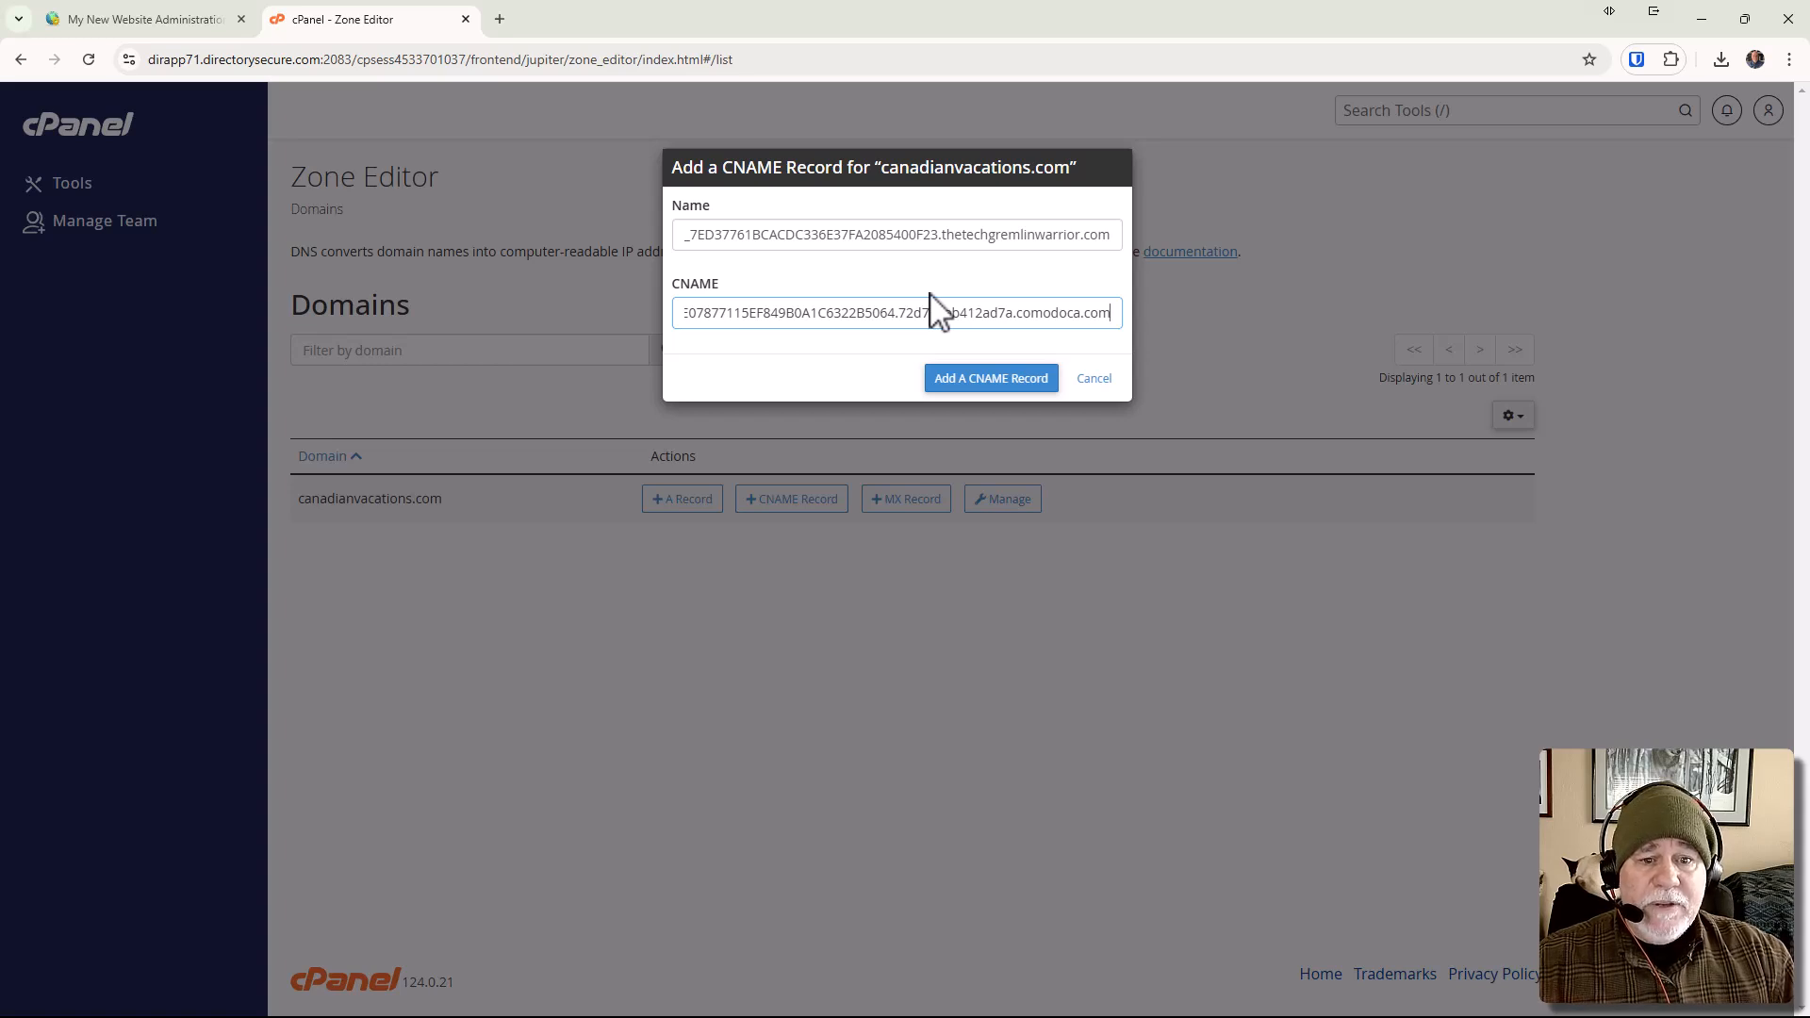
{"action": "left_click", "coordinate": [980, 382]}
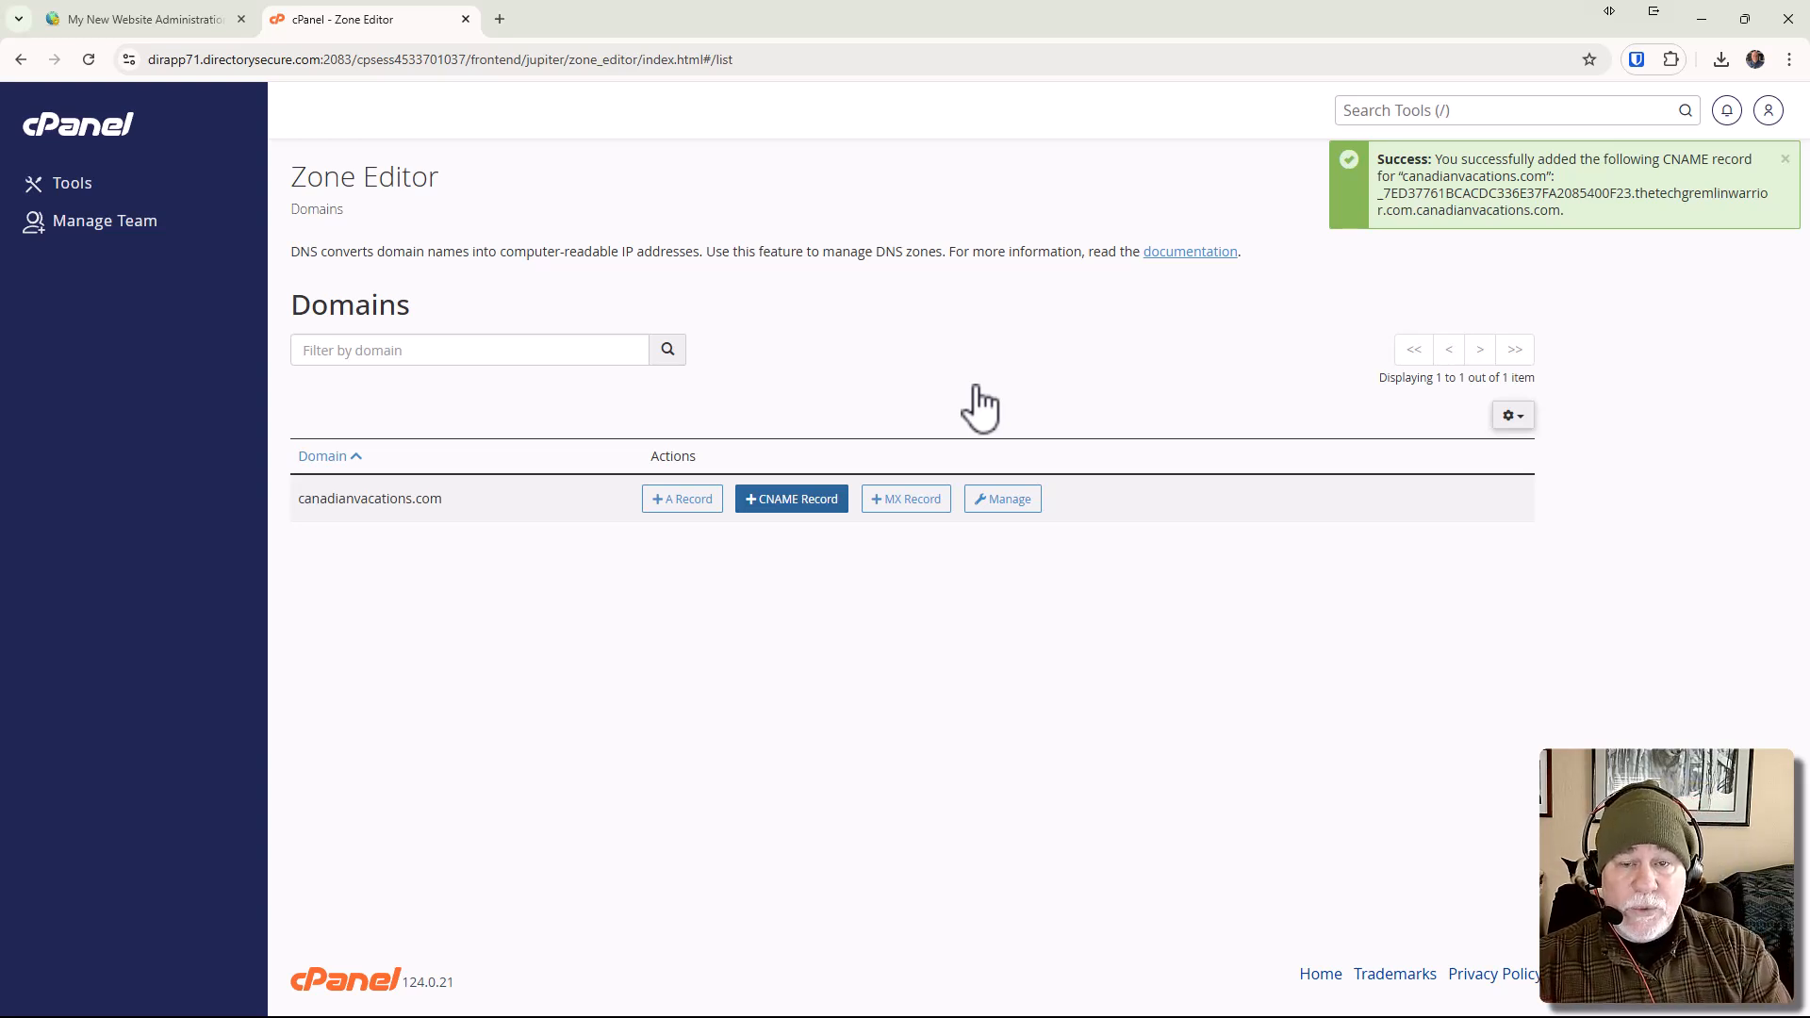
Check the required TTL for the CNAME record on the ZeroSSL verification page, and return to the Zone Editor.
{"action": "left_click_drag", "start_coordinate": [901, 33], "coordinate": [1809, 56]}
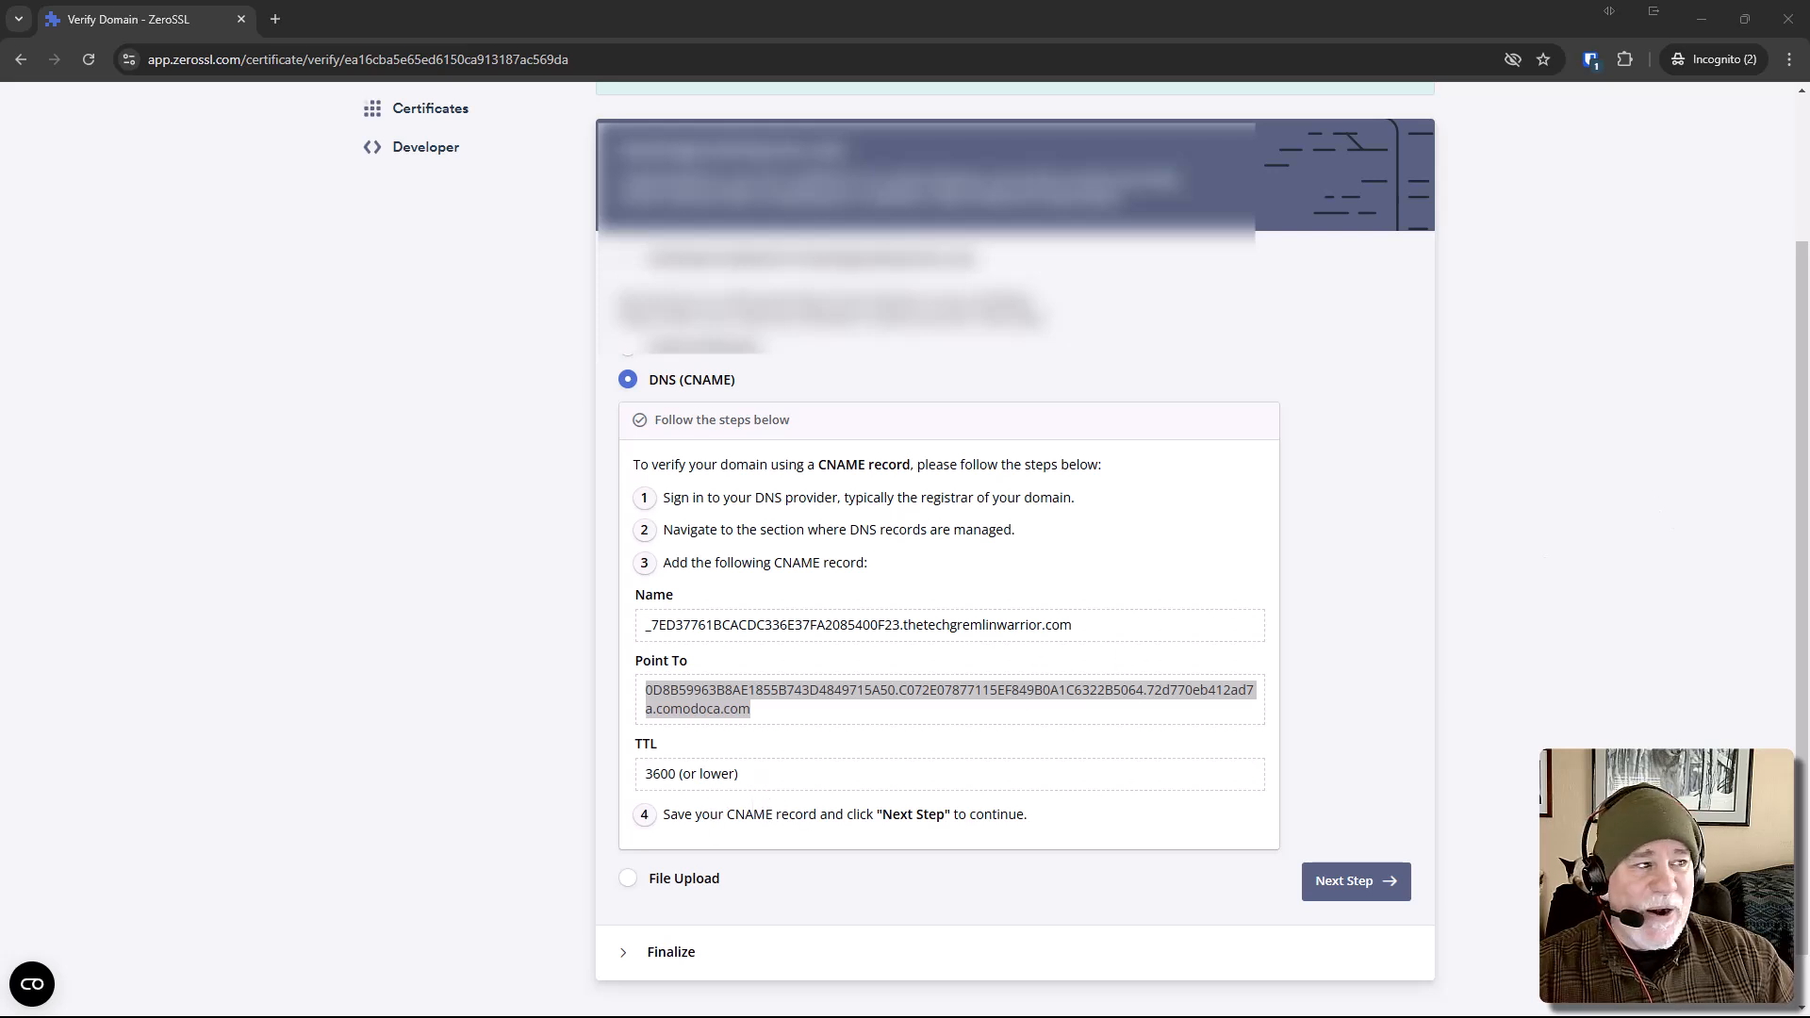
{"action": "left_click_drag", "start_coordinate": [1809, 60], "coordinate": [876, 61]}
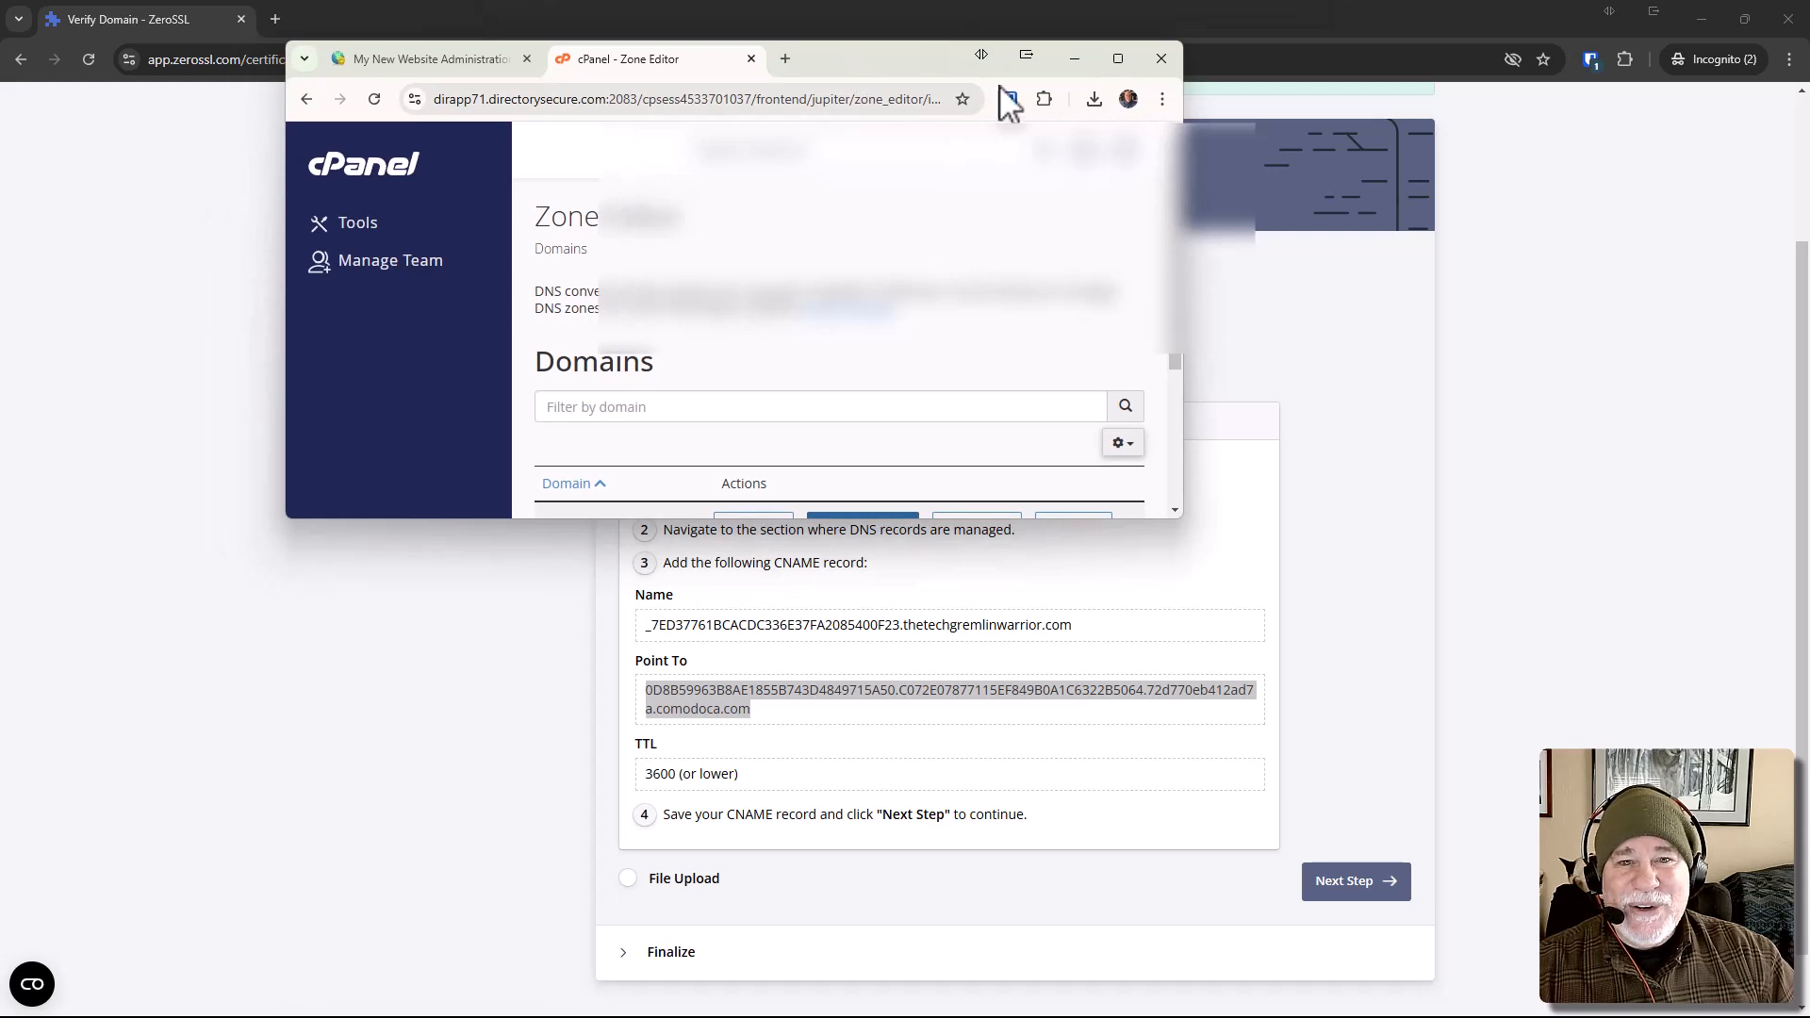
{"action": "left_click", "coordinate": [1119, 58]}
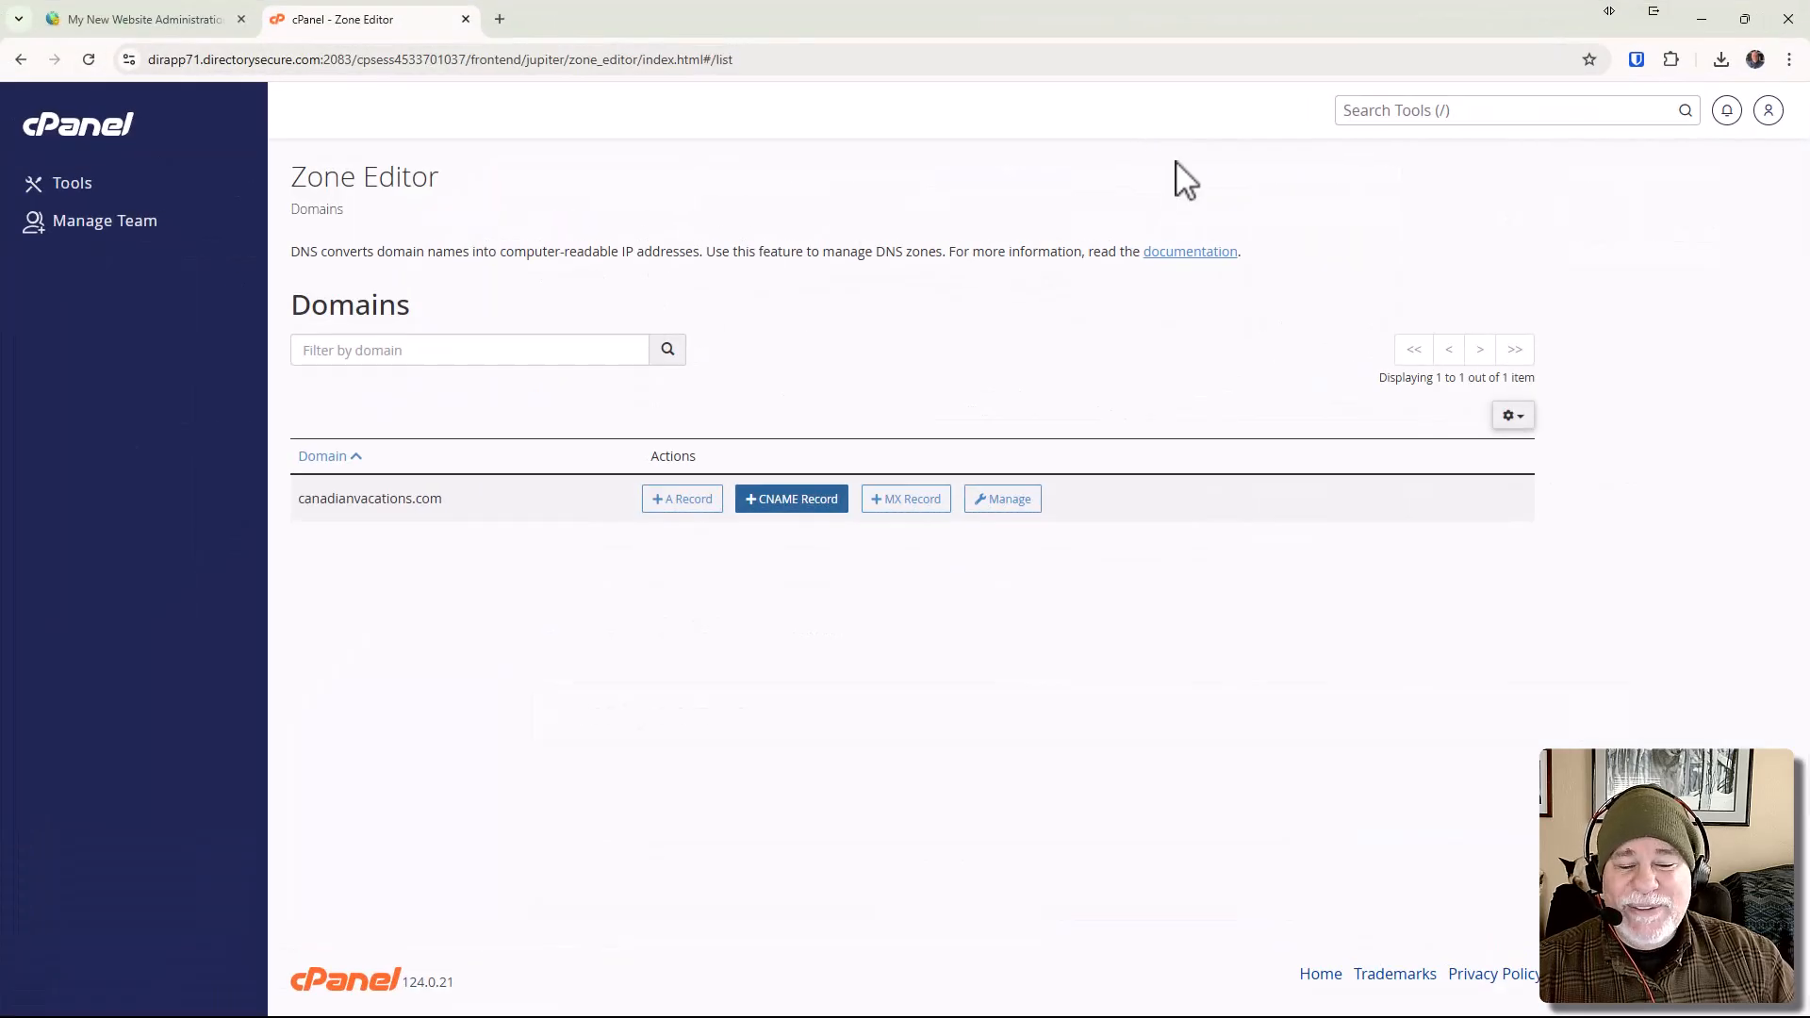
Open the zone records of canadianvacations.com, set the newly added ZeroSSL CNAME record's TTL to 3600, and save the record.
{"action": "left_click", "coordinate": [1009, 500]}
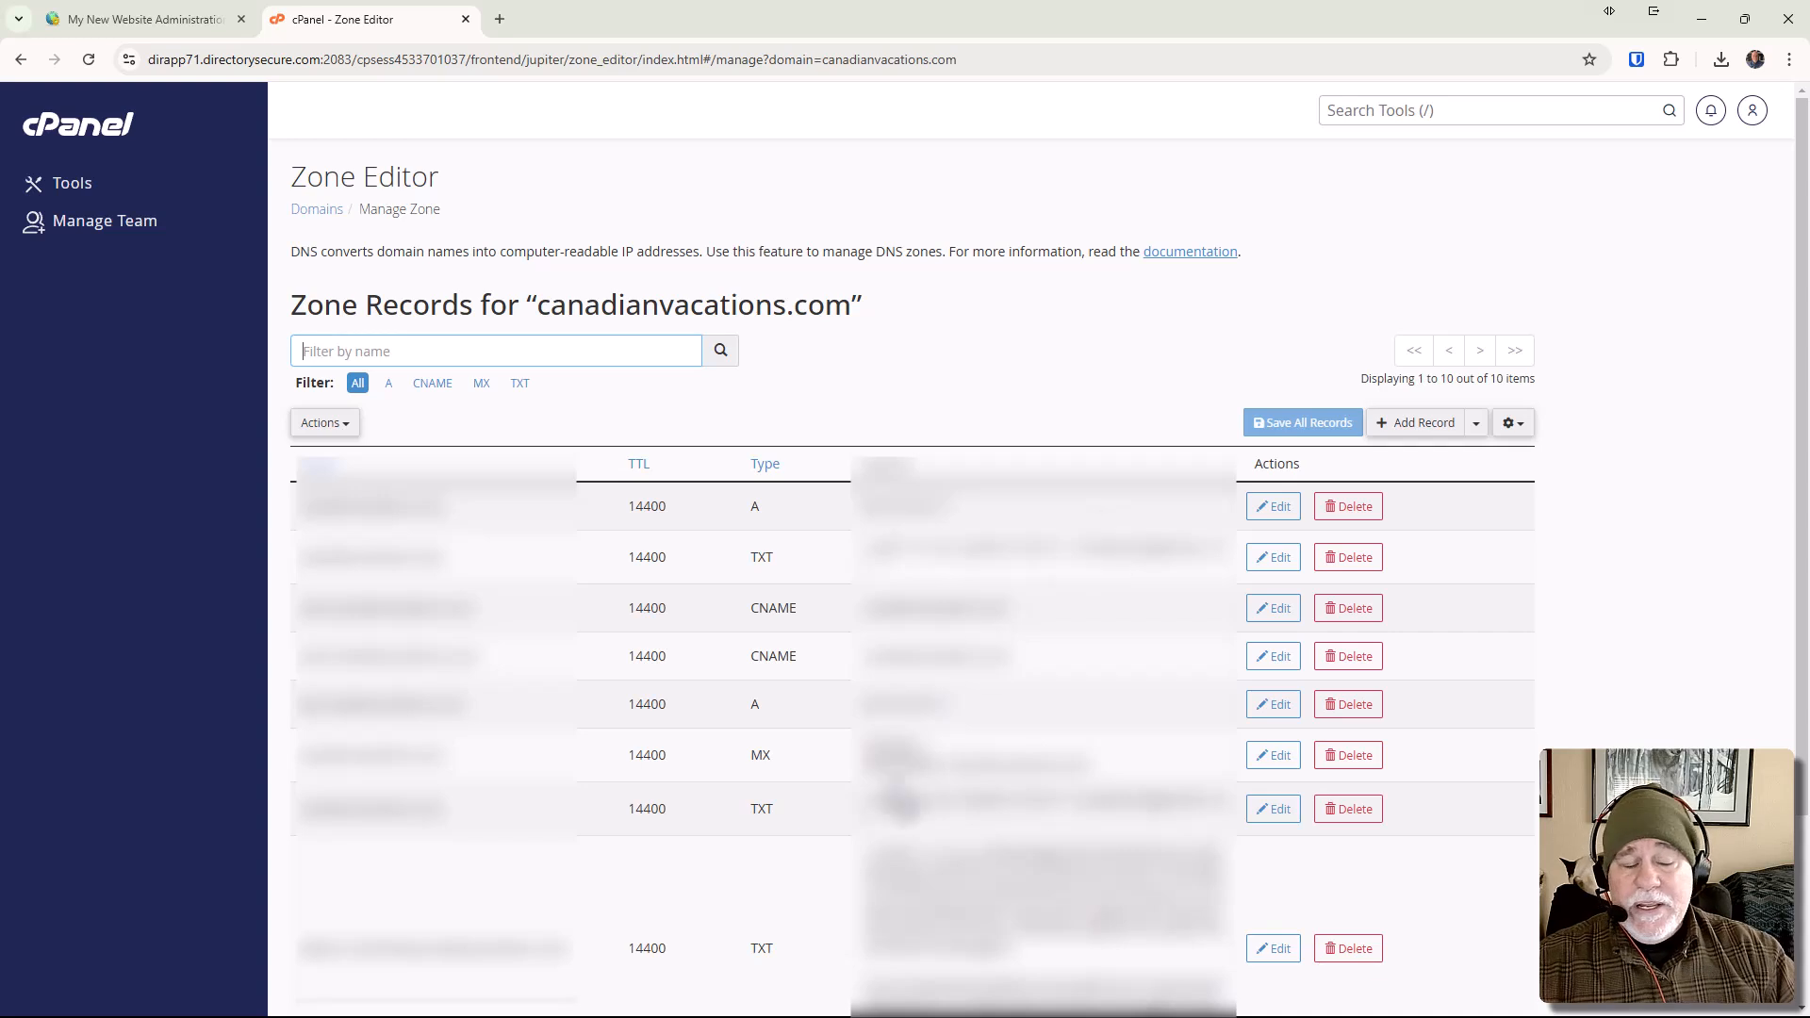
{"action": "scroll", "coordinate": [707, 939], "scroll_direction": "down", "scroll_amount": 3}
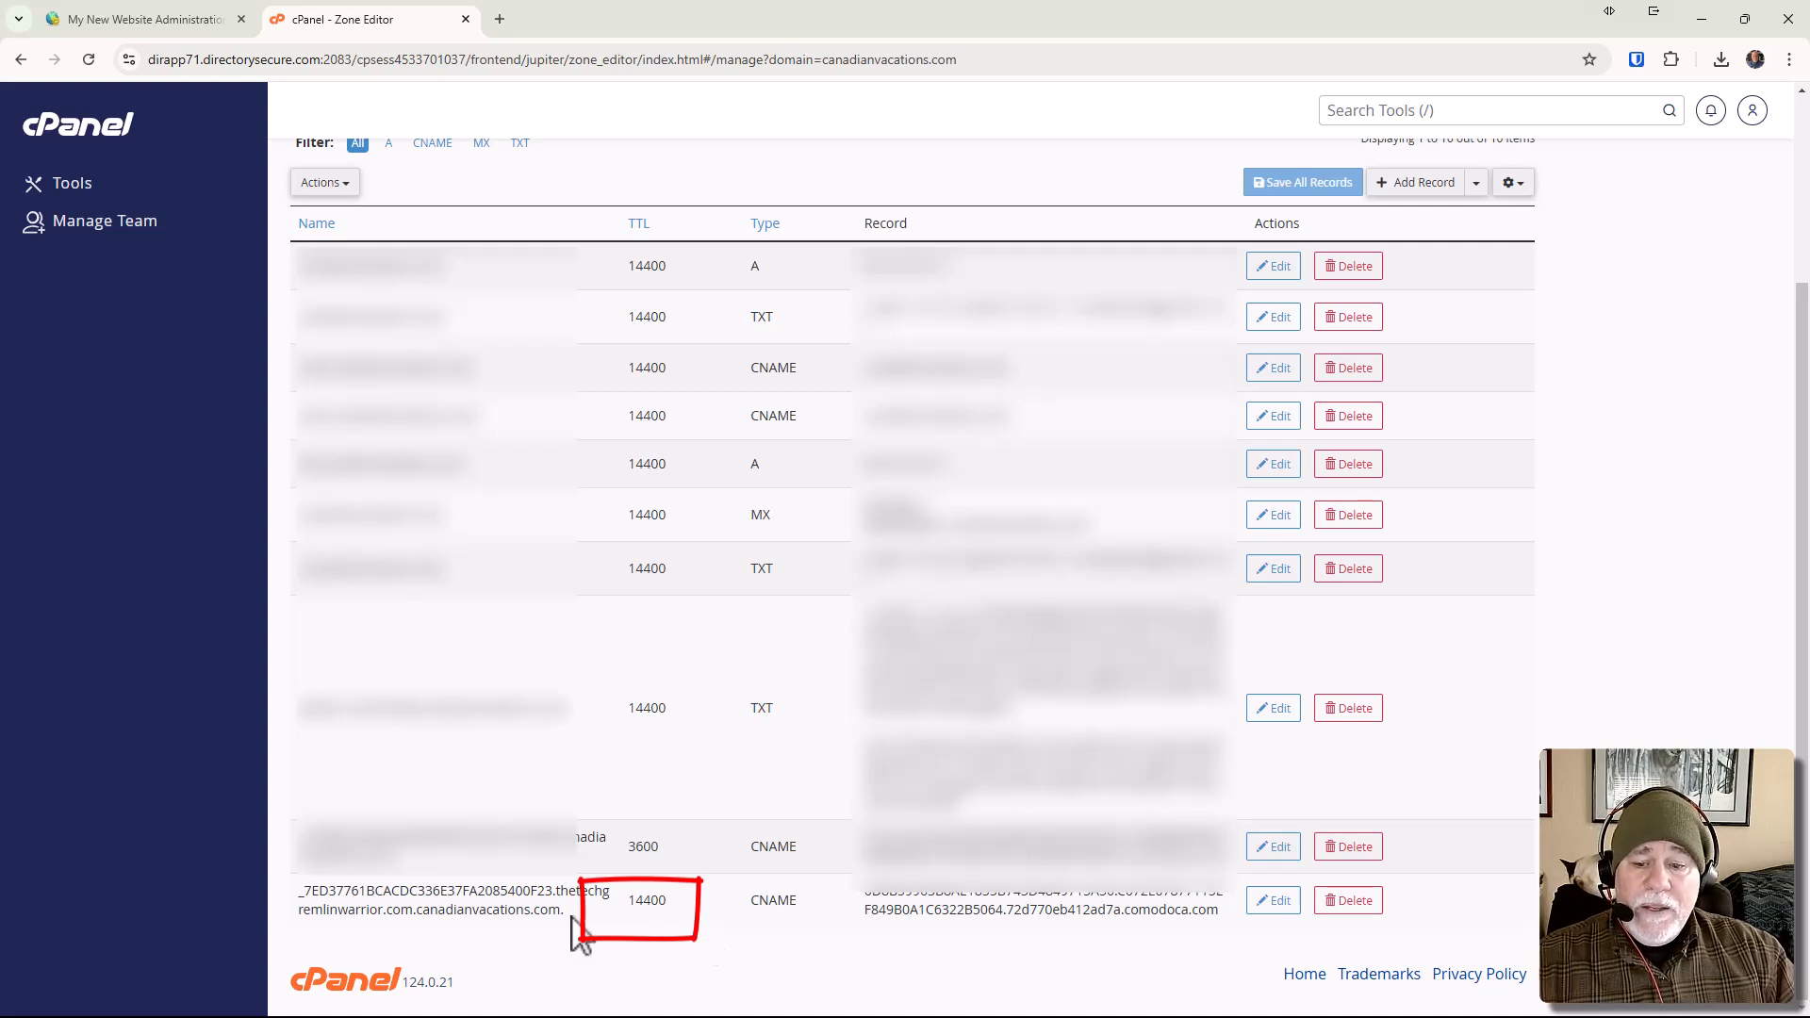
{"action": "left_click", "coordinate": [1281, 902]}
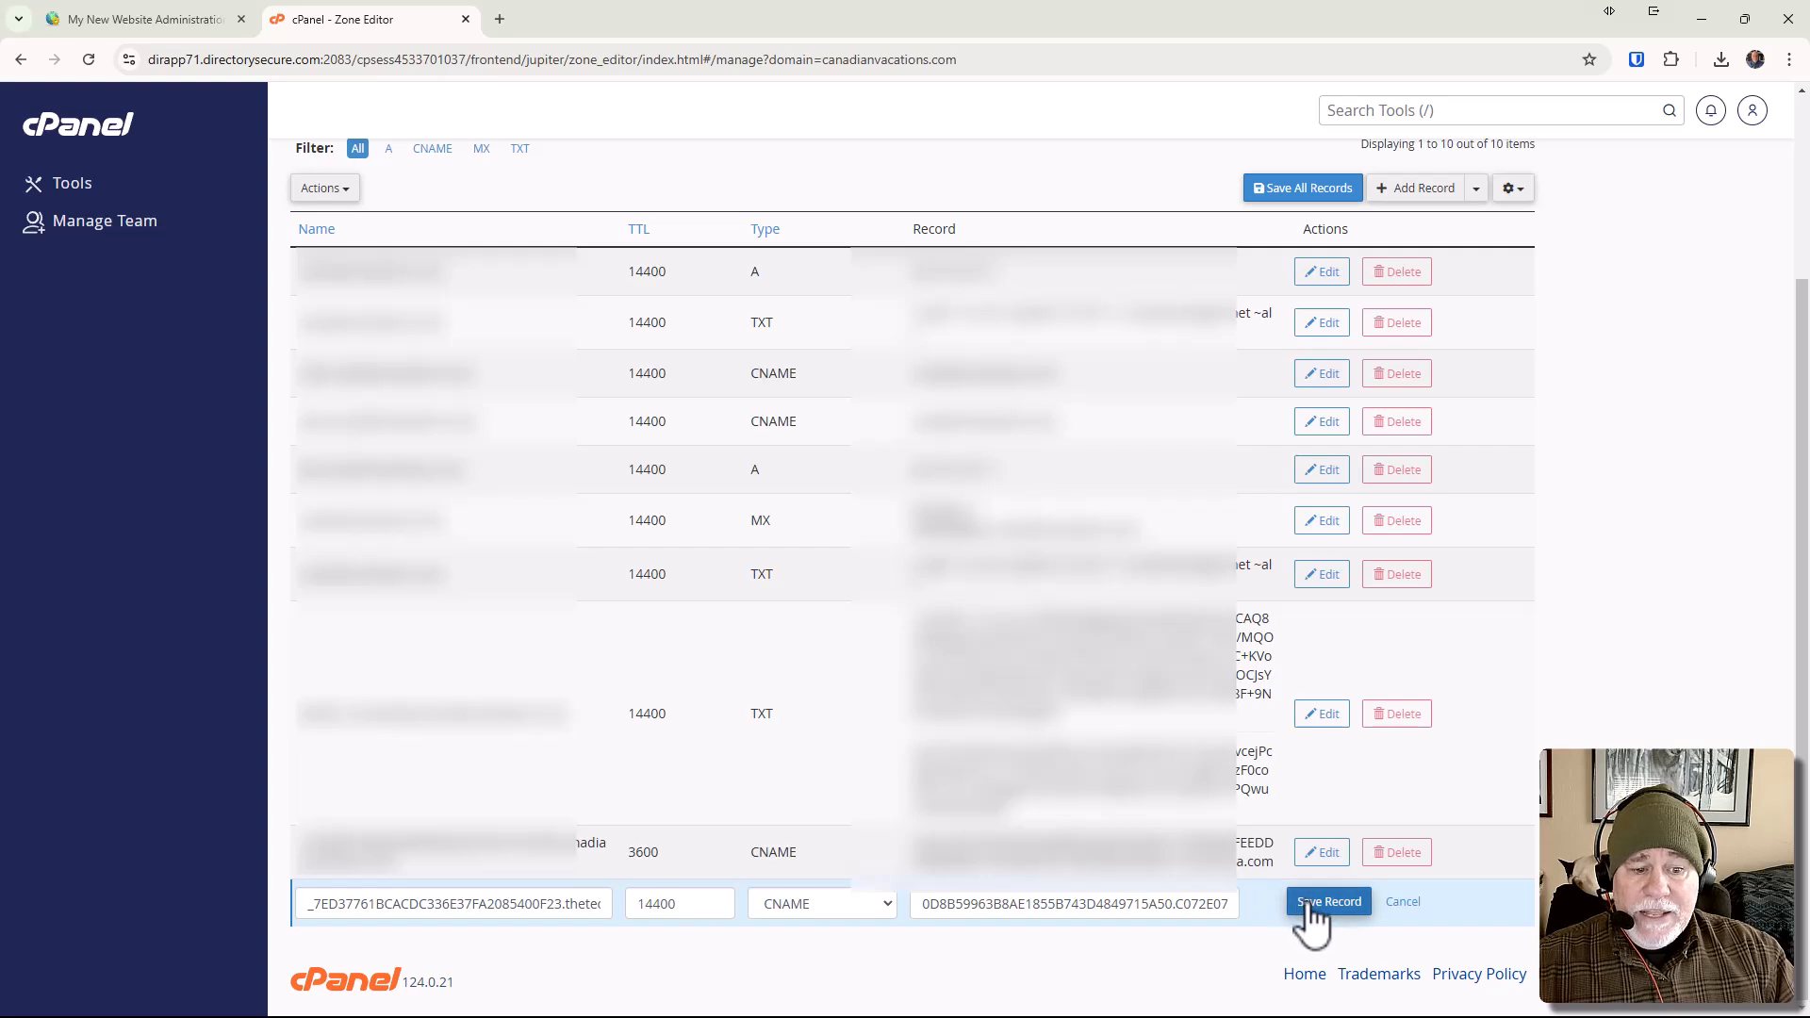
{"action": "double_click", "coordinate": [659, 904]}
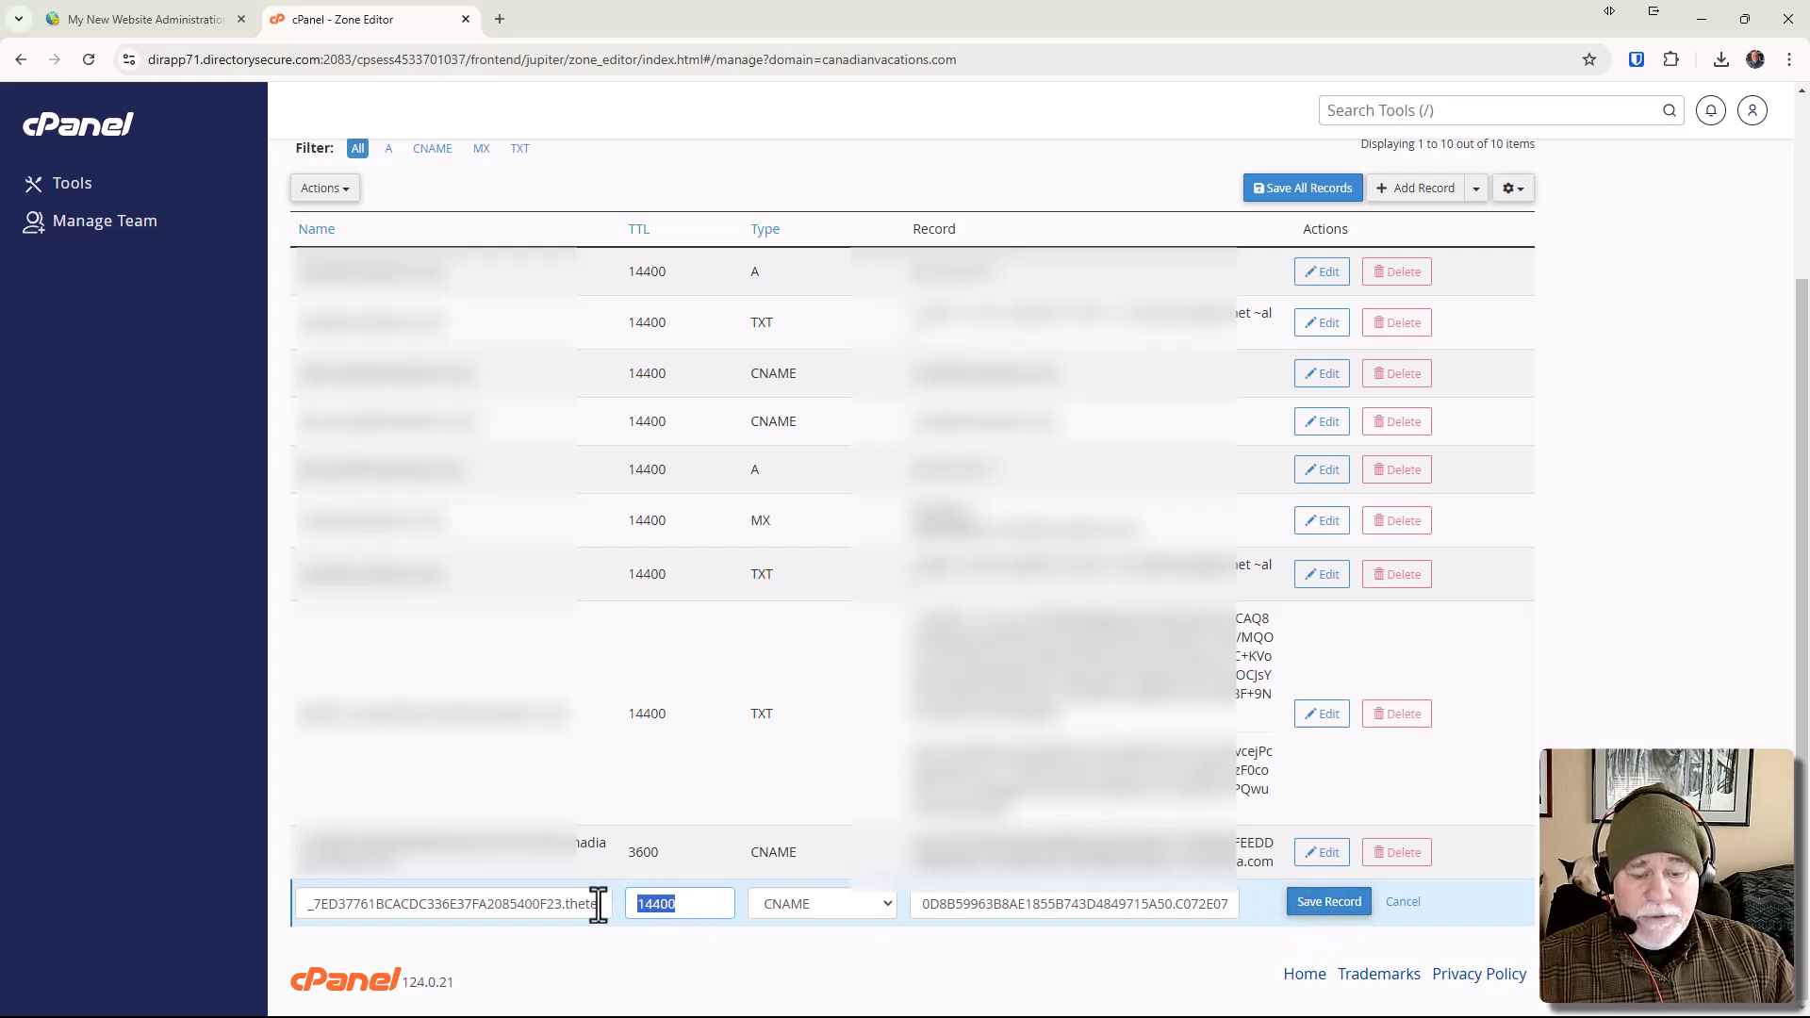
{"action": "type", "text": "3600"}
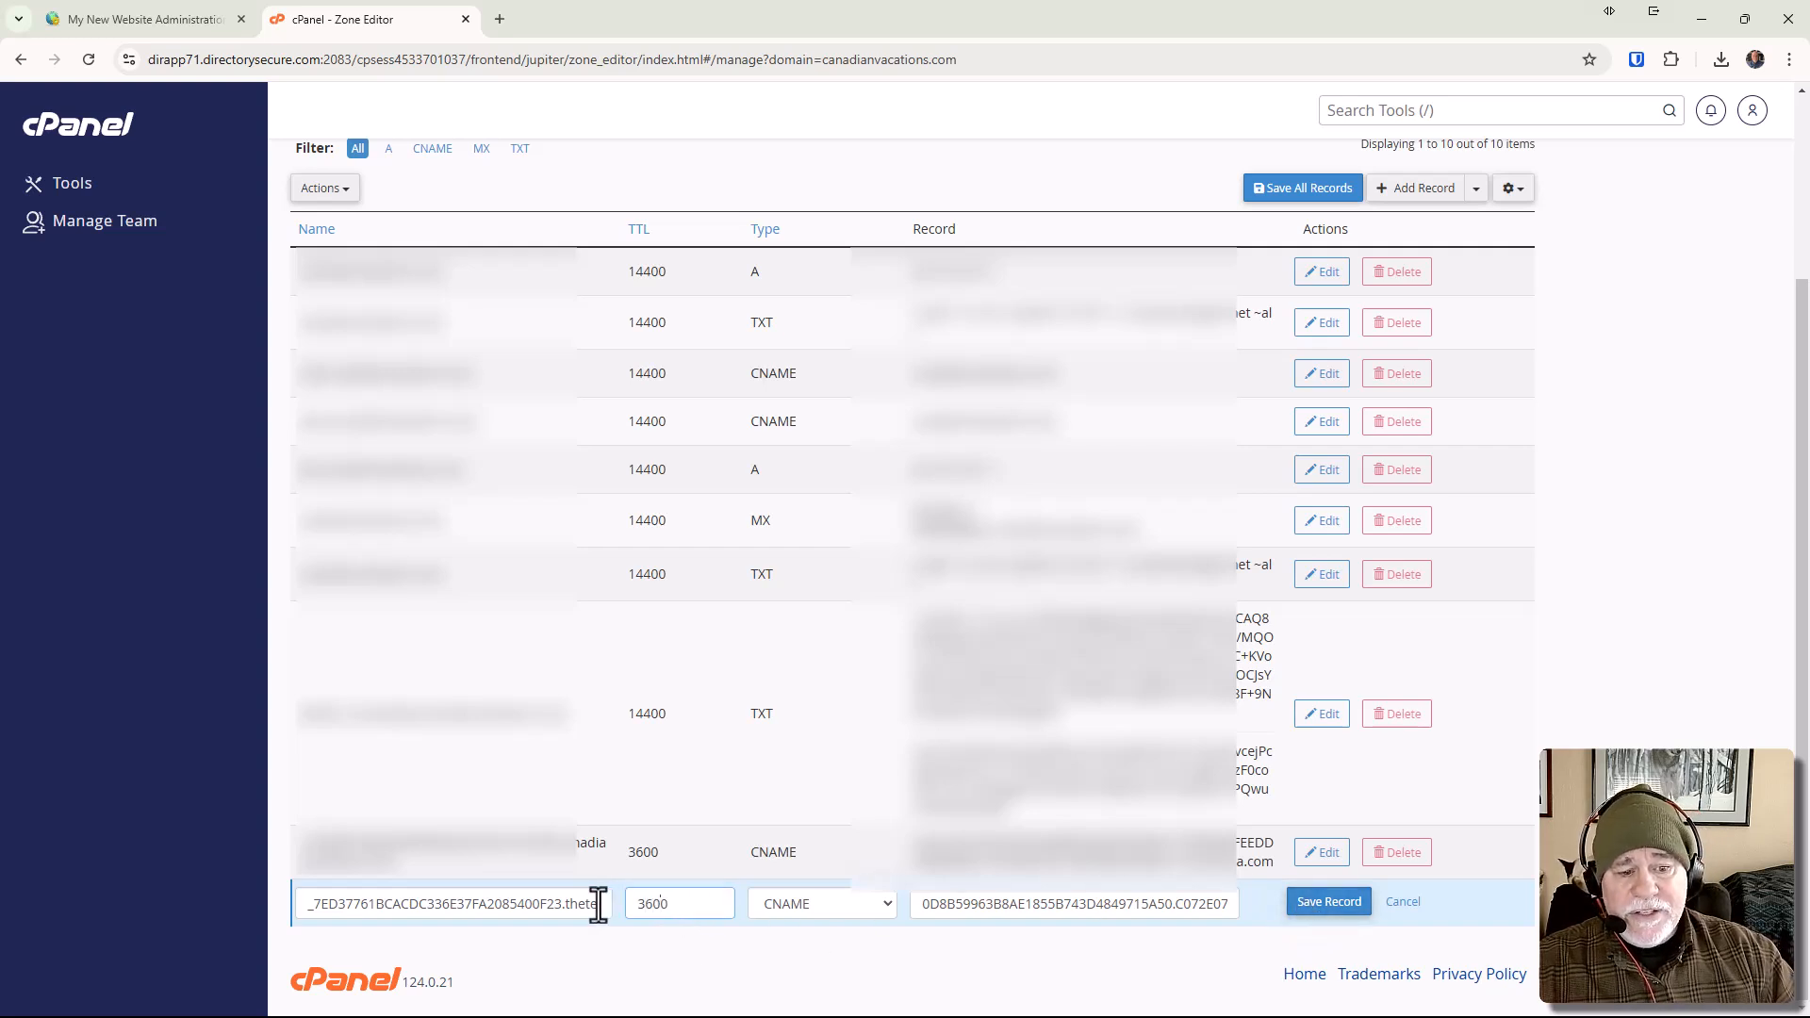
{"action": "left_click", "coordinate": [1330, 905]}
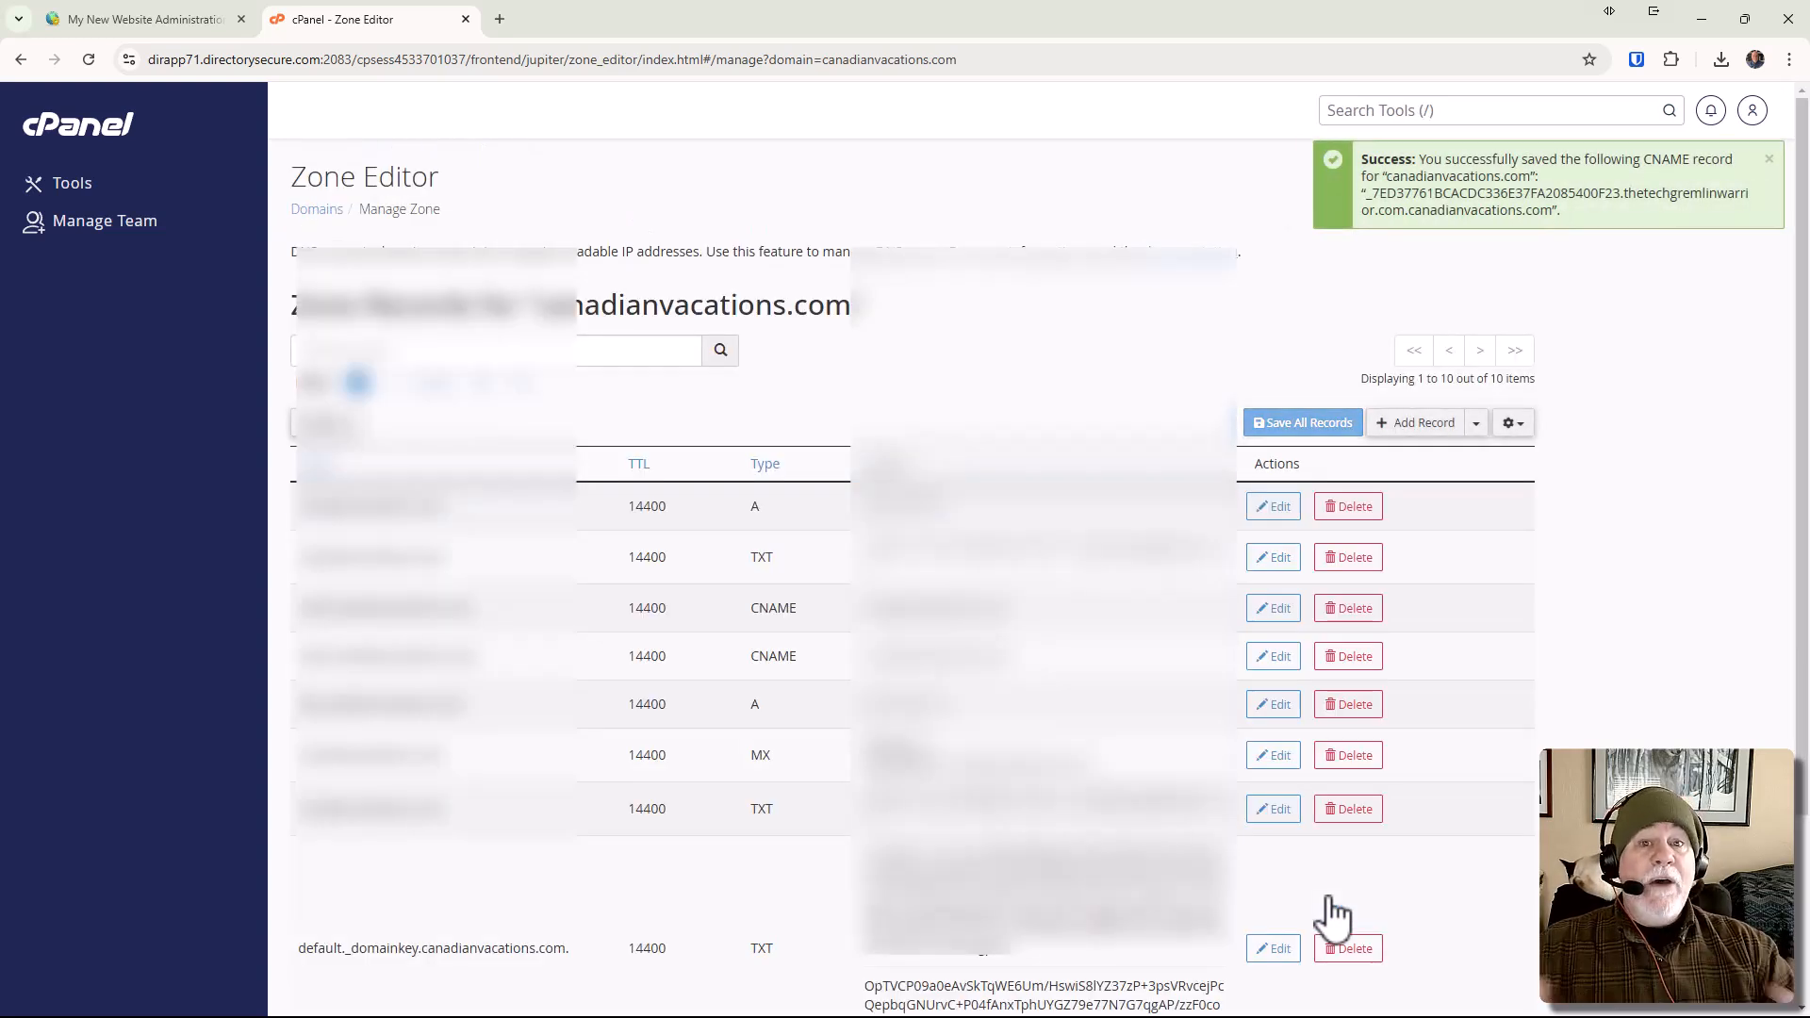
Switch to ZeroSSL, continue to the Finalize stage, and verify the domain with the DNS (CNAME) method.
{"action": "key", "text": "alt+Tab"}
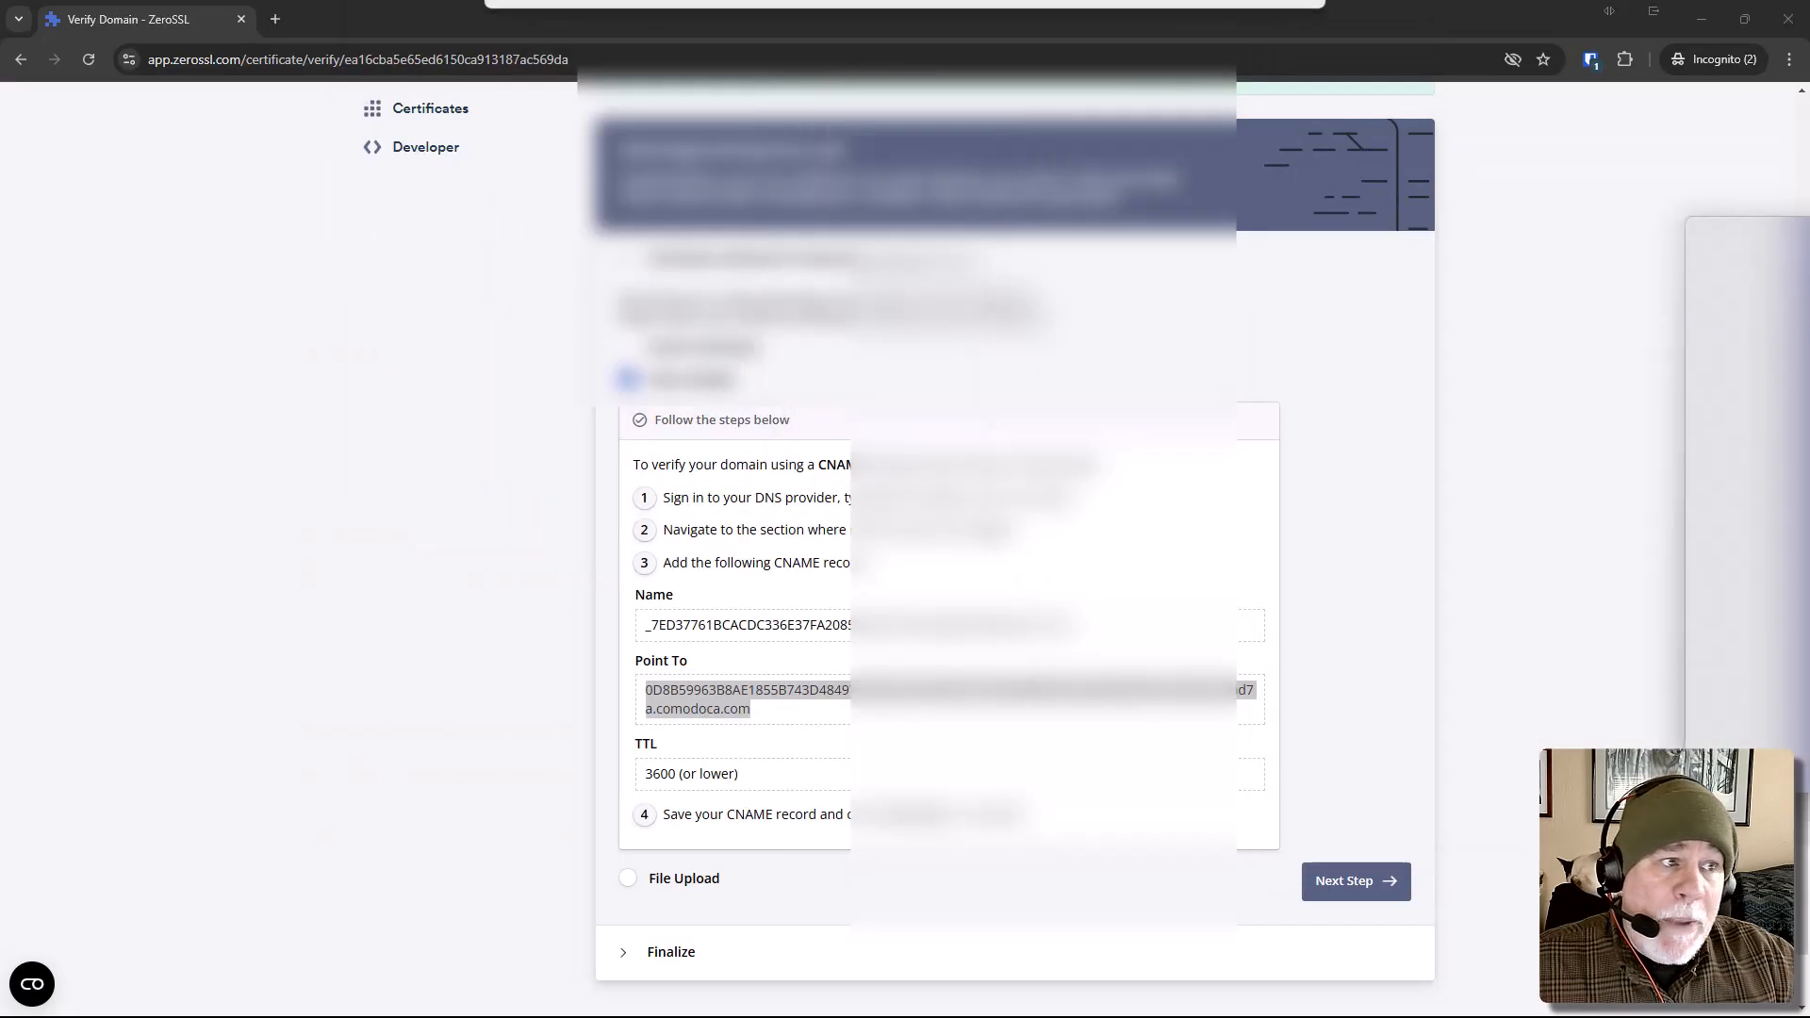
{"action": "scroll", "coordinate": [1216, 759], "scroll_direction": "down", "scroll_amount": 1}
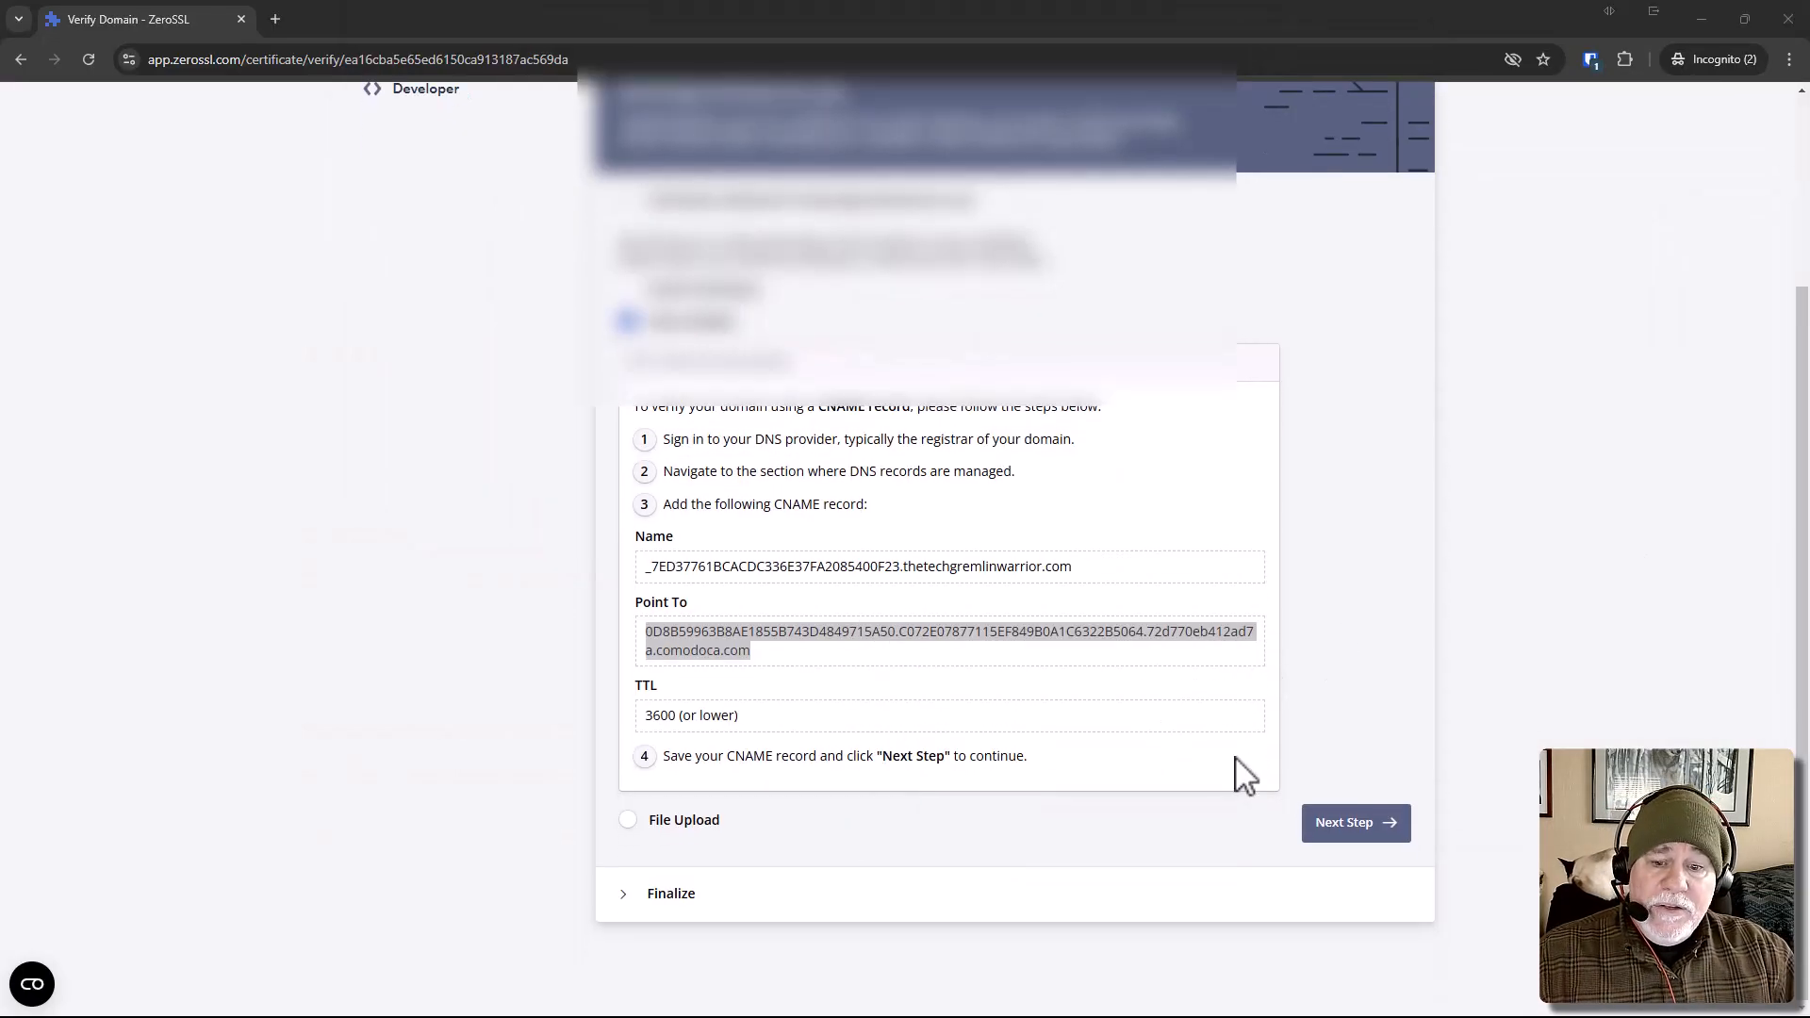
{"action": "left_click", "coordinate": [1380, 843]}
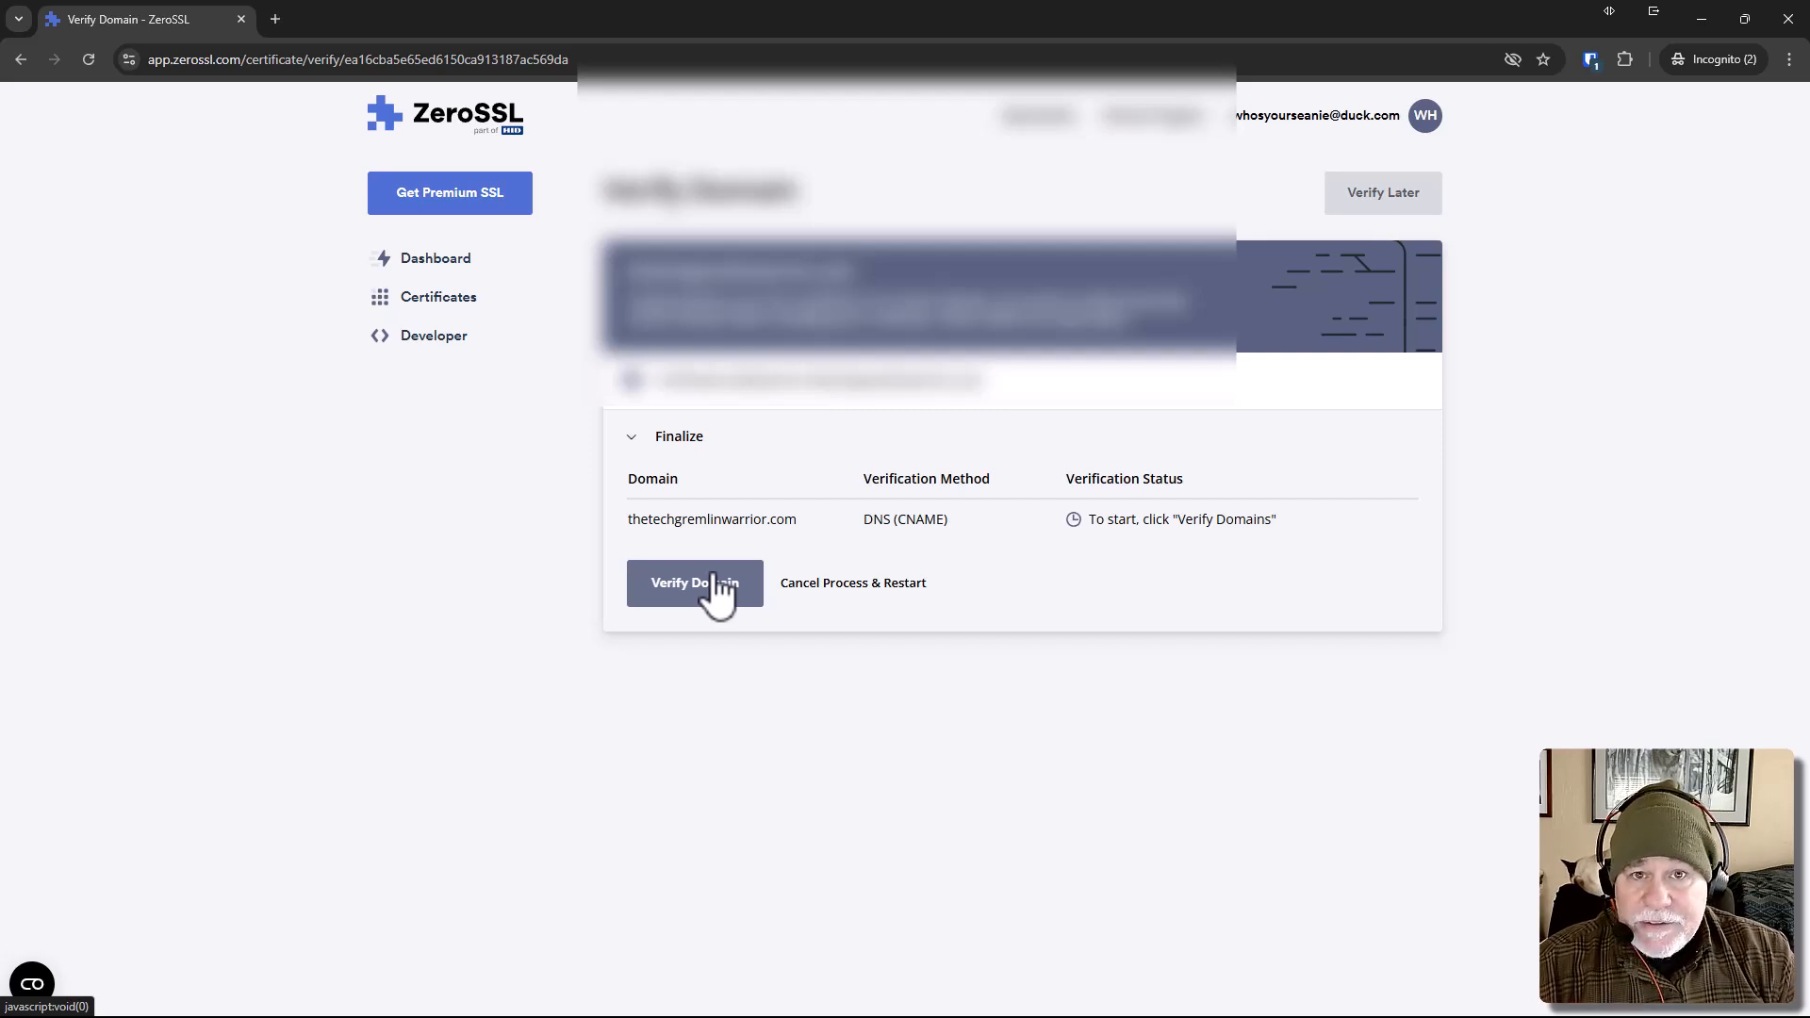
{"action": "left_click", "coordinate": [715, 585]}
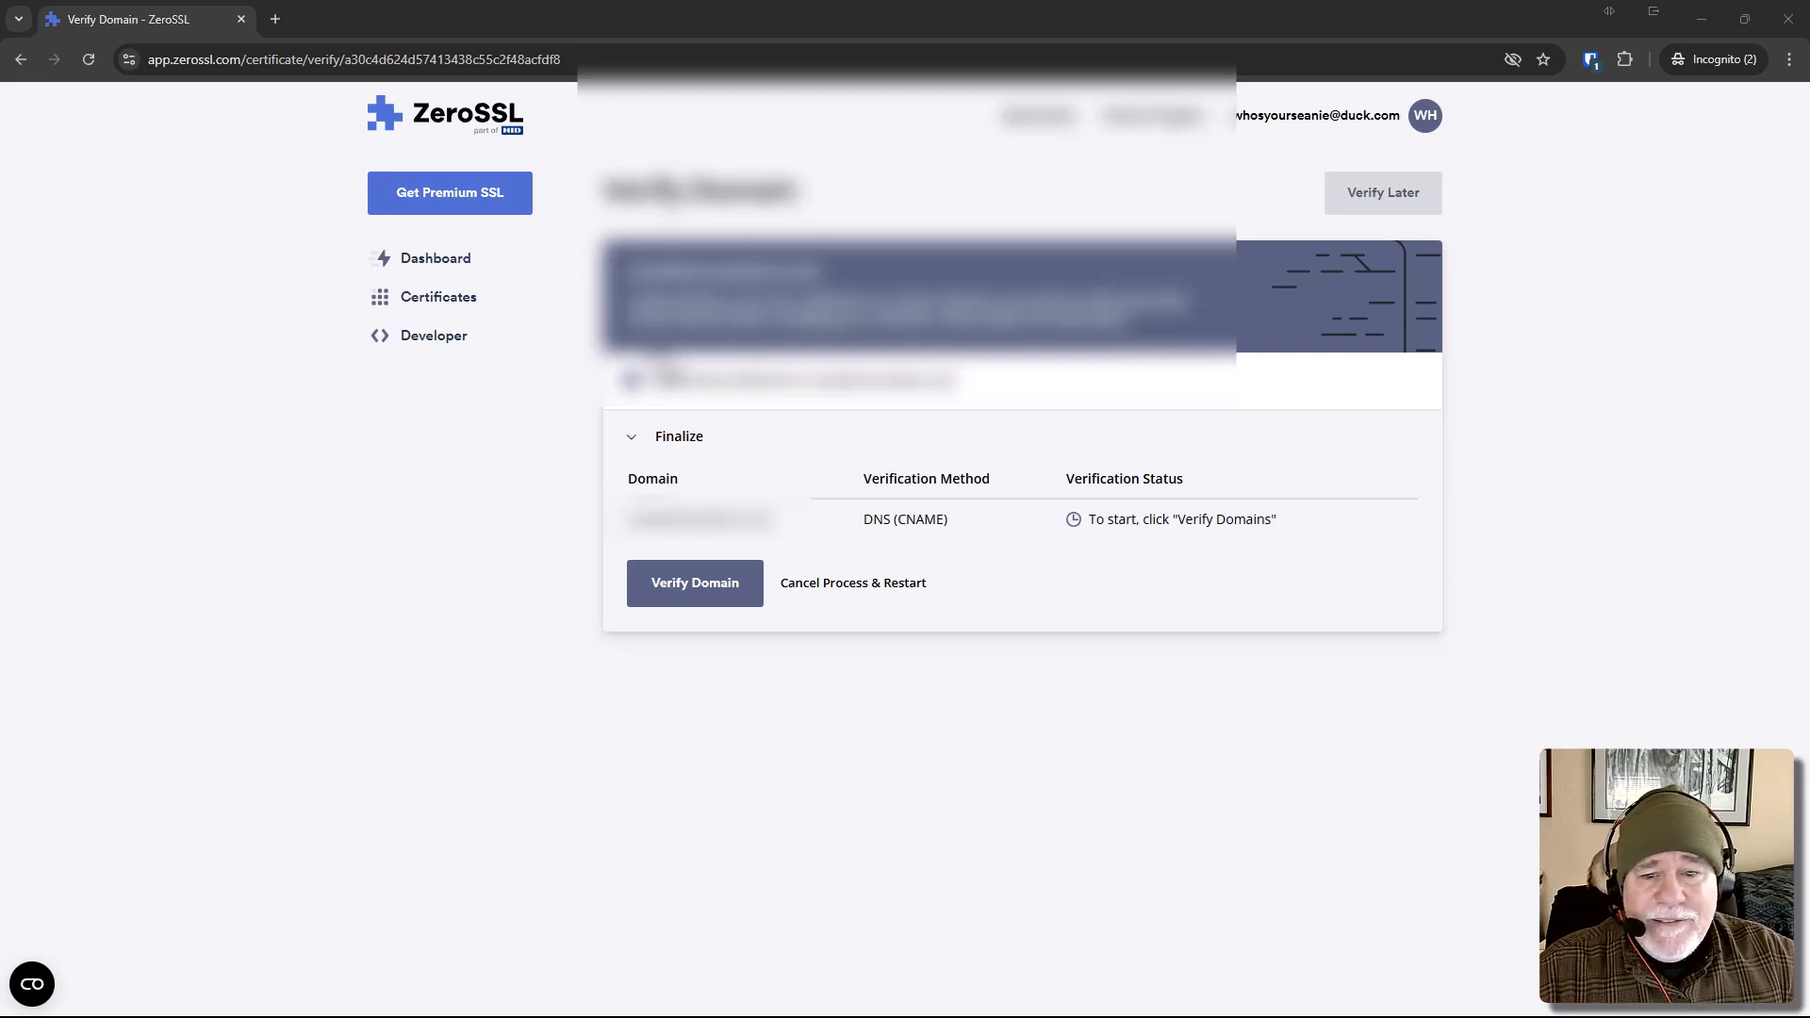
{"action": "left_click", "coordinate": [695, 596]}
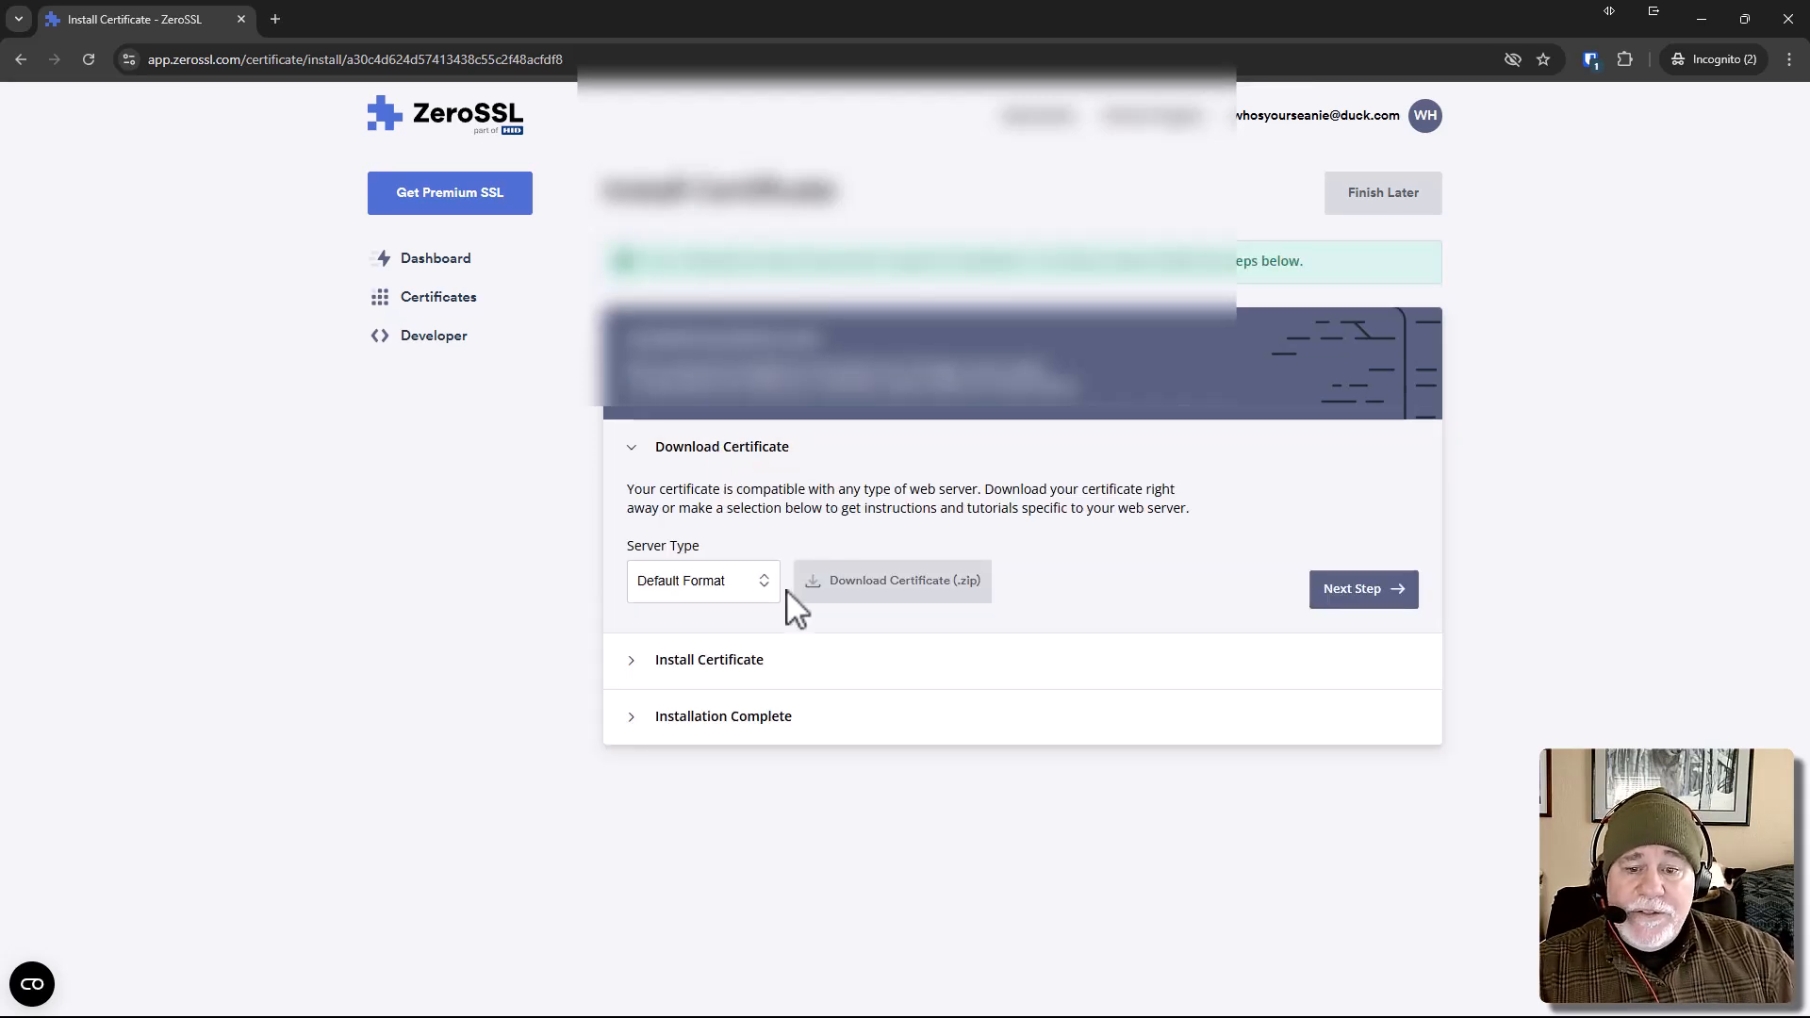
Download the certificate zip in Default Format and extract the mywebsite.com archive into the proposed folder.
{"action": "left_click", "coordinate": [889, 594]}
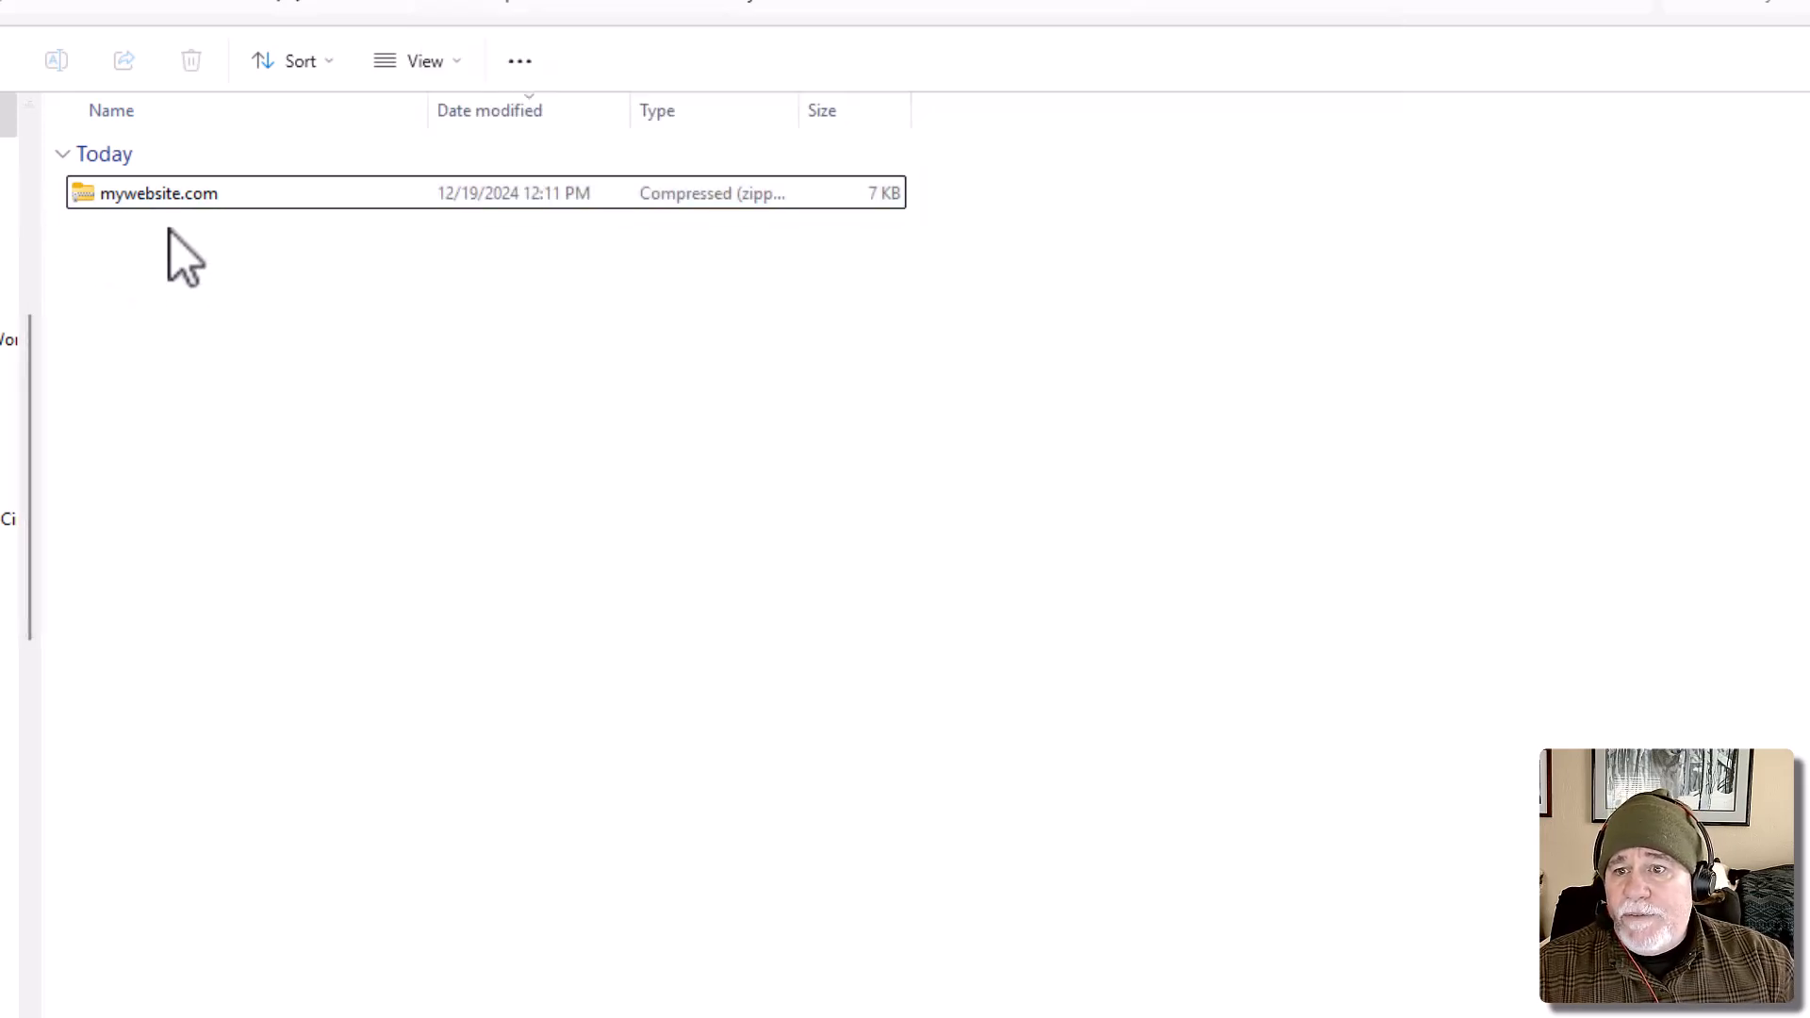
{"action": "right_click", "coordinate": [170, 195]}
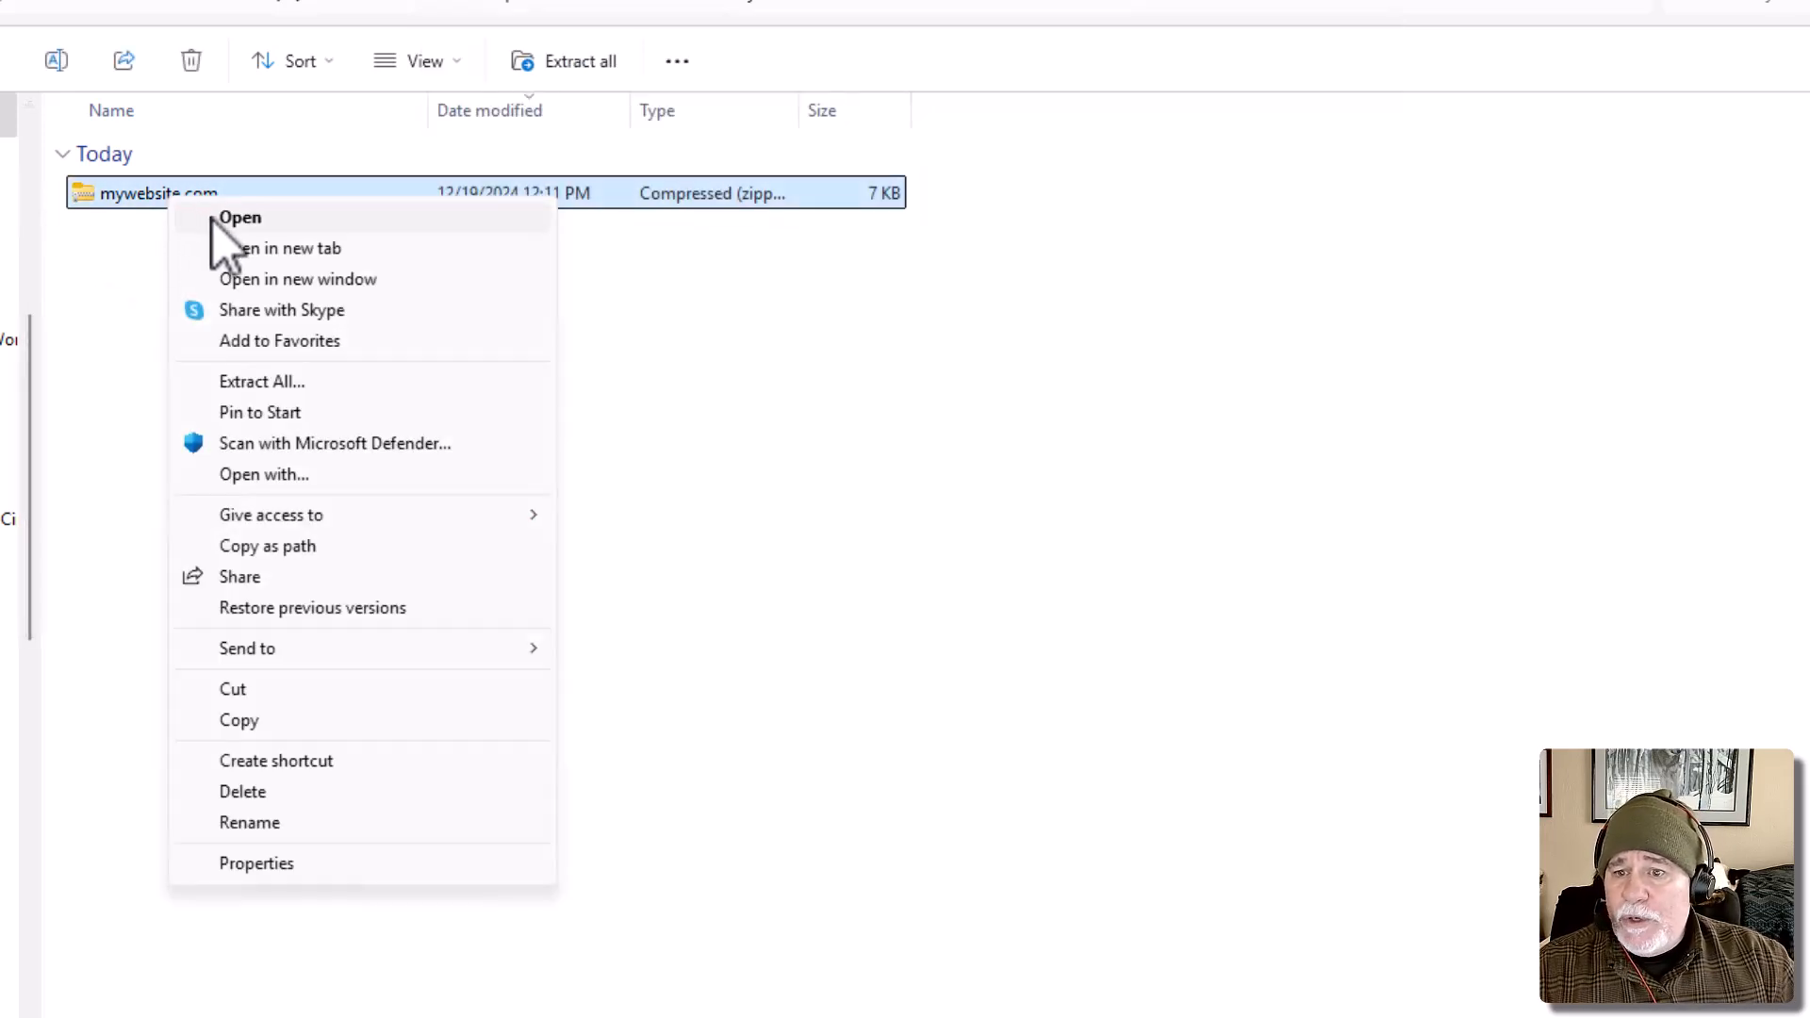
{"action": "left_click", "coordinate": [273, 381]}
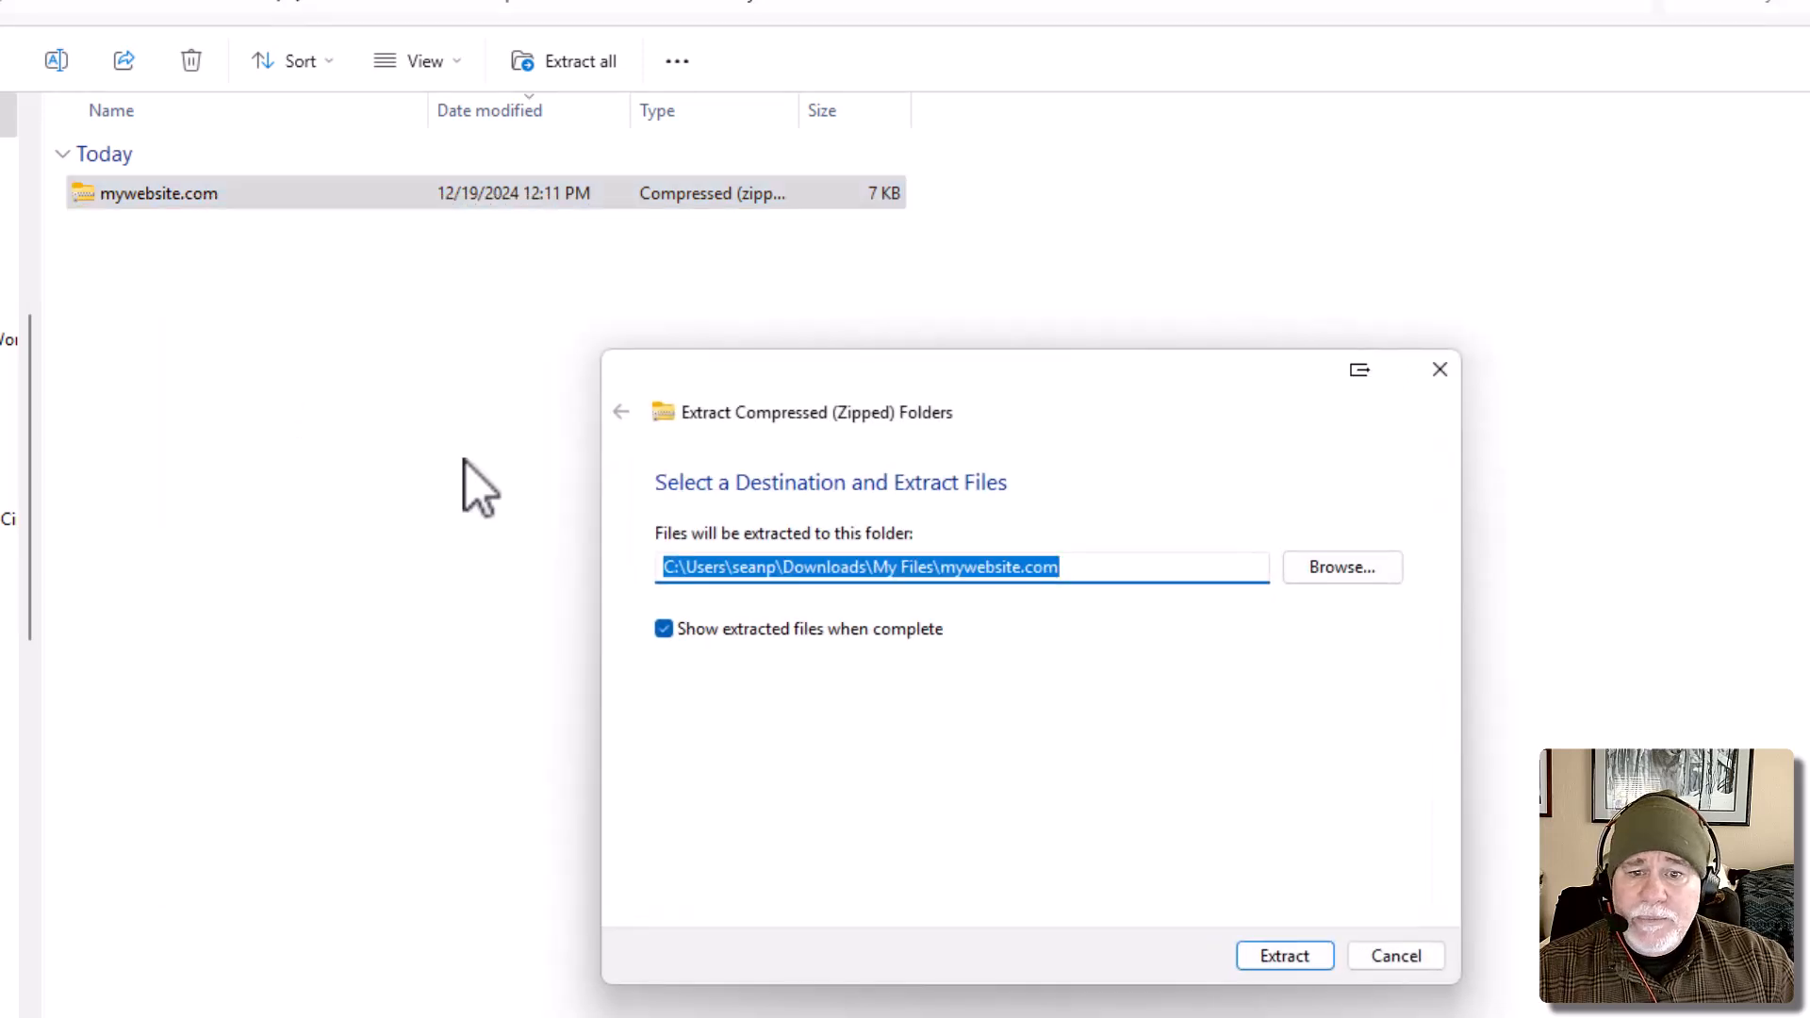
{"action": "left_click", "coordinate": [1287, 958]}
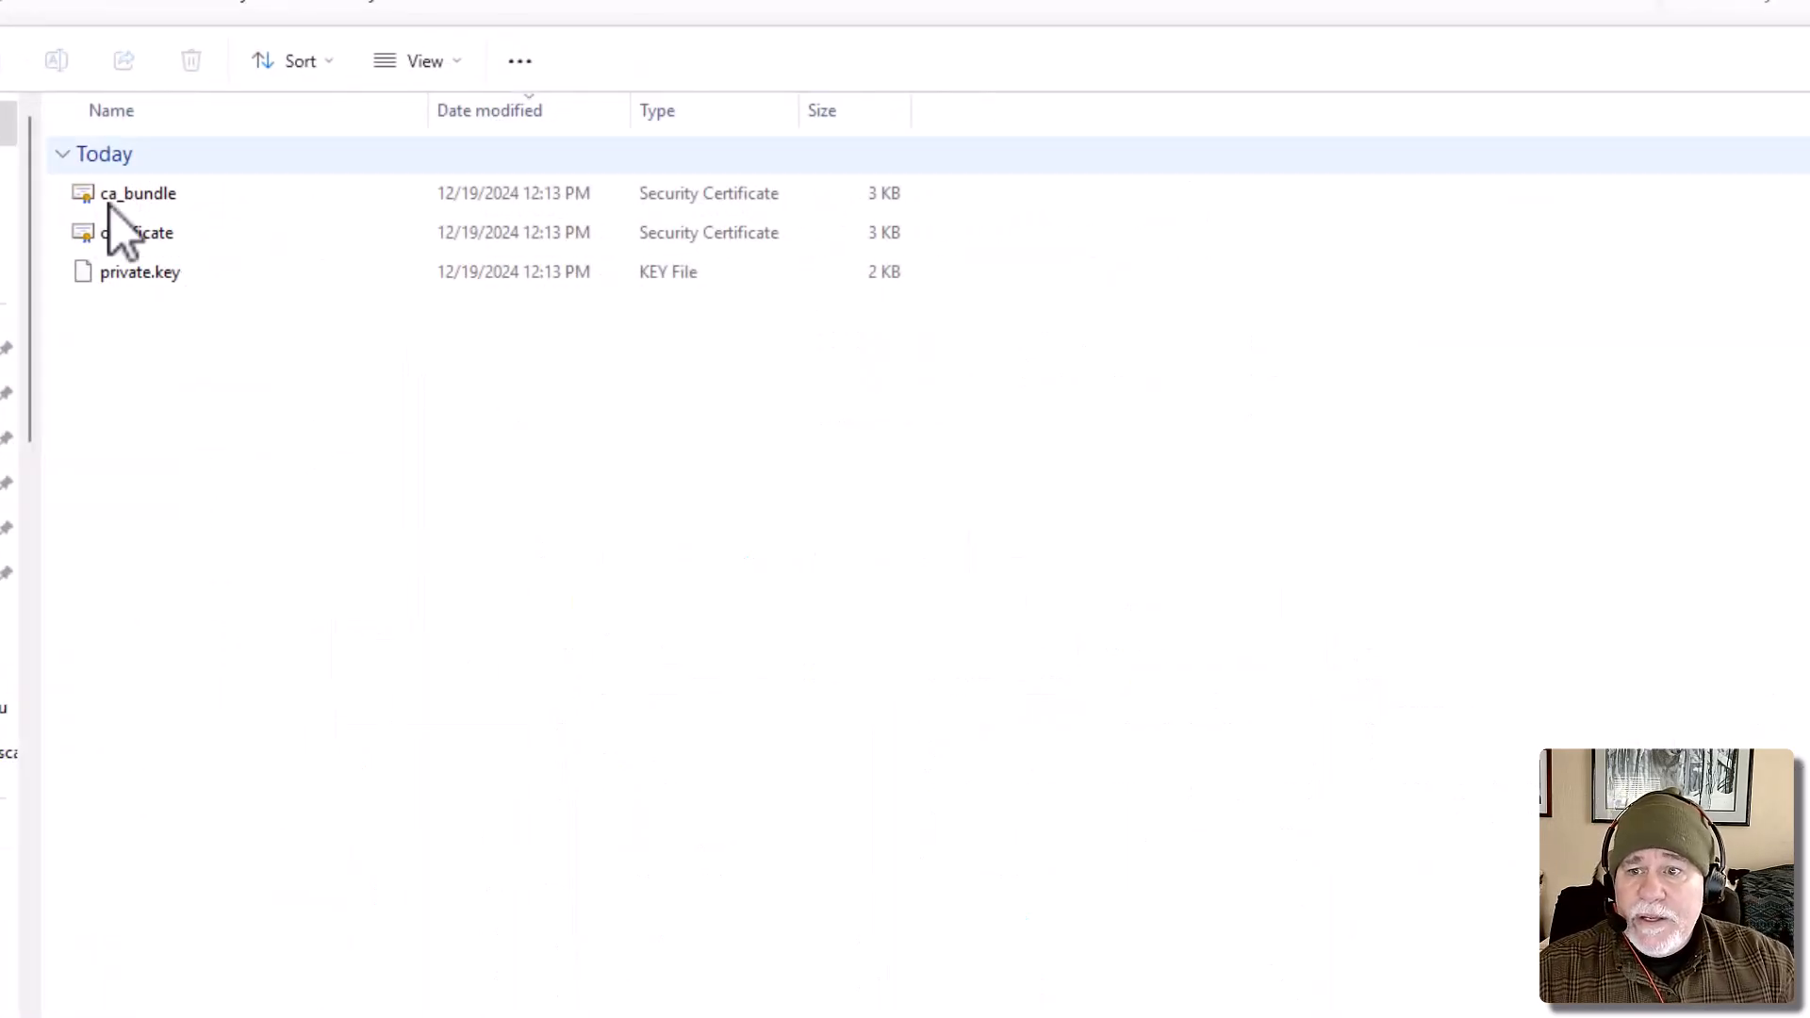
Open the extracted private.key file in Notepad and select the entire key text, including its BEGIN and END lines.
{"action": "left_click", "coordinate": [151, 281]}
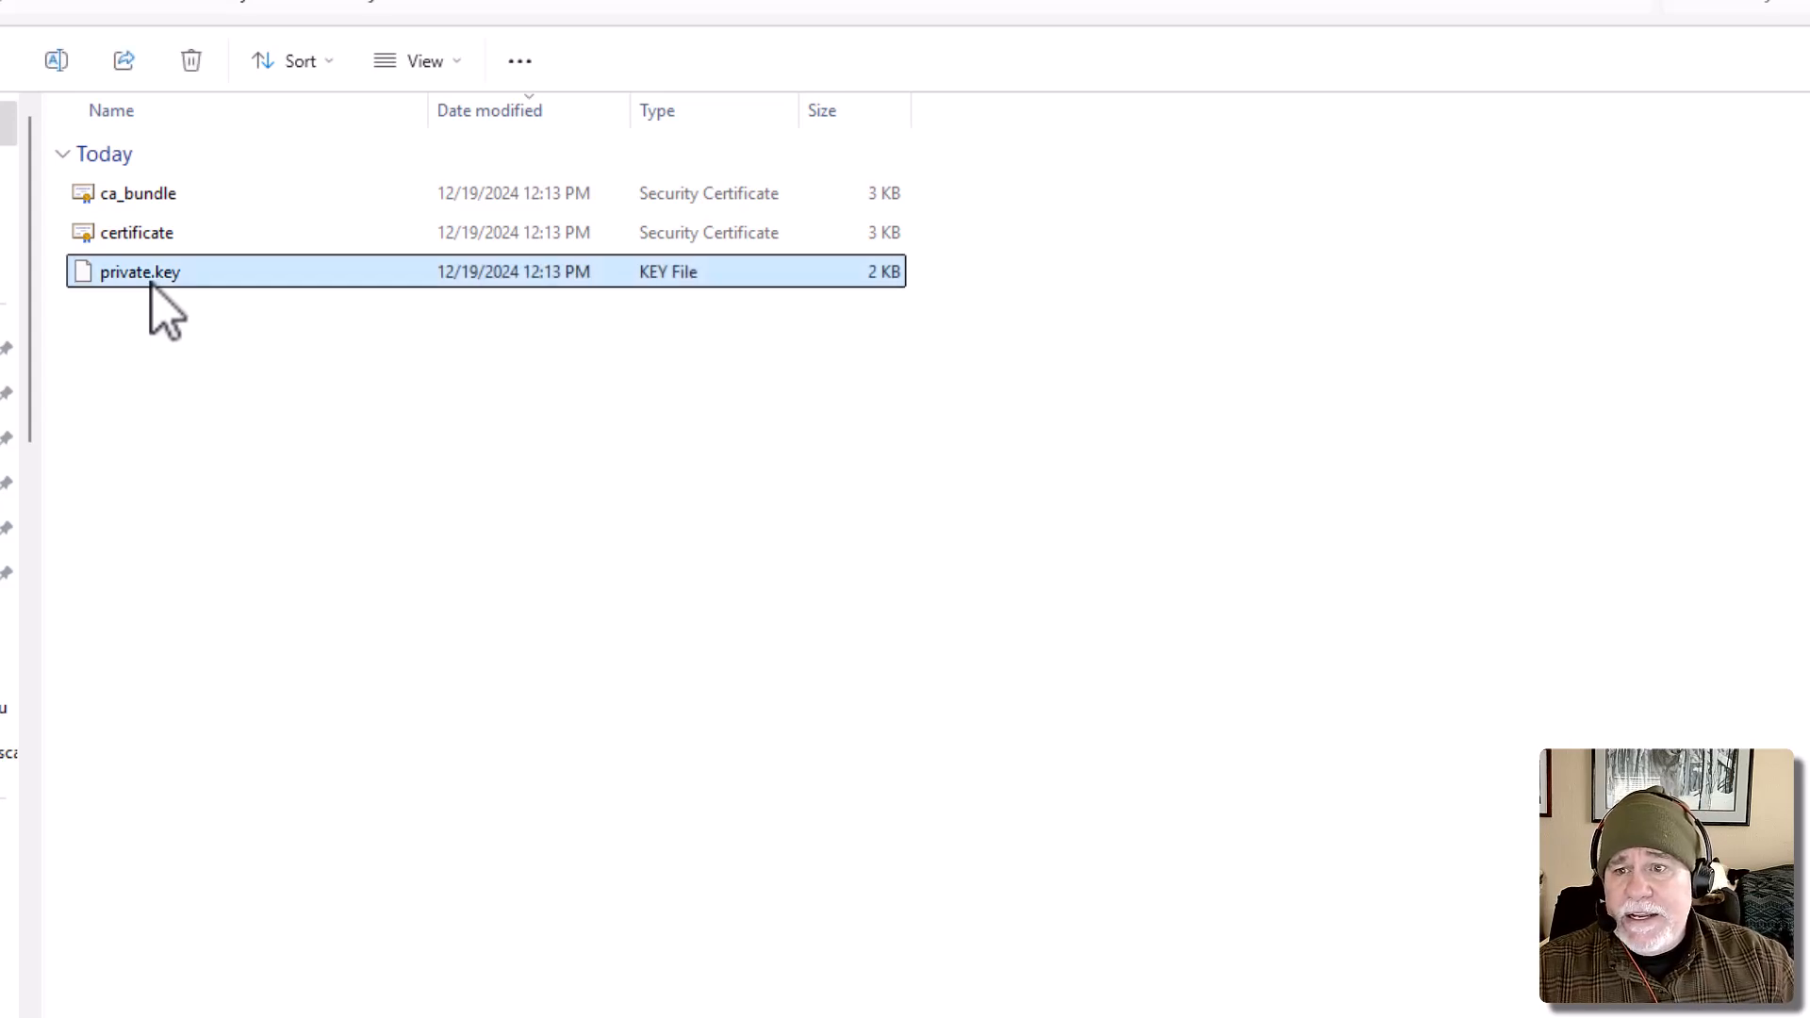
{"action": "right_click", "coordinate": [151, 283]}
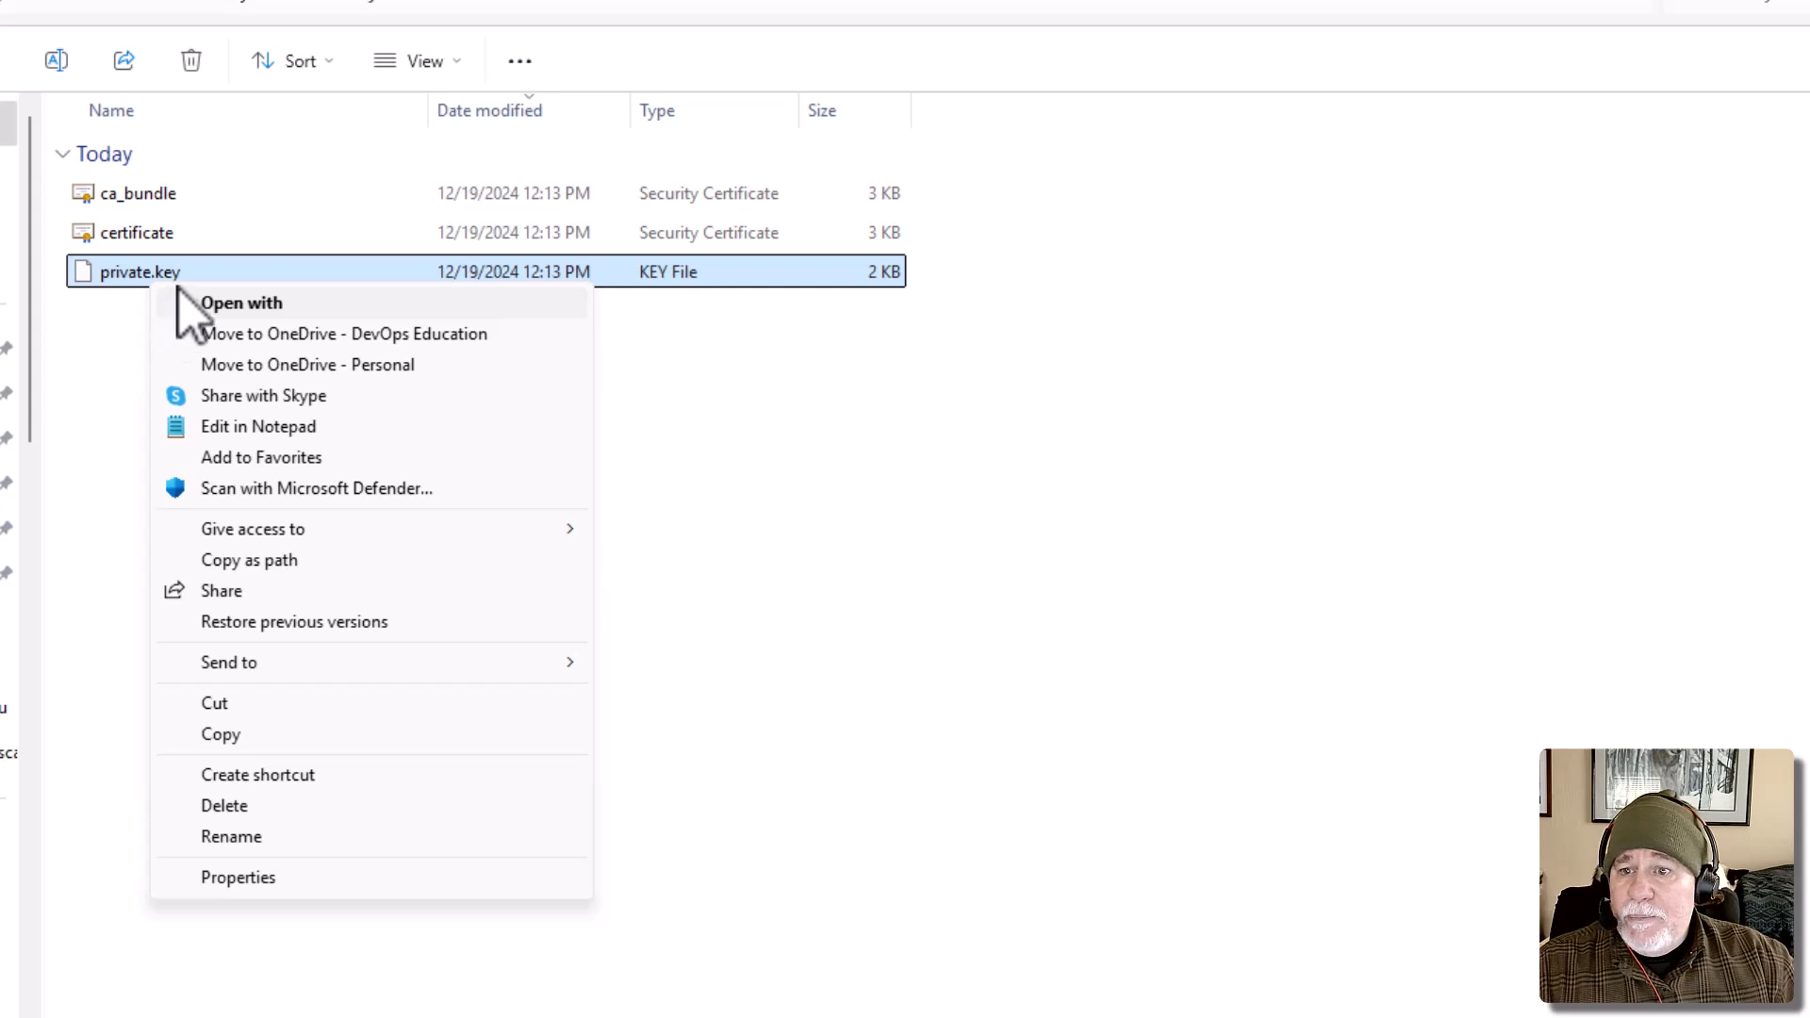
{"action": "left_click", "coordinate": [276, 429]}
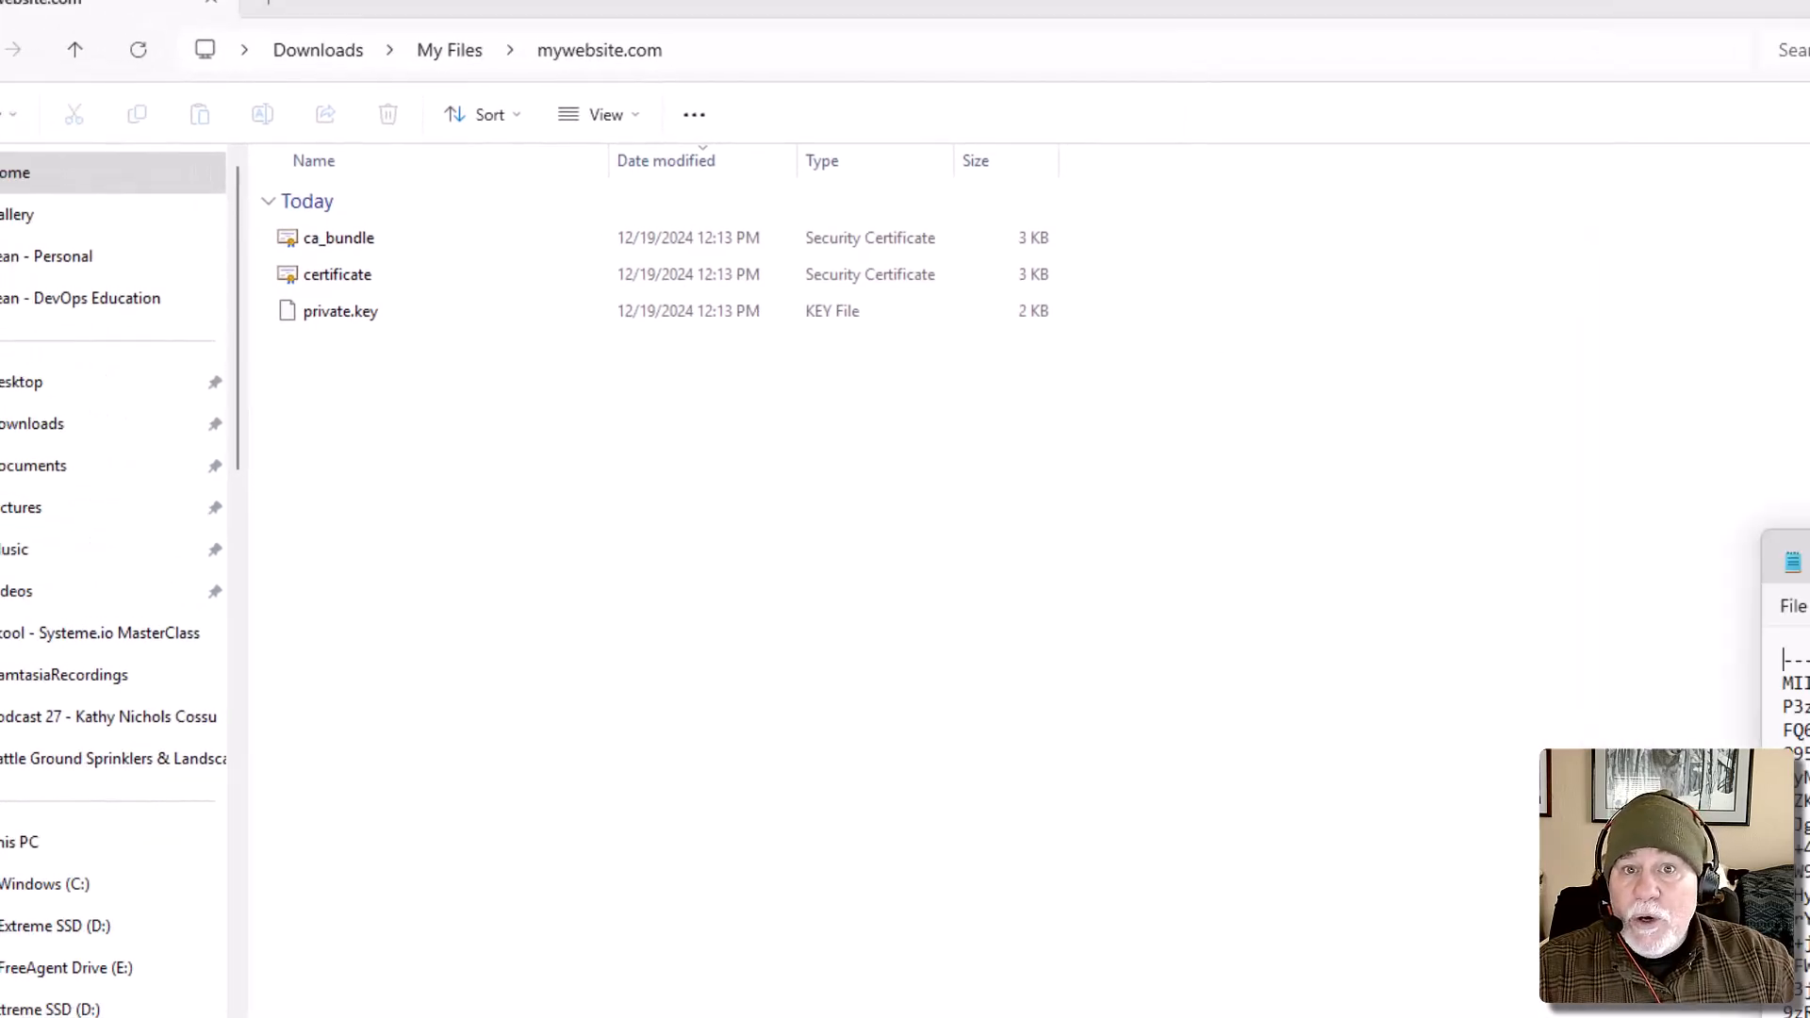
{"action": "left_click_drag", "start_coordinate": [1796, 563], "coordinate": [801, 8]}
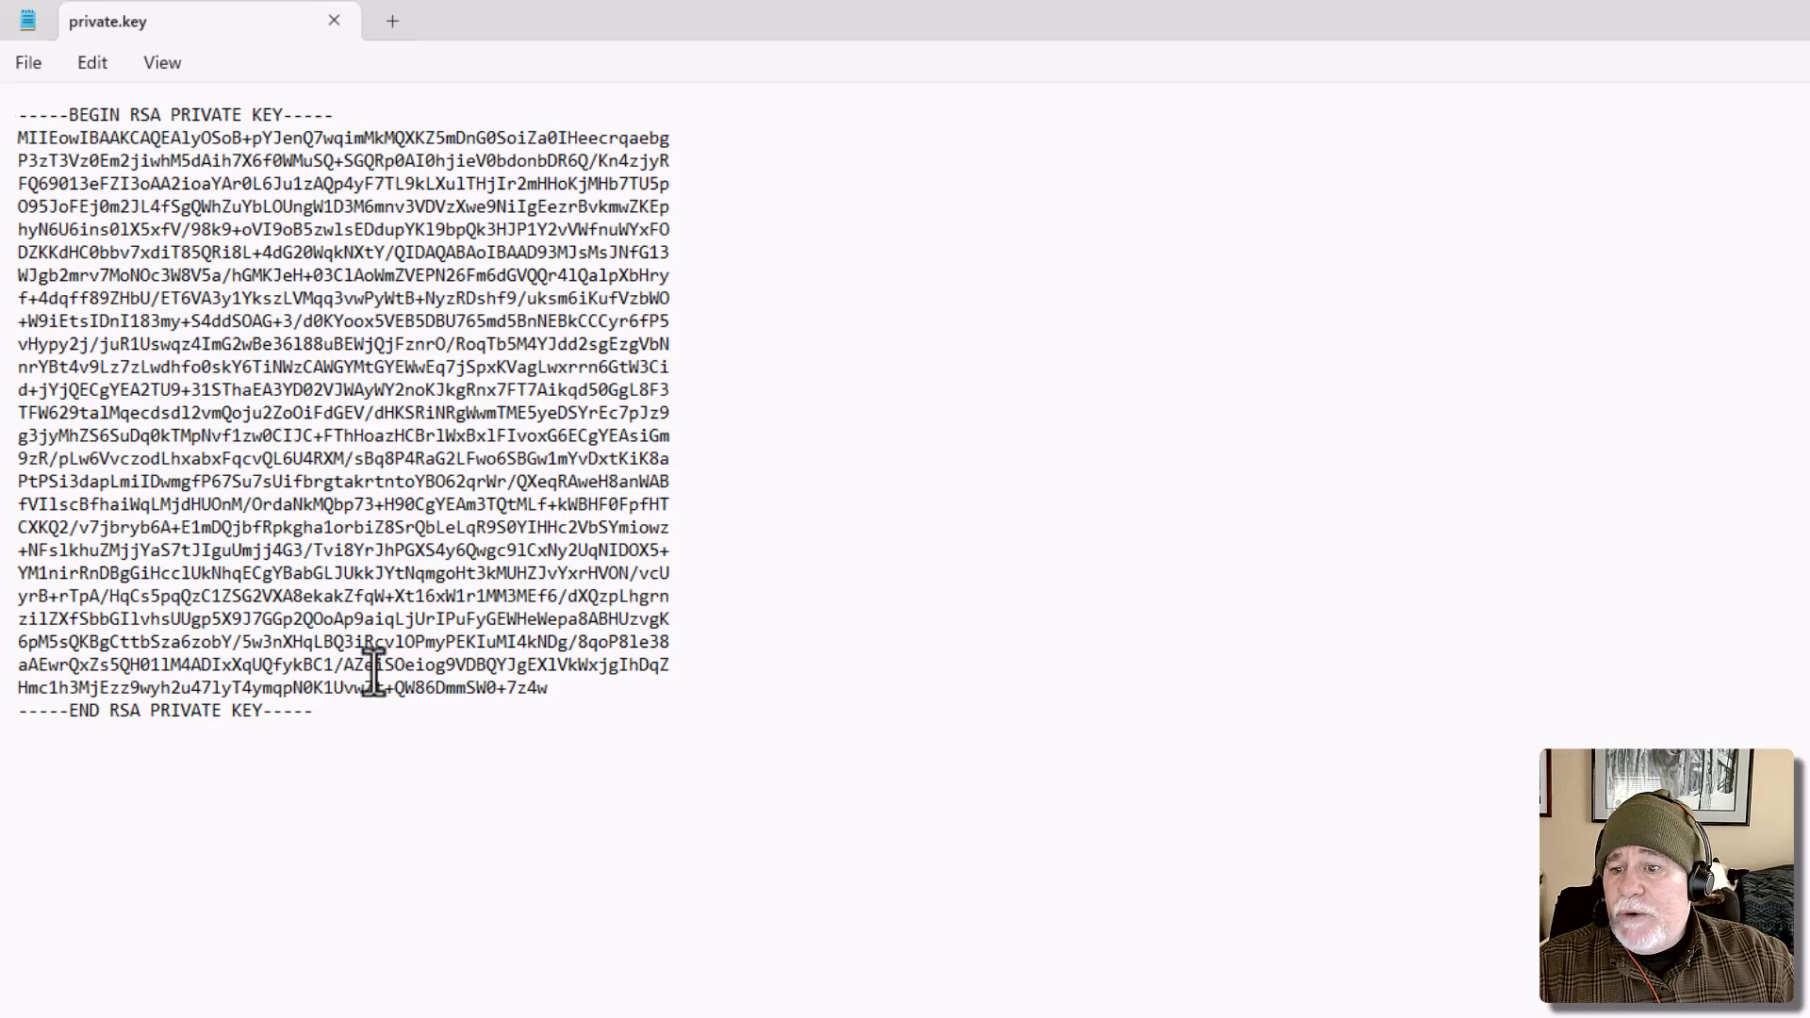
{"action": "left_click_drag", "start_coordinate": [319, 715], "coordinate": [14, 111]}
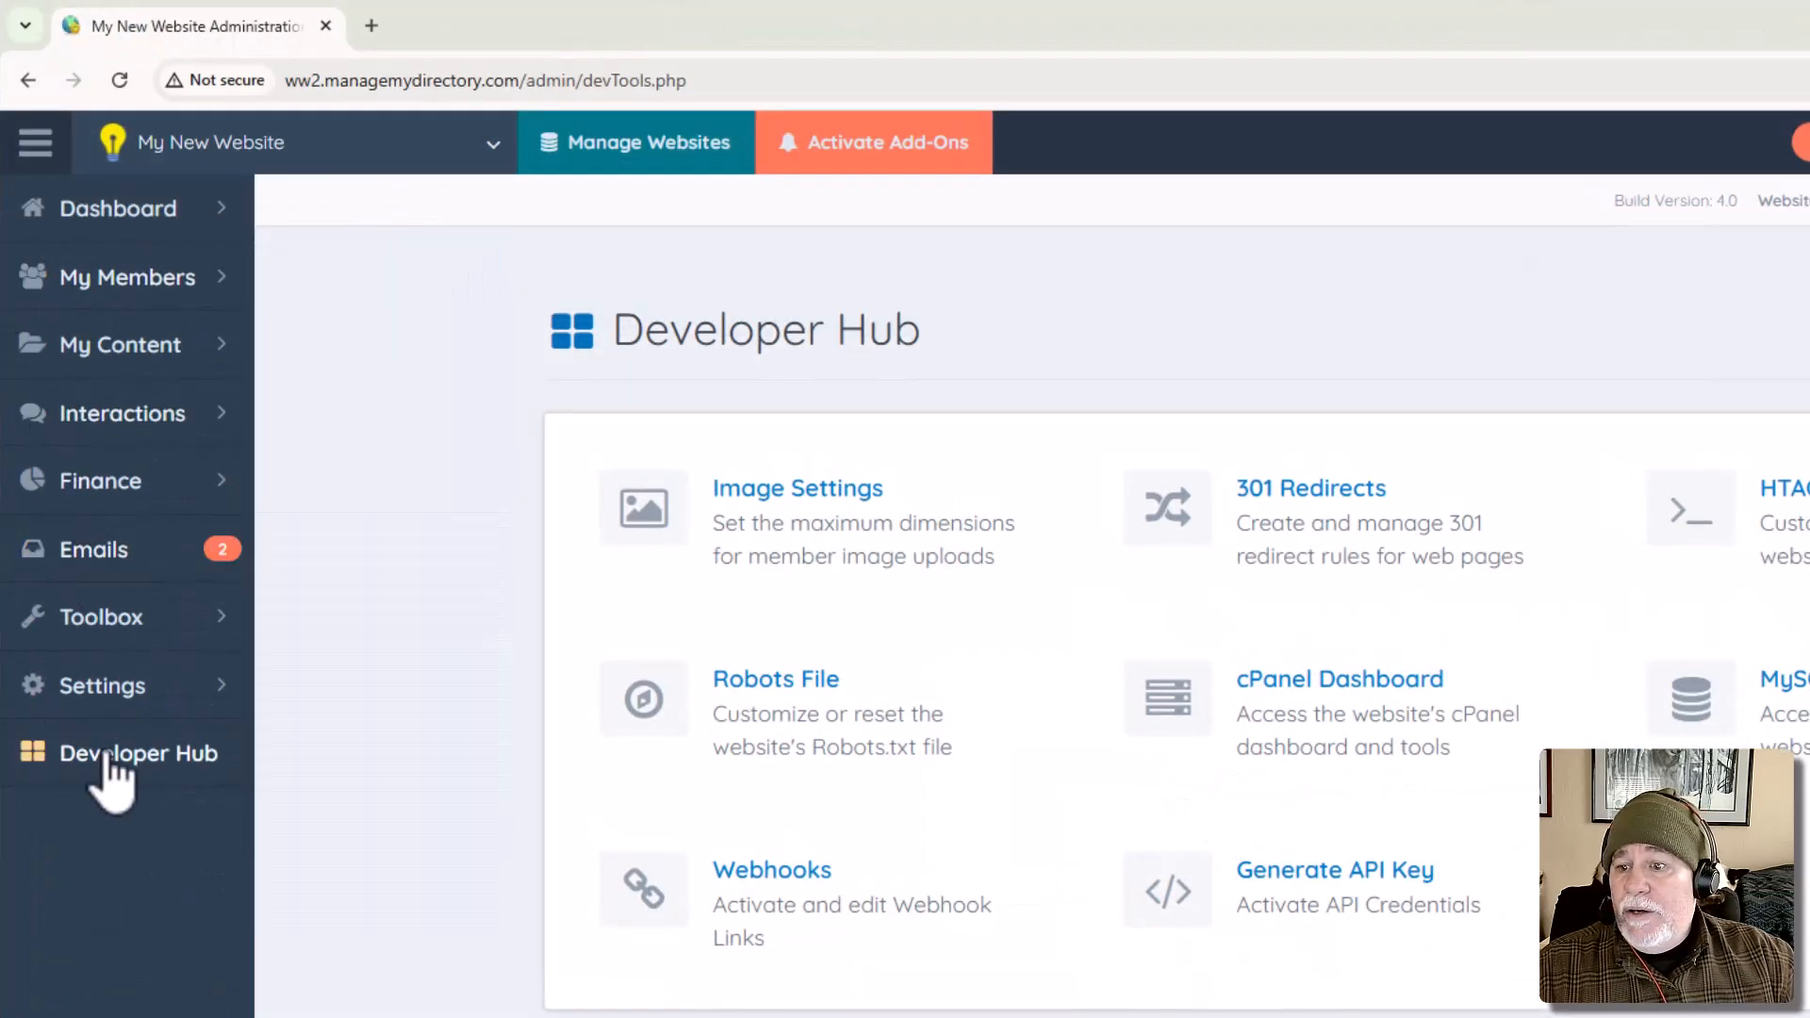
Open the cPanel Dashboard from the website administration's Developer Hub, search the tools for "ssl", and open SSL/TLS.
{"action": "left_click", "coordinate": [1328, 740]}
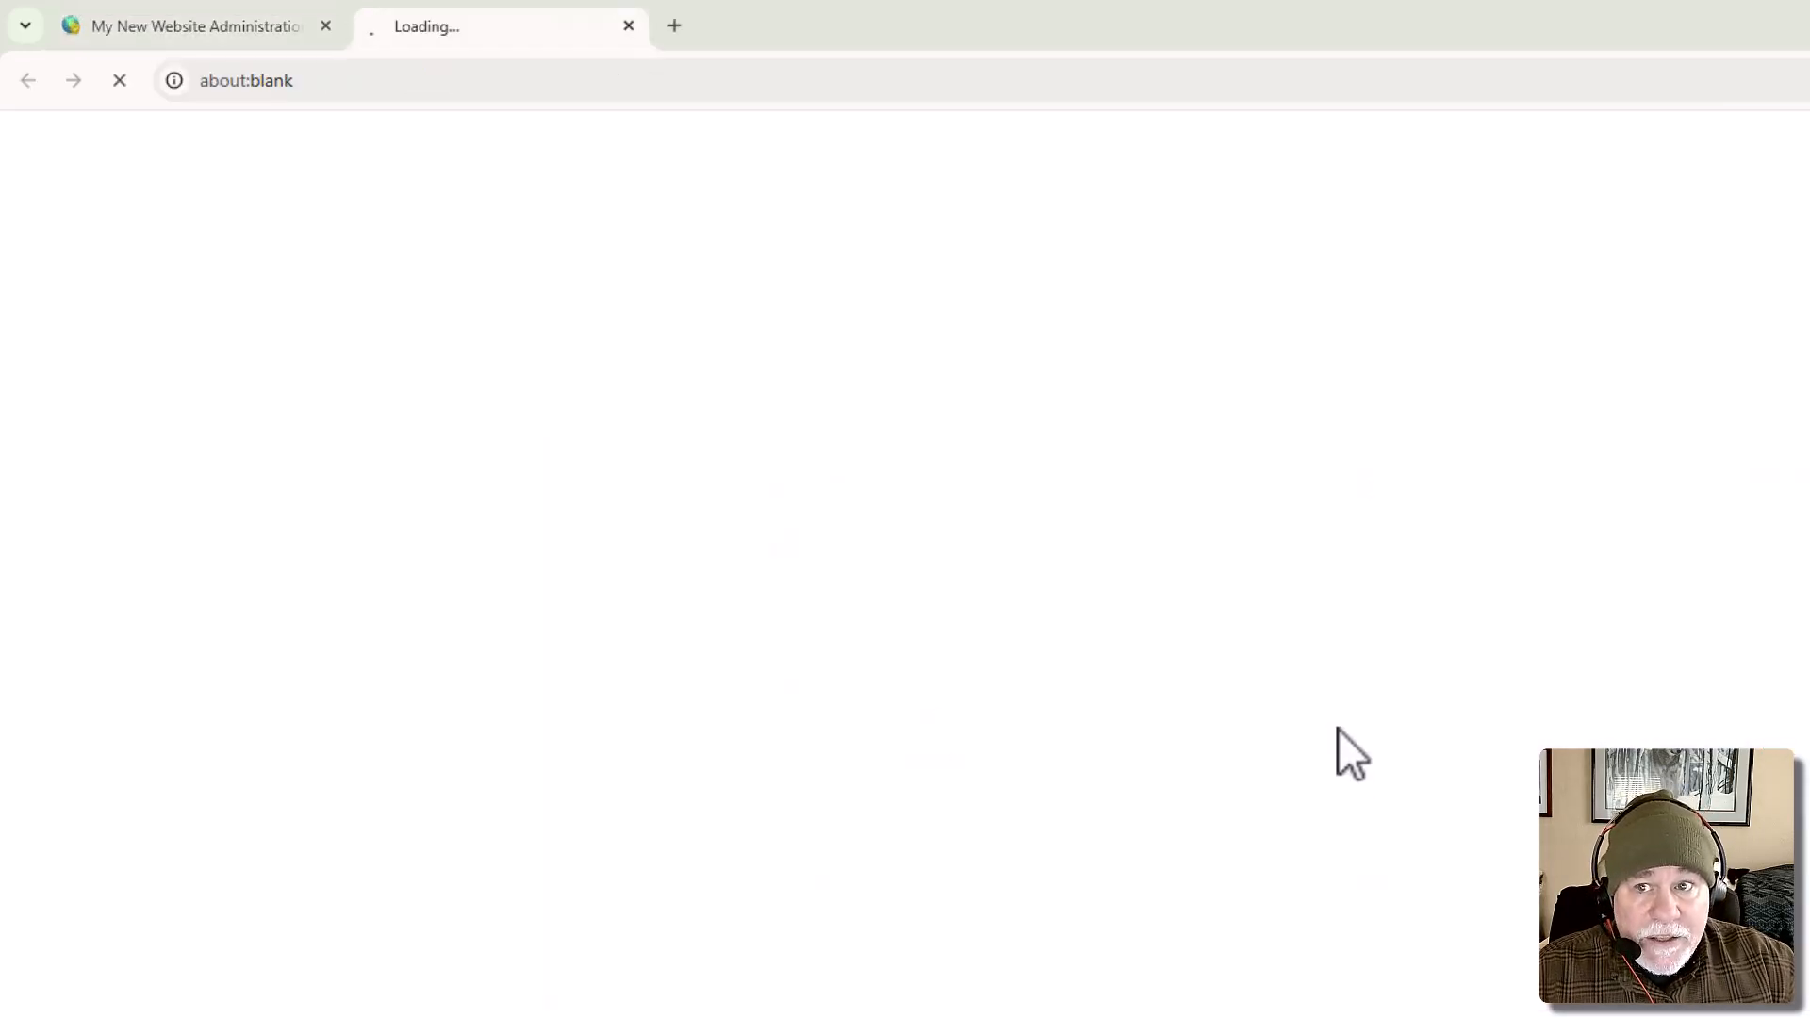
{"action": "scroll", "coordinate": [1480, 683], "scroll_direction": "down", "scroll_amount": 1}
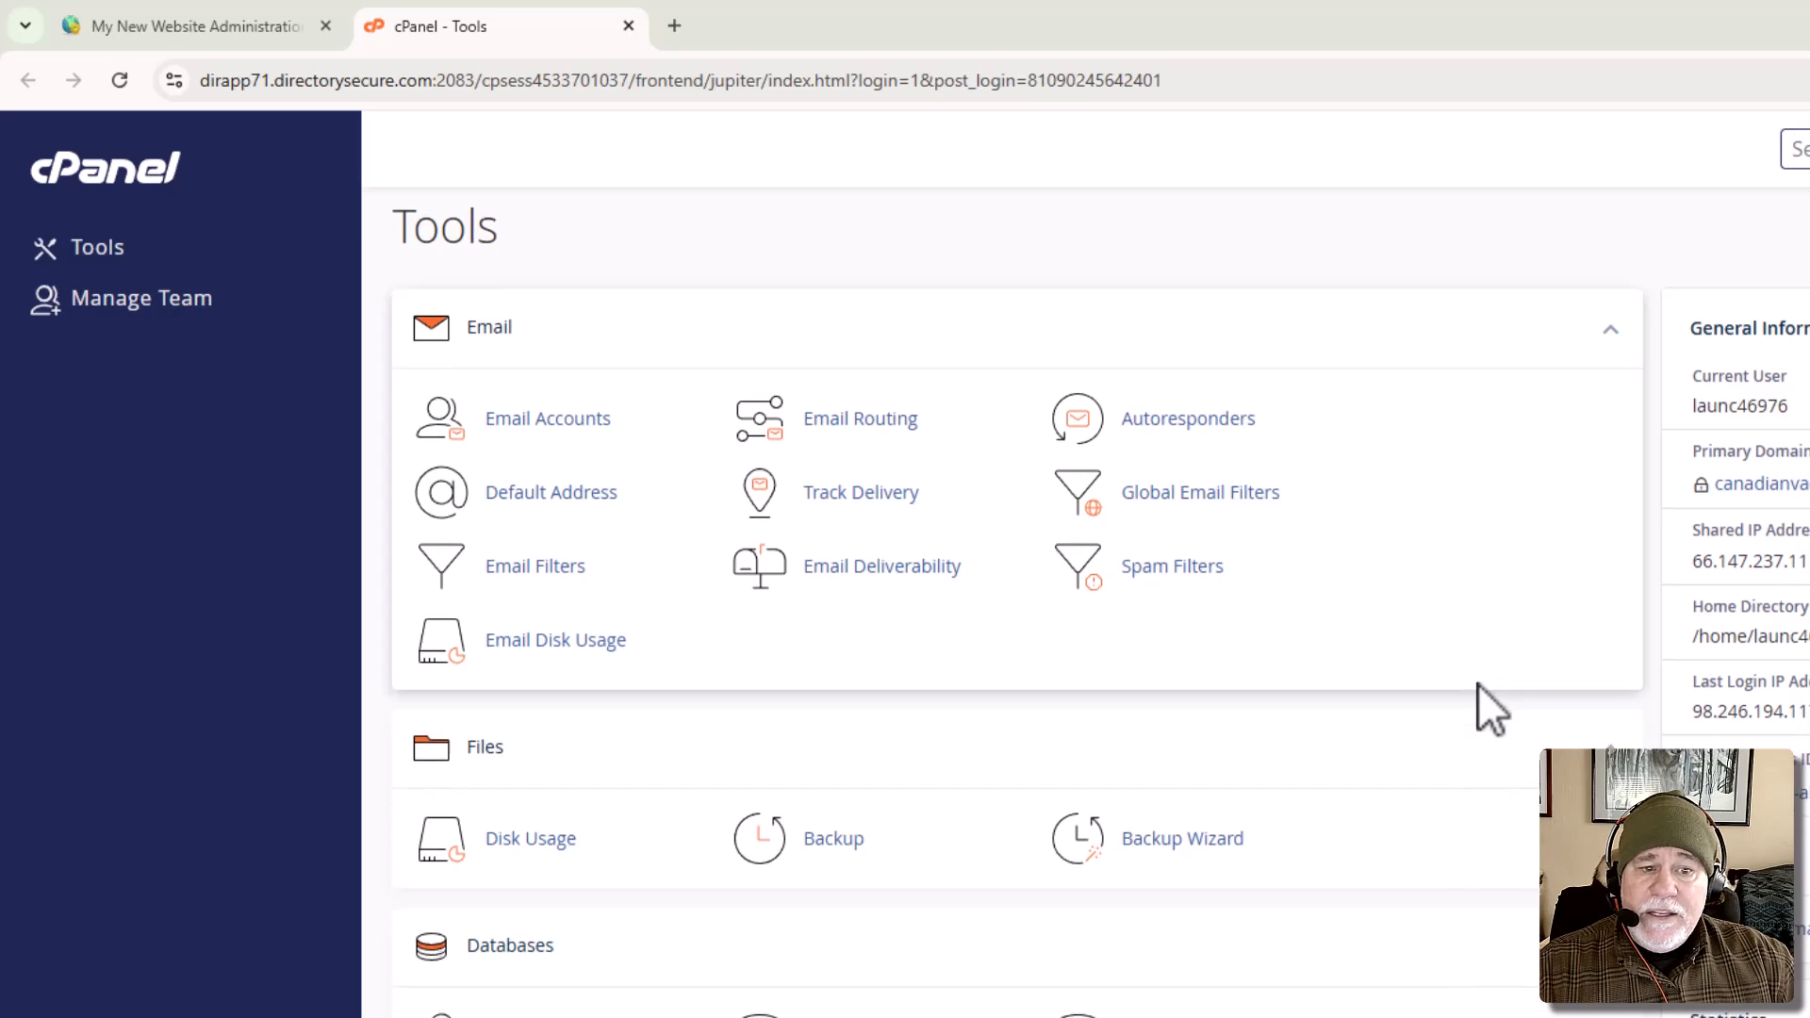
{"action": "scroll", "coordinate": [1379, 560], "scroll_direction": "down", "scroll_amount": 1}
{"action": "scroll", "coordinate": [1378, 560], "scroll_direction": "down", "scroll_amount": 5}
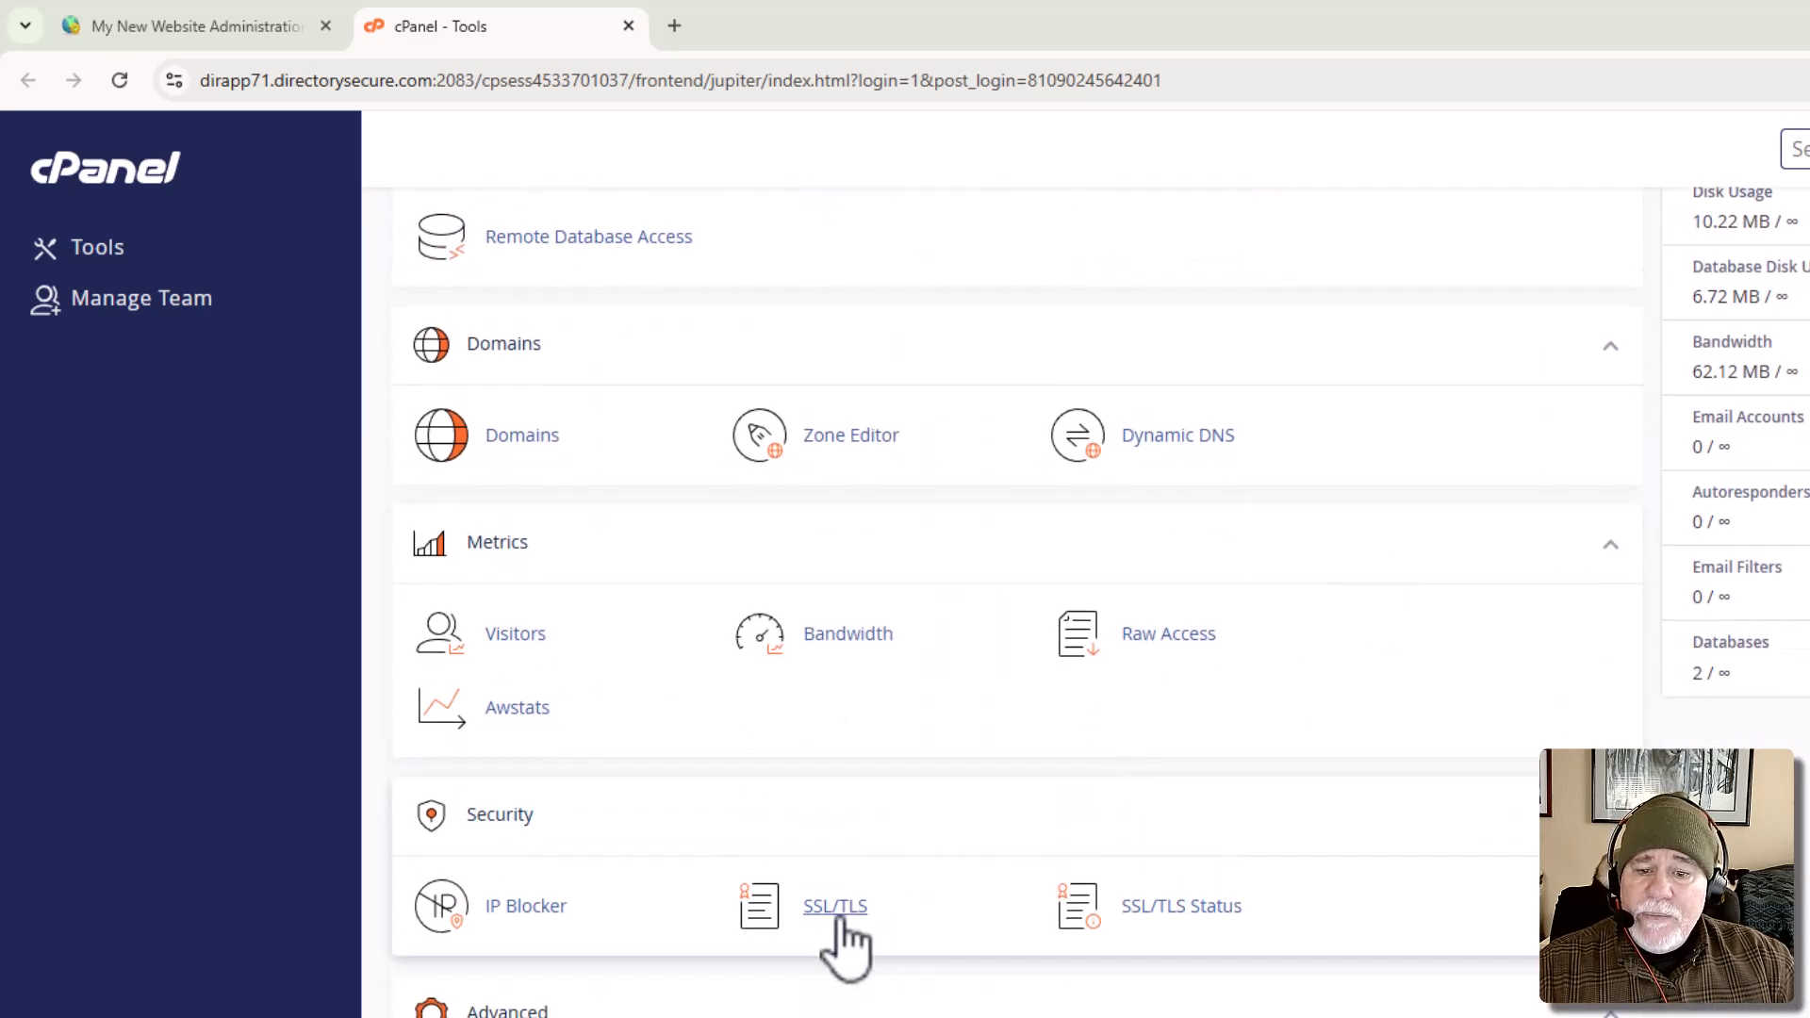
{"action": "scroll", "coordinate": [839, 919], "scroll_direction": "up", "scroll_amount": 6}
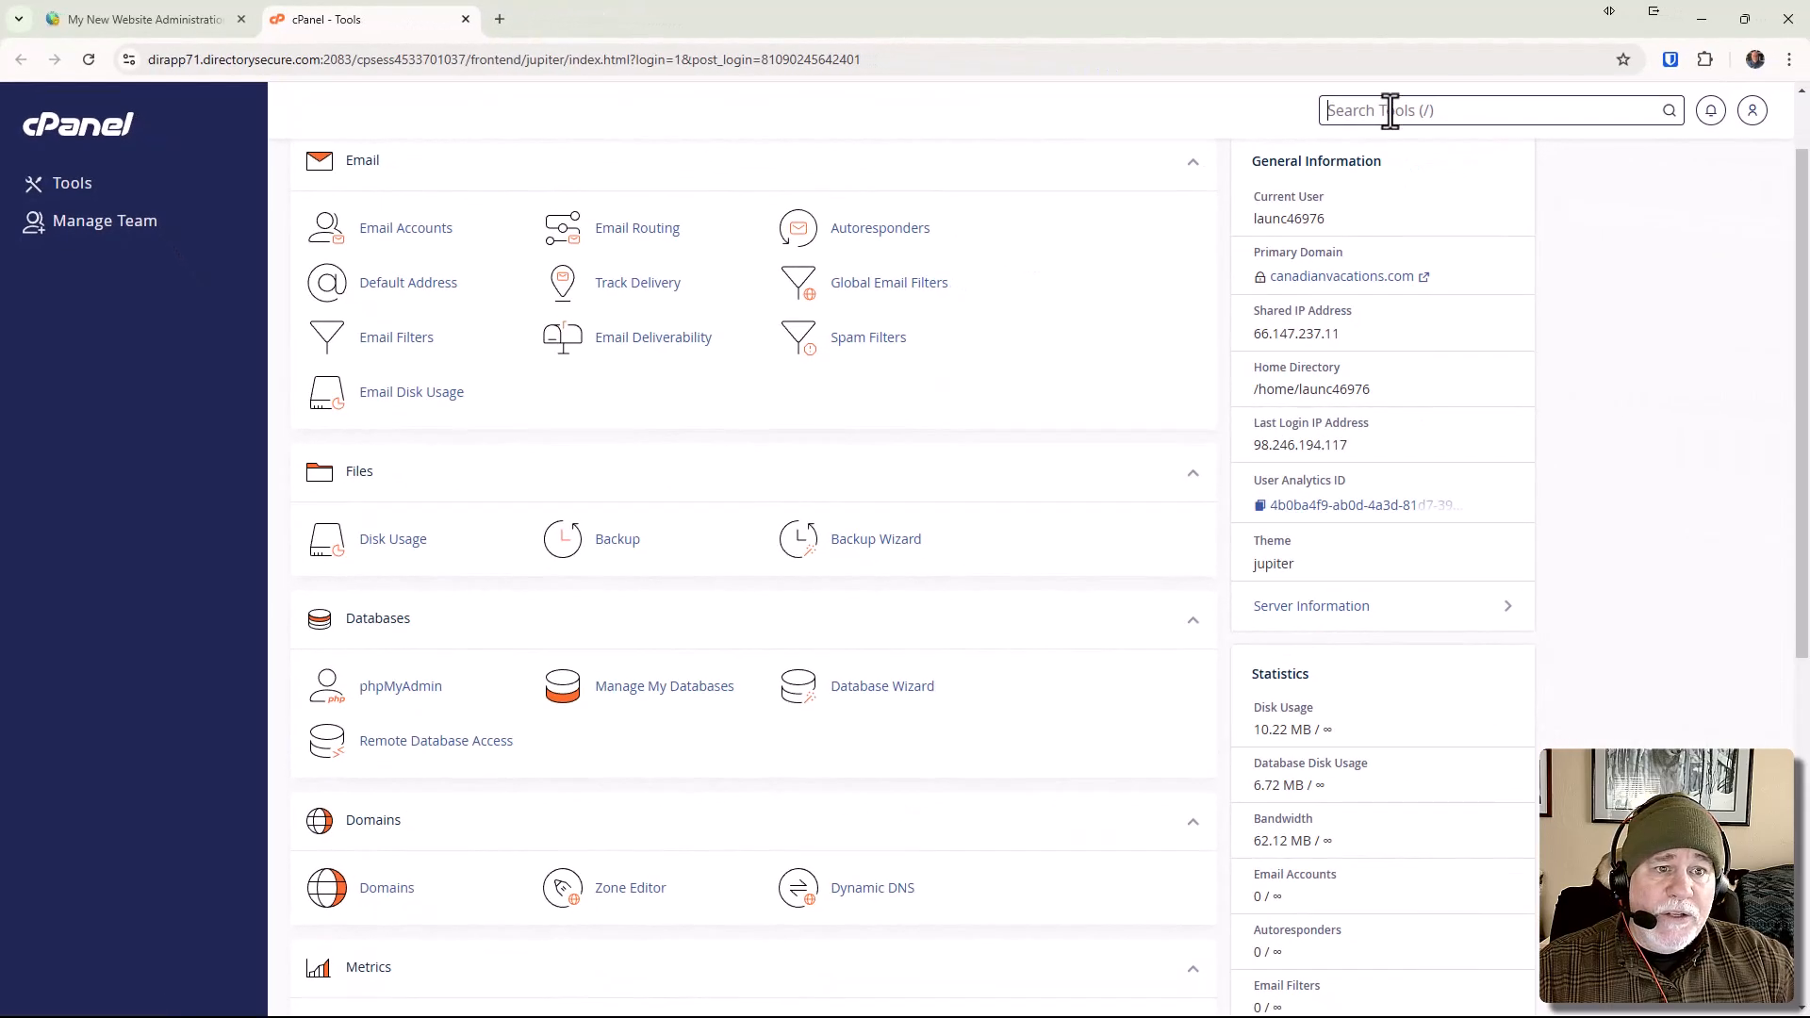
{"action": "type", "text": "ssl"}
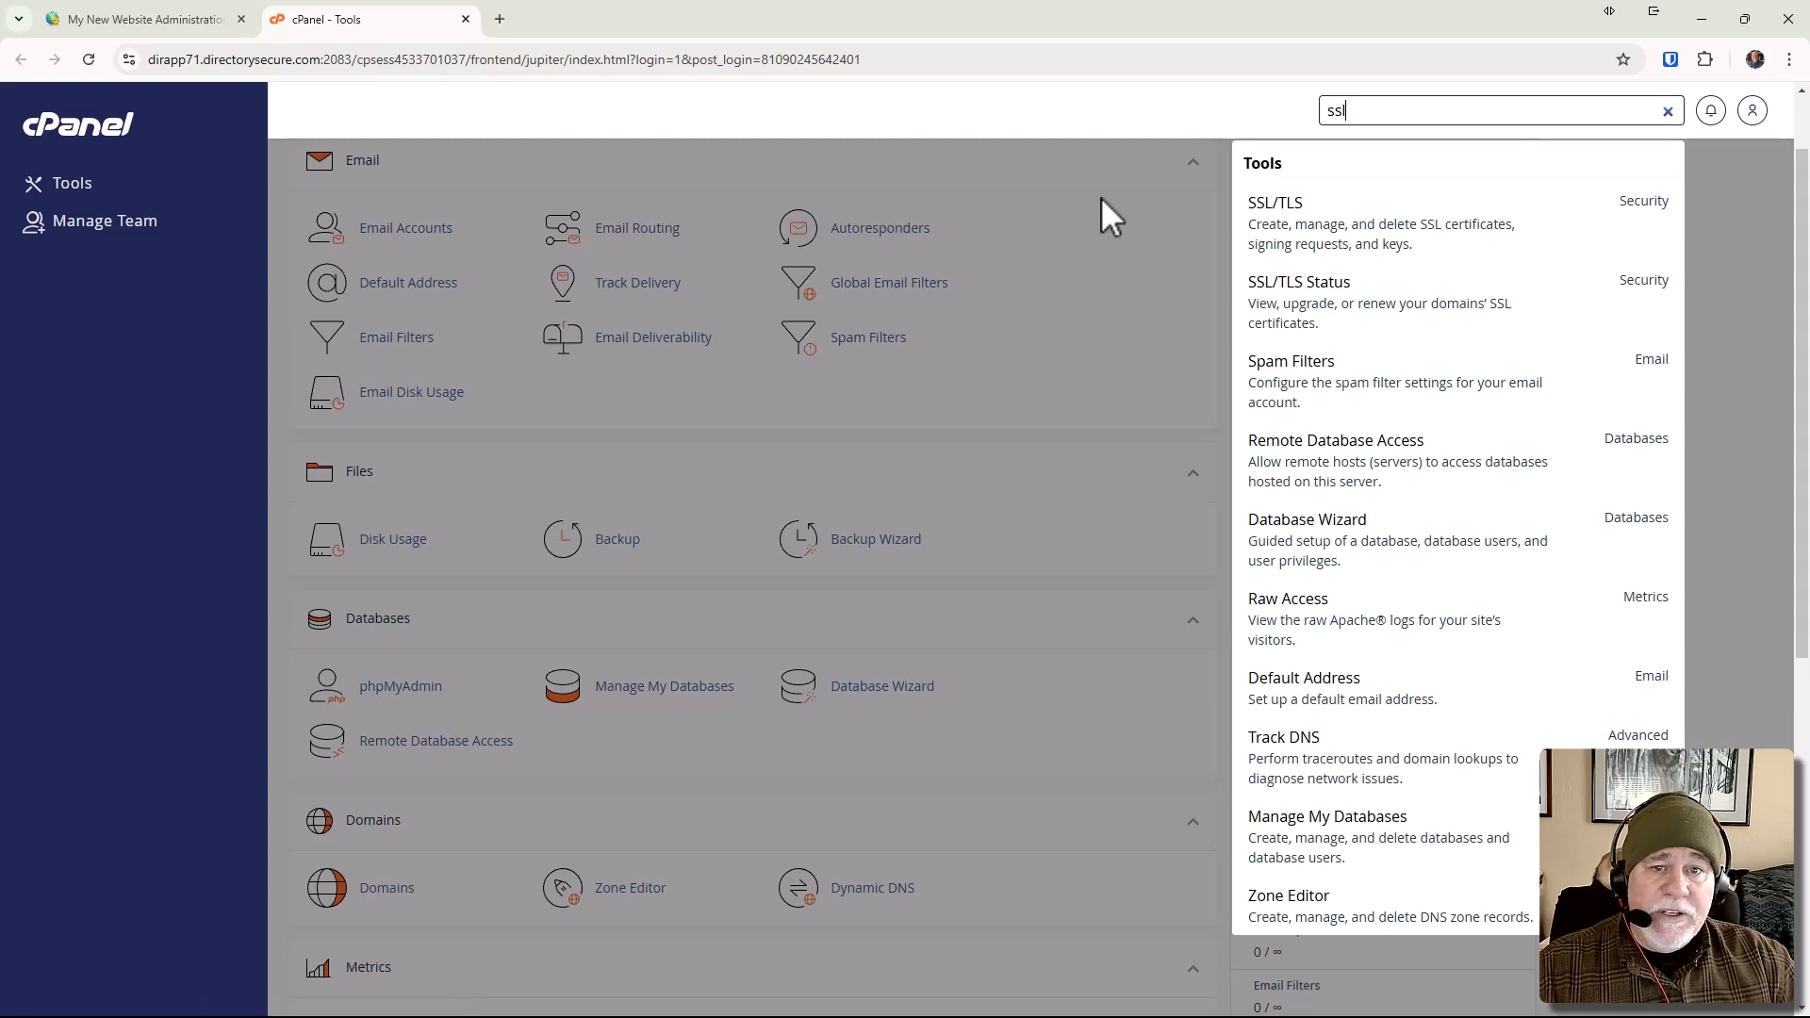
{"action": "left_click", "coordinate": [1317, 227]}
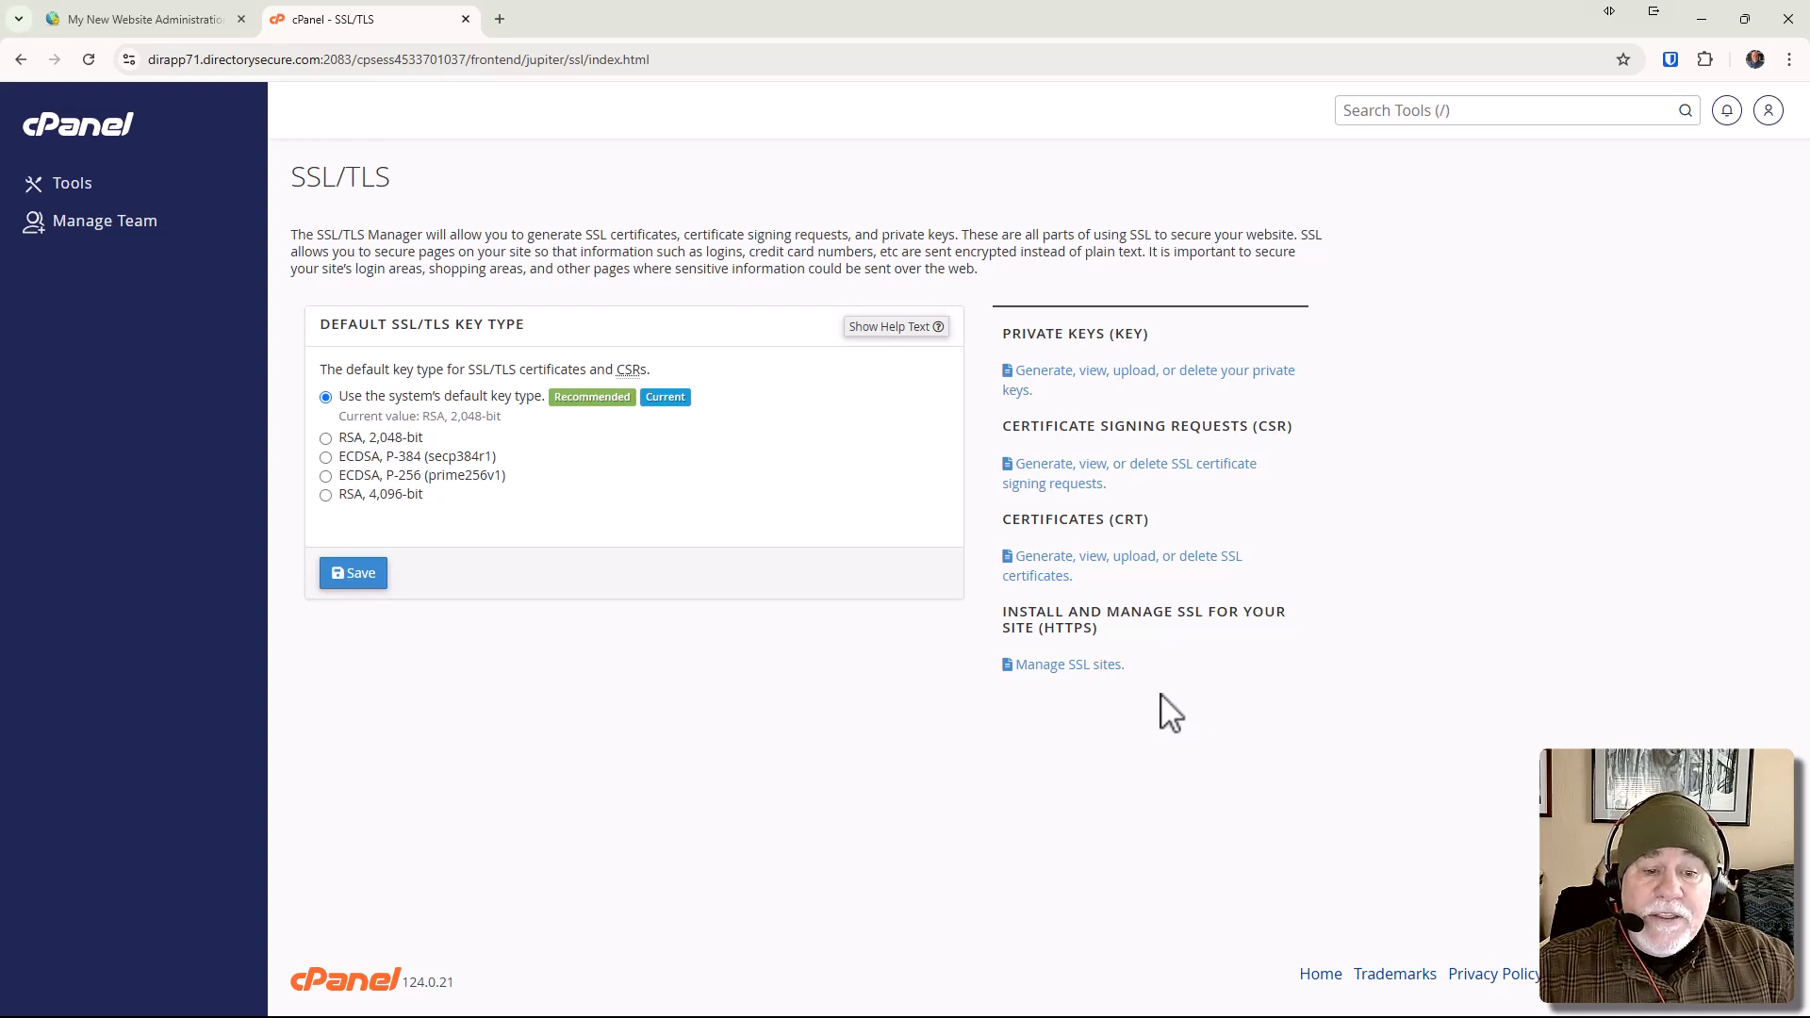
Open the management page for SSL sites and select canadianvacations.com as the domain for the certificate installation.
{"action": "left_click", "coordinate": [1096, 671]}
{"action": "scroll", "coordinate": [1066, 678], "scroll_direction": "down", "scroll_amount": 3}
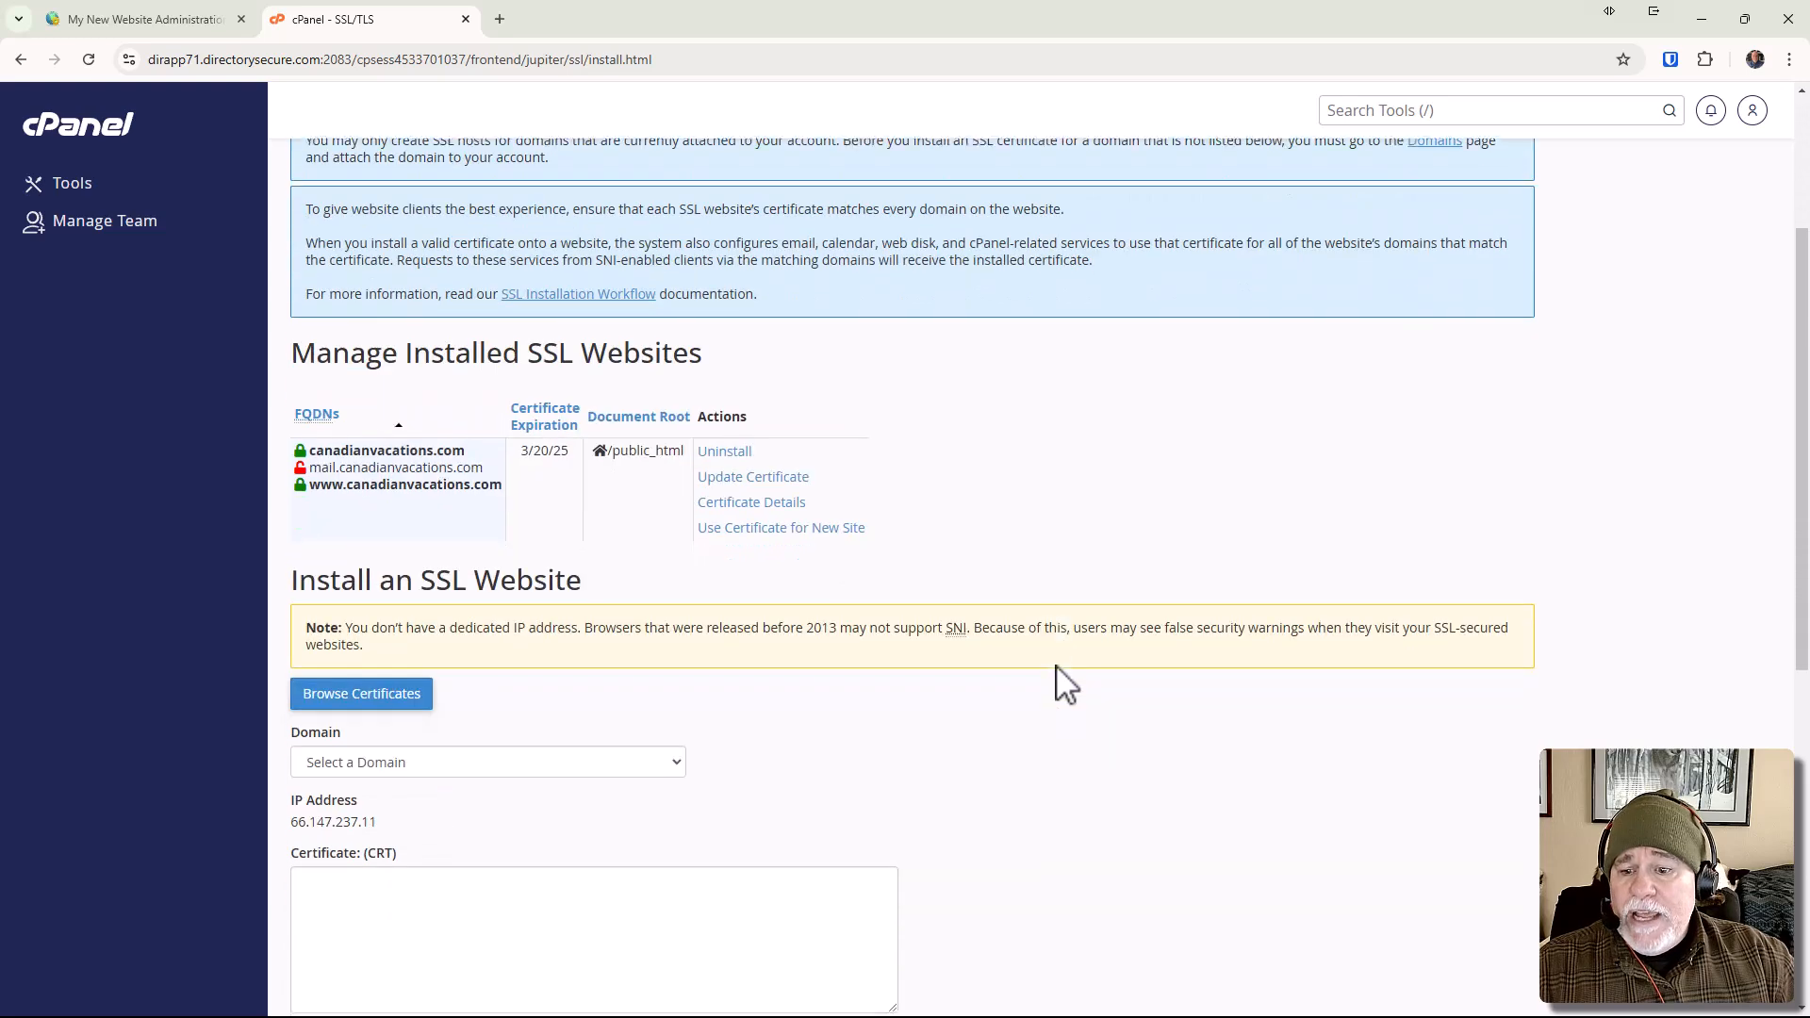
{"action": "scroll", "coordinate": [1066, 679], "scroll_direction": "down", "scroll_amount": 4}
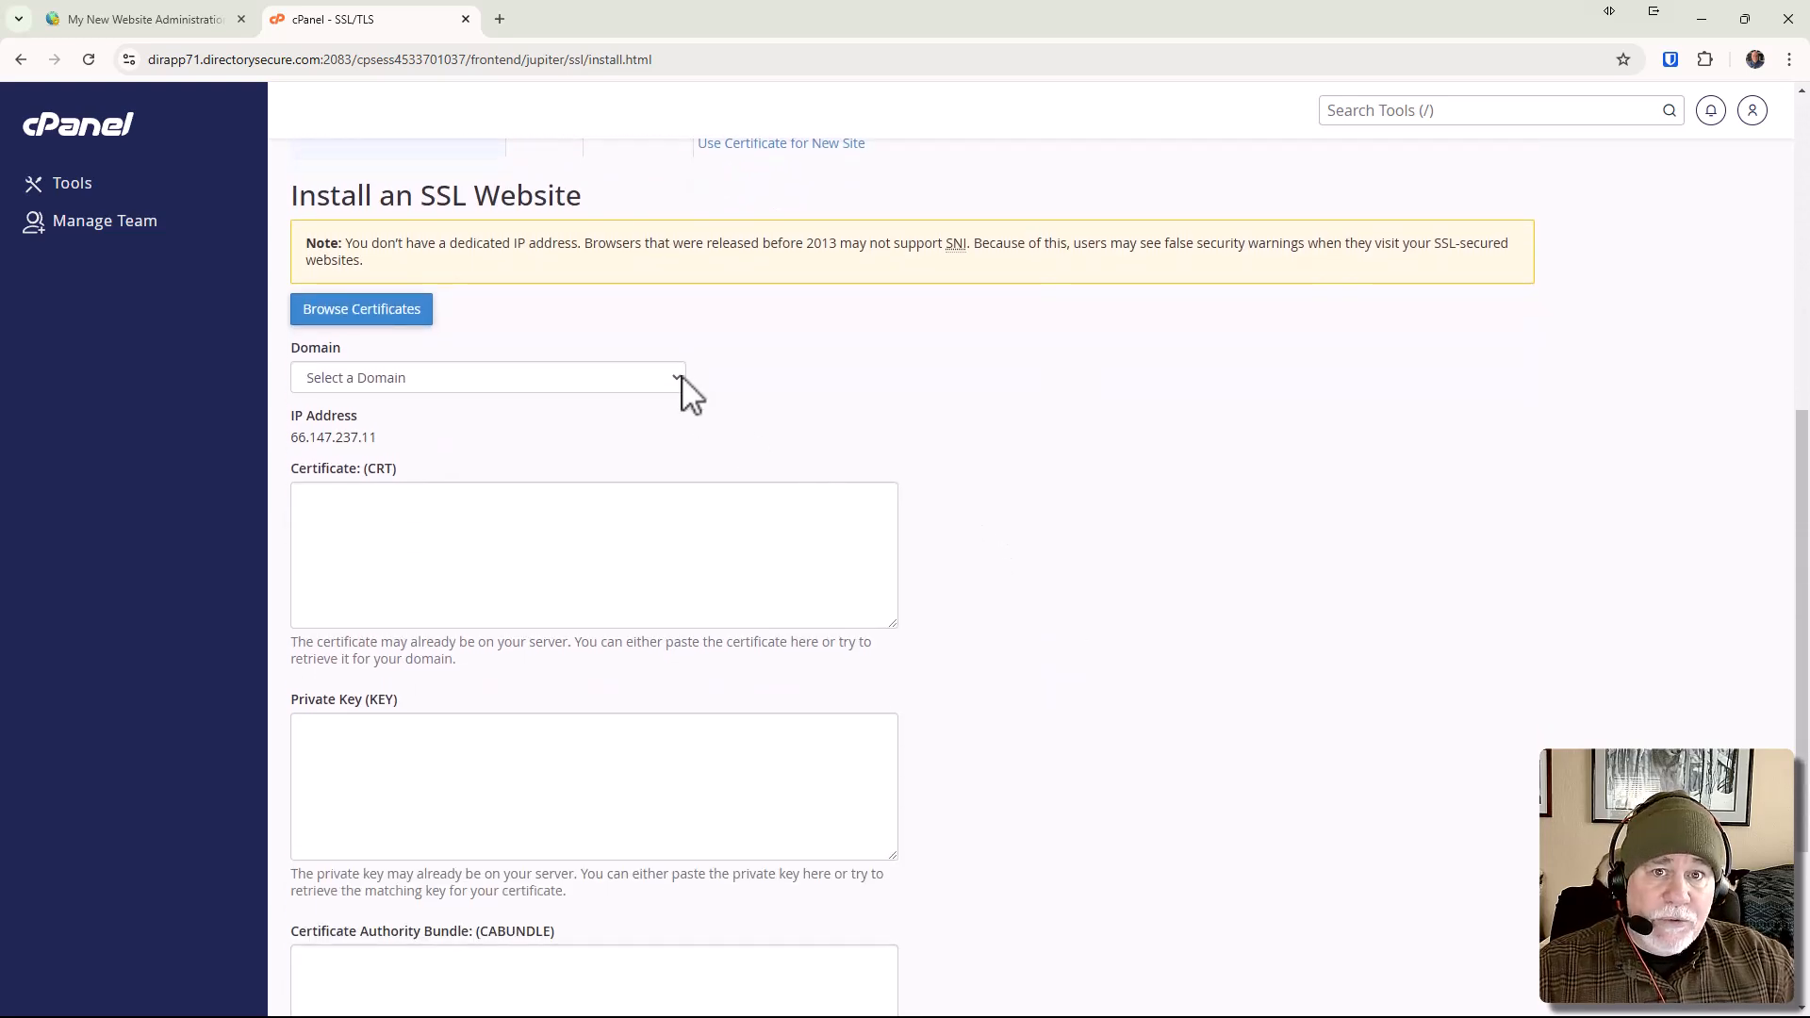
{"action": "left_click", "coordinate": [682, 379]}
{"action": "left_click", "coordinate": [658, 434]}
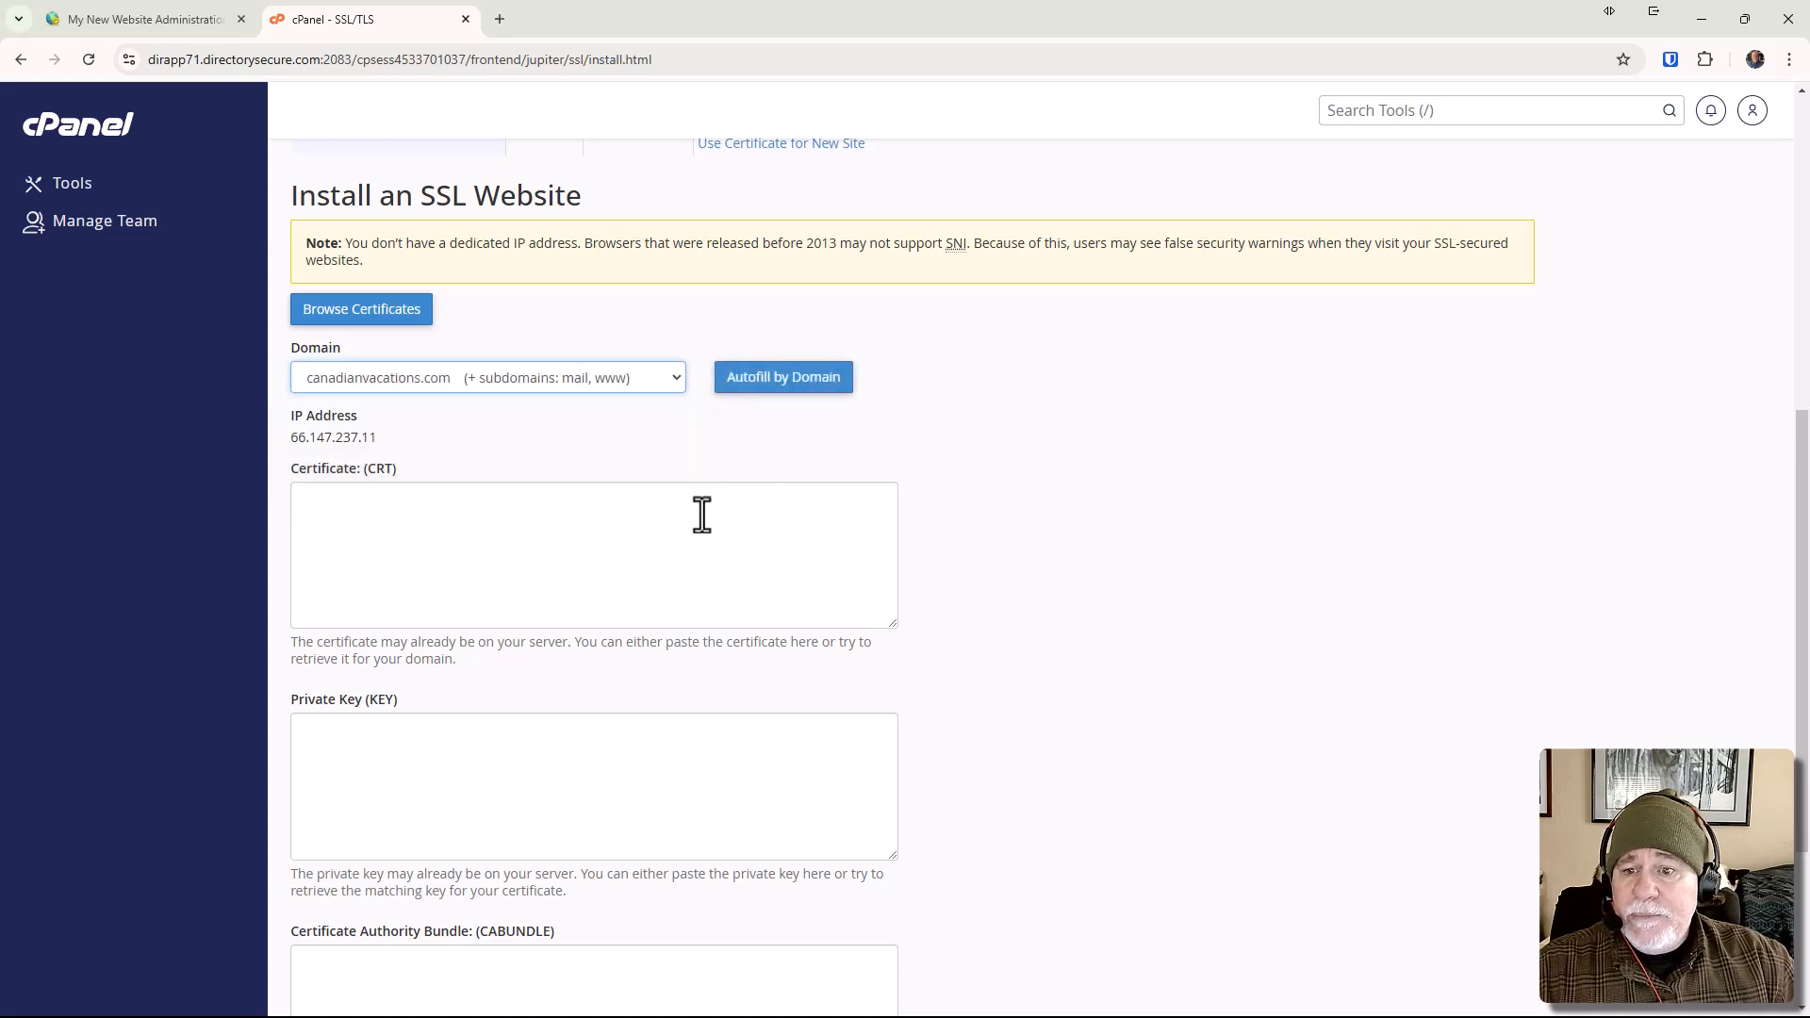
{"action": "scroll", "coordinate": [701, 514], "scroll_direction": "down", "scroll_amount": 2}
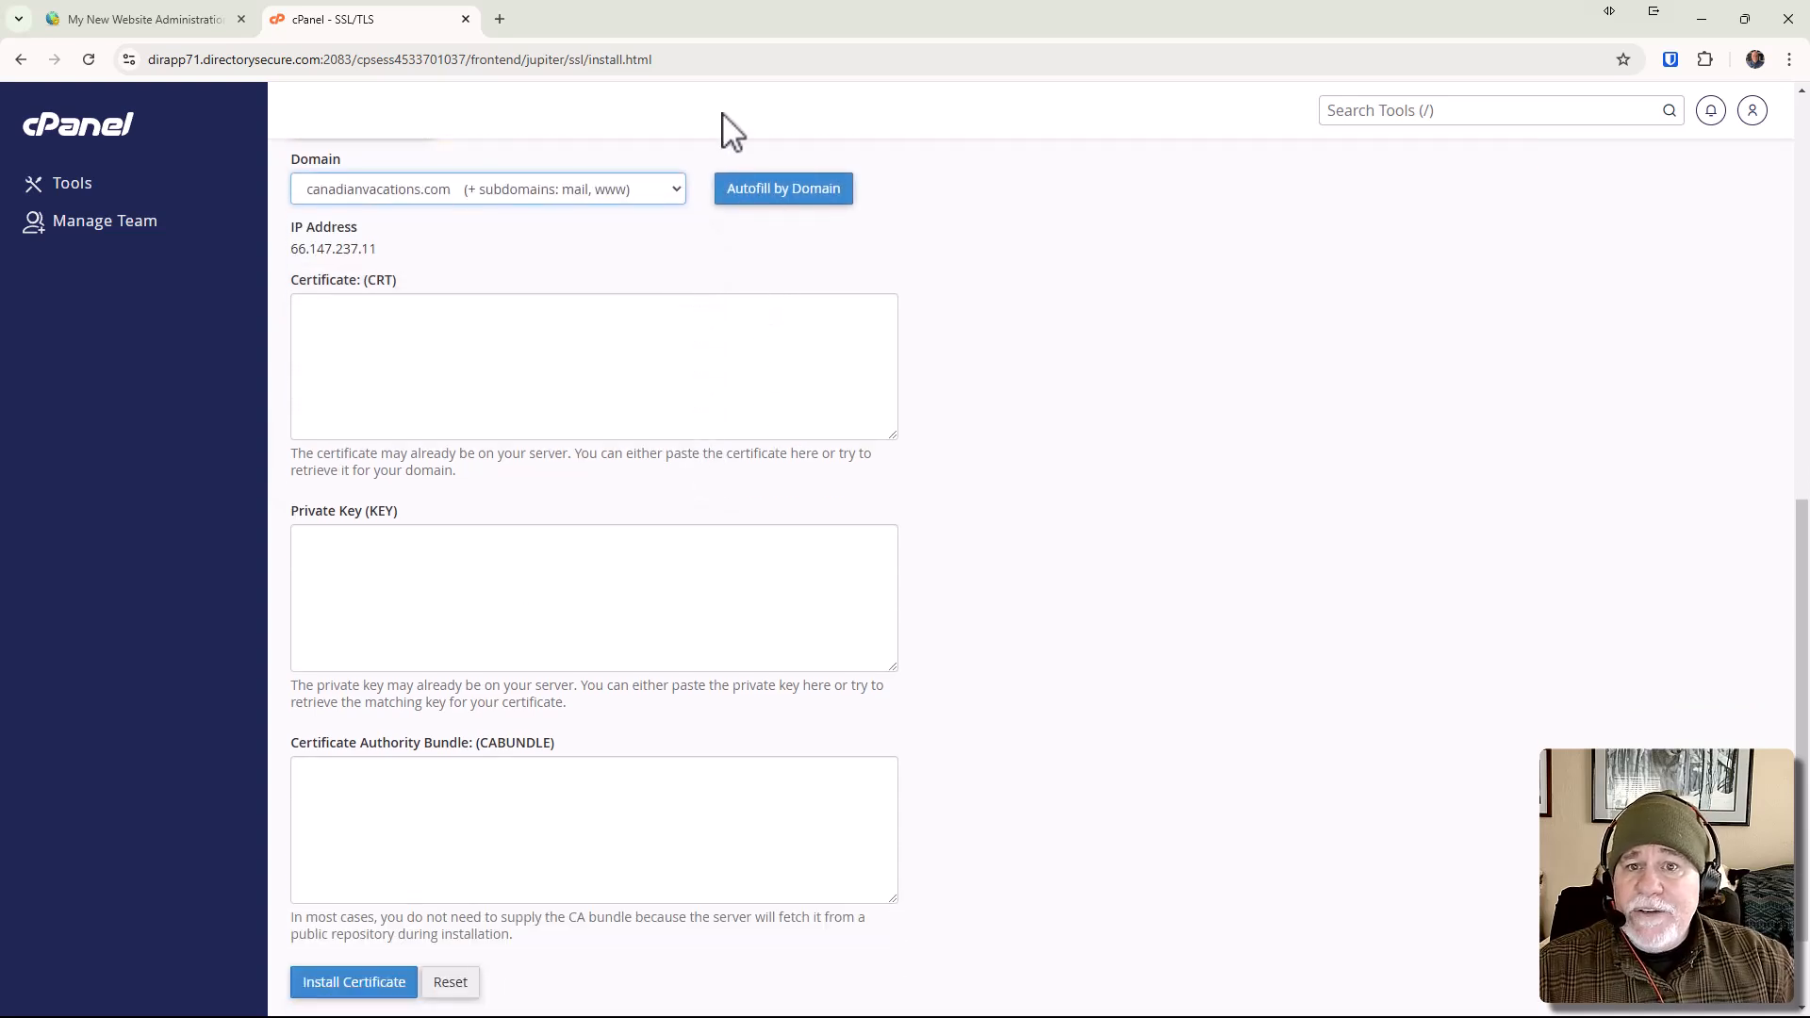
{"action": "left_click_drag", "start_coordinate": [724, 21], "coordinate": [653, 12]}
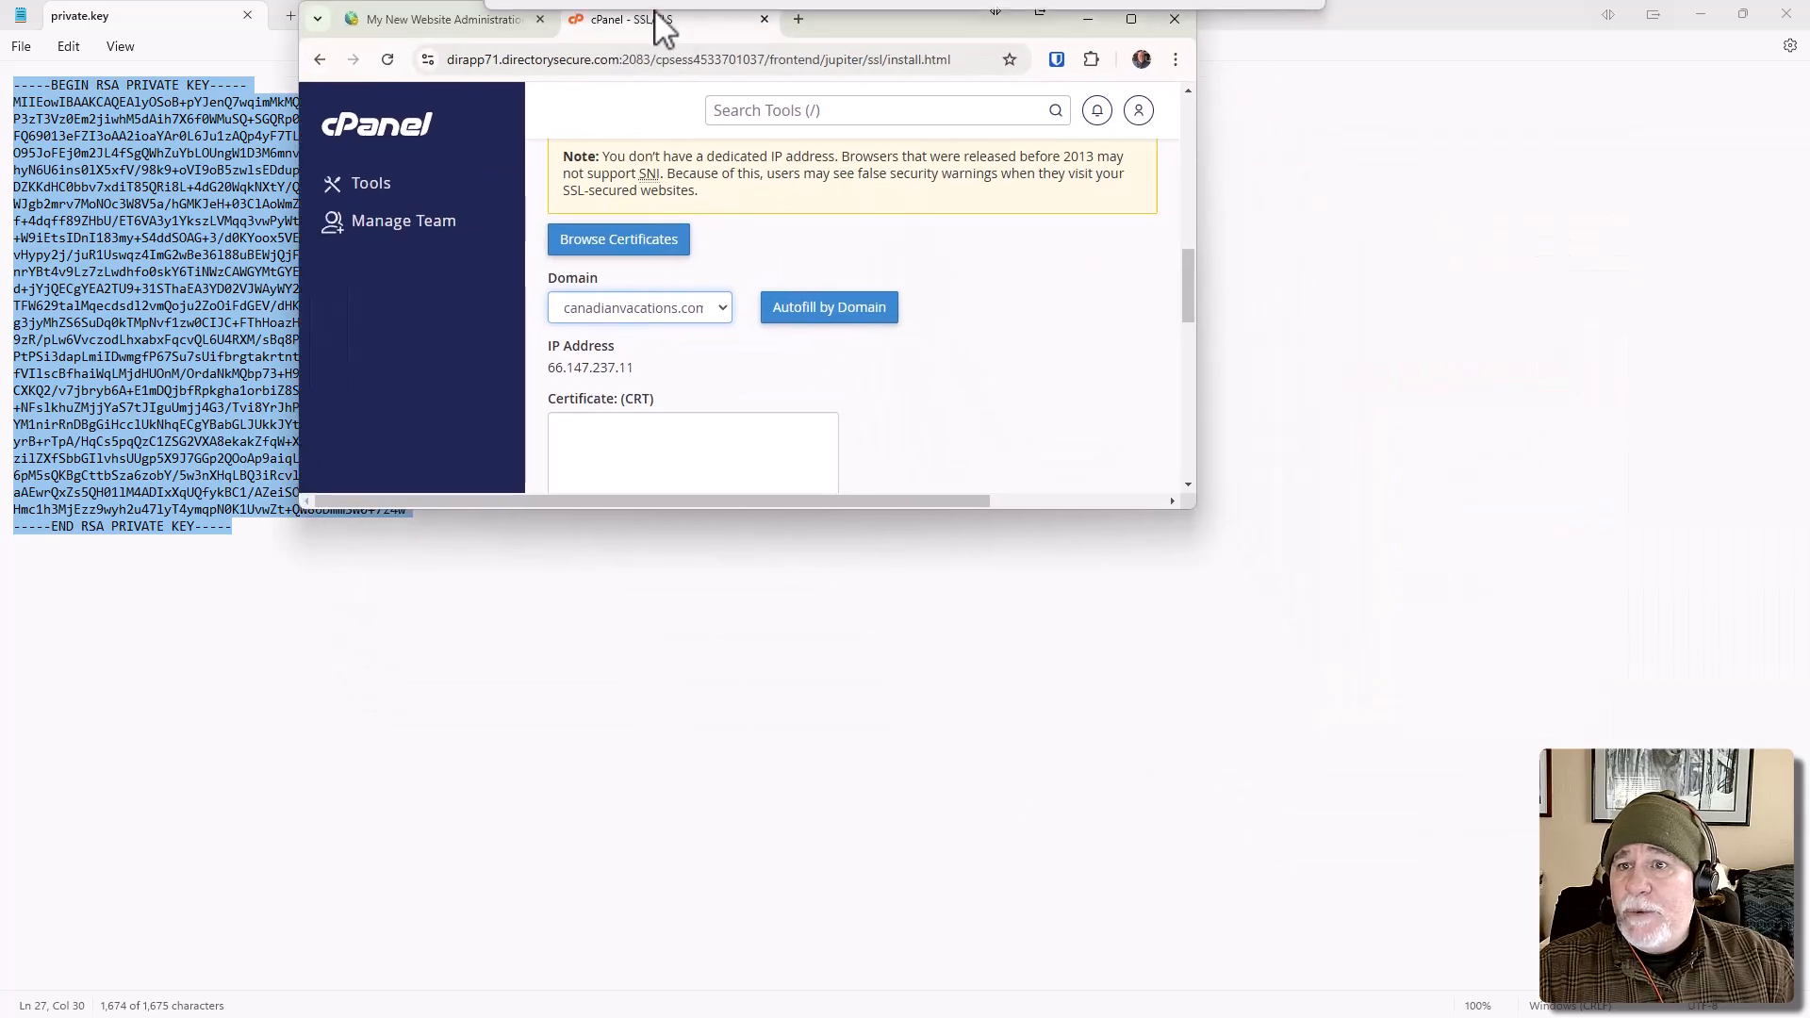
{"action": "left_click", "coordinate": [1132, 18]}
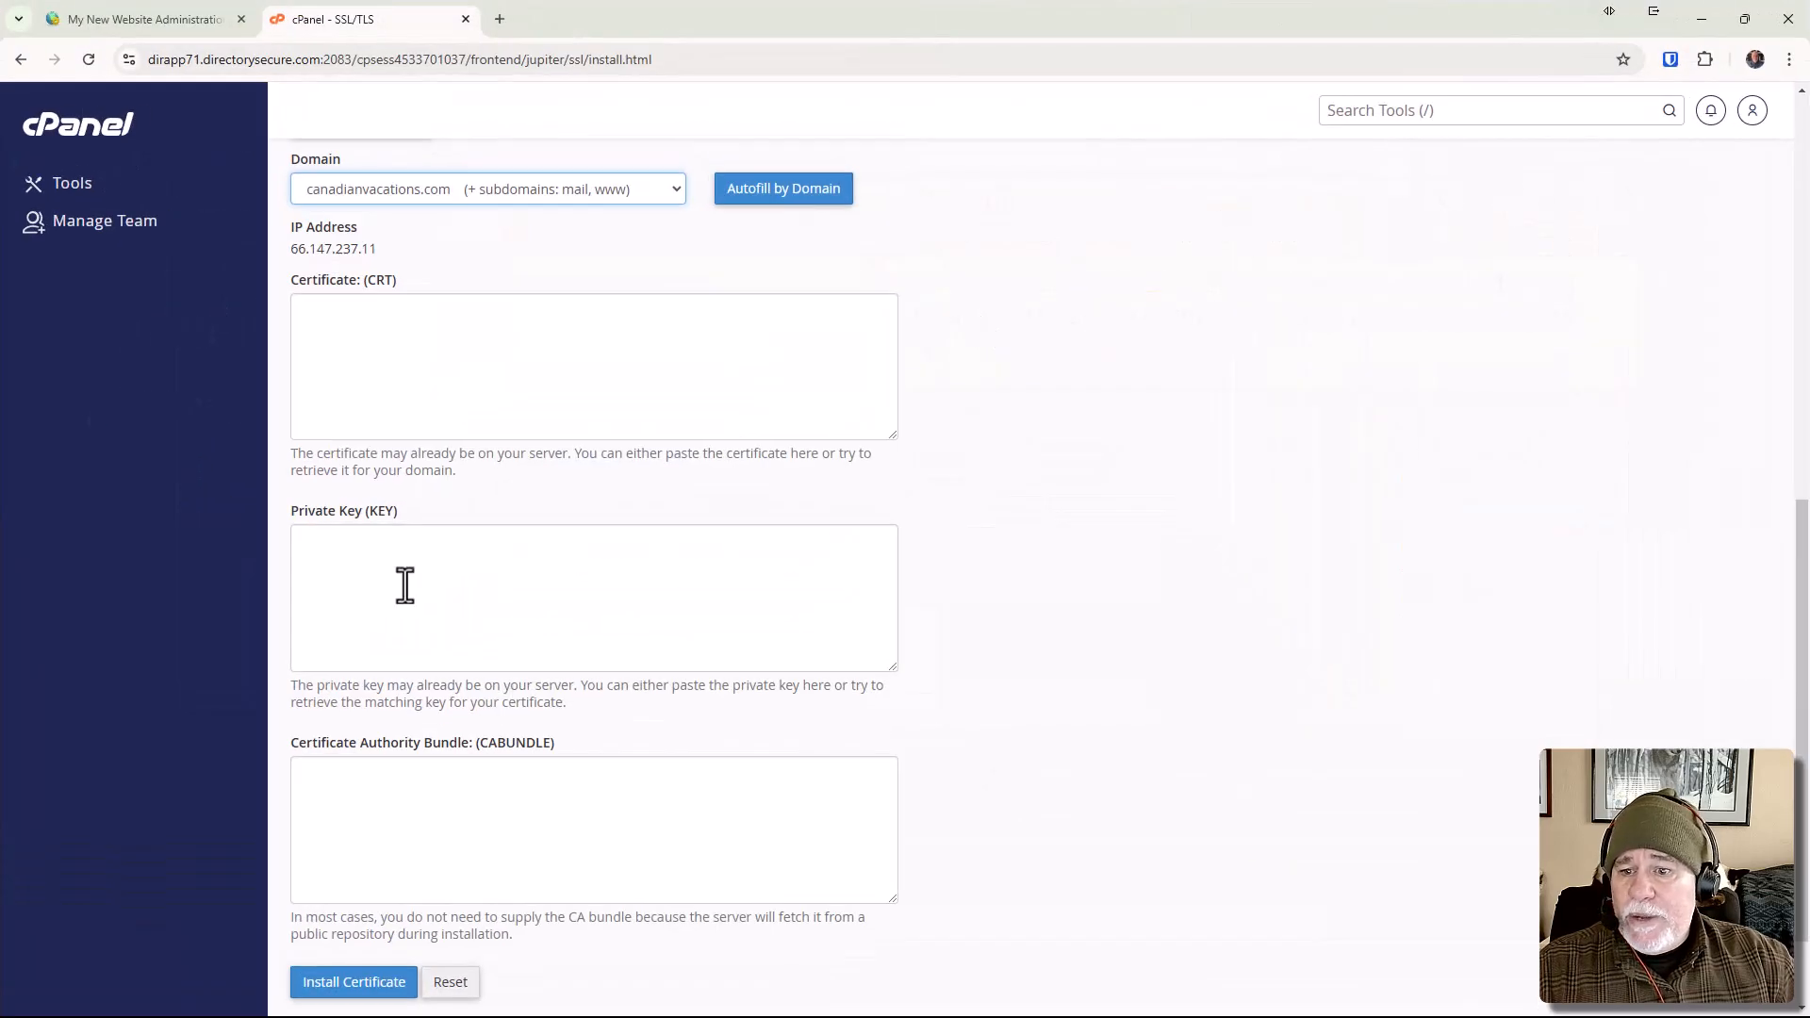
Paste the copied private key into the Private Key (KEY) field of the SSL installation form.
{"action": "left_click", "coordinate": [481, 568]}
{"action": "key", "text": "ctrl+v"}
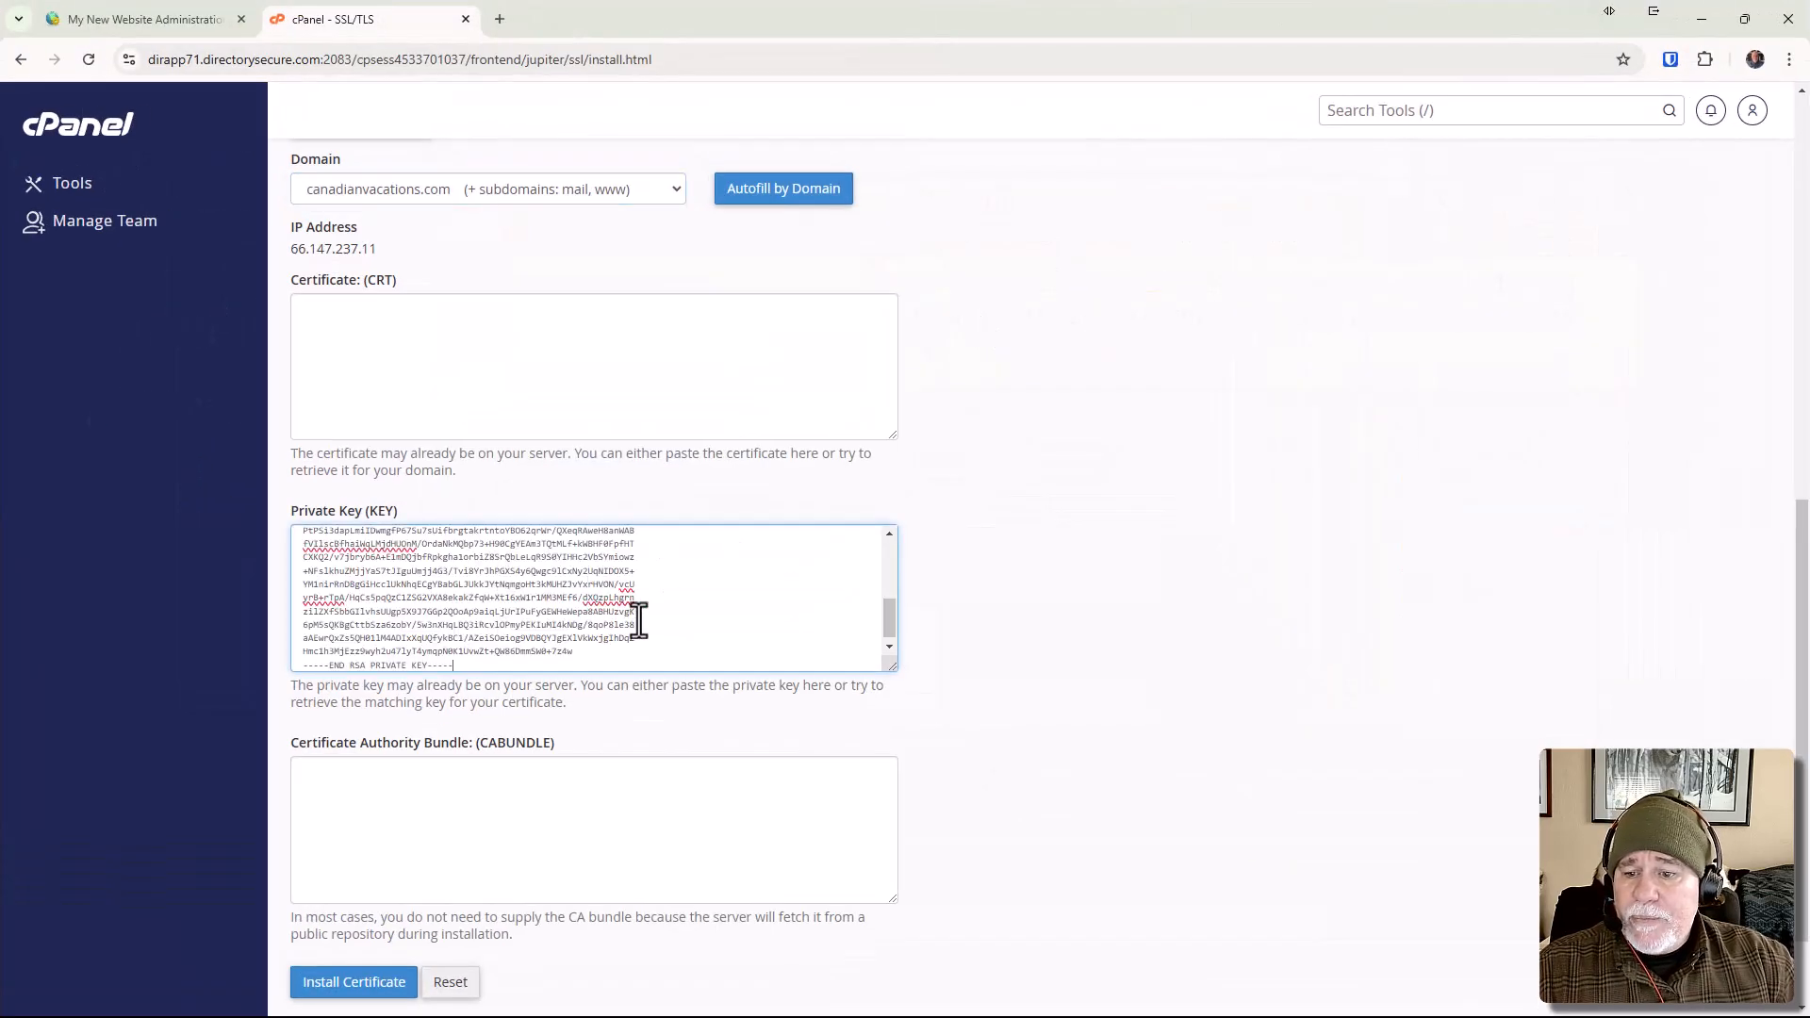
Open the extracted certificate file in Notepad and copy its entire text, including the BEGIN and END CERTIFICATE lines.
{"action": "left_click_drag", "start_coordinate": [619, 21], "coordinate": [1809, 94]}
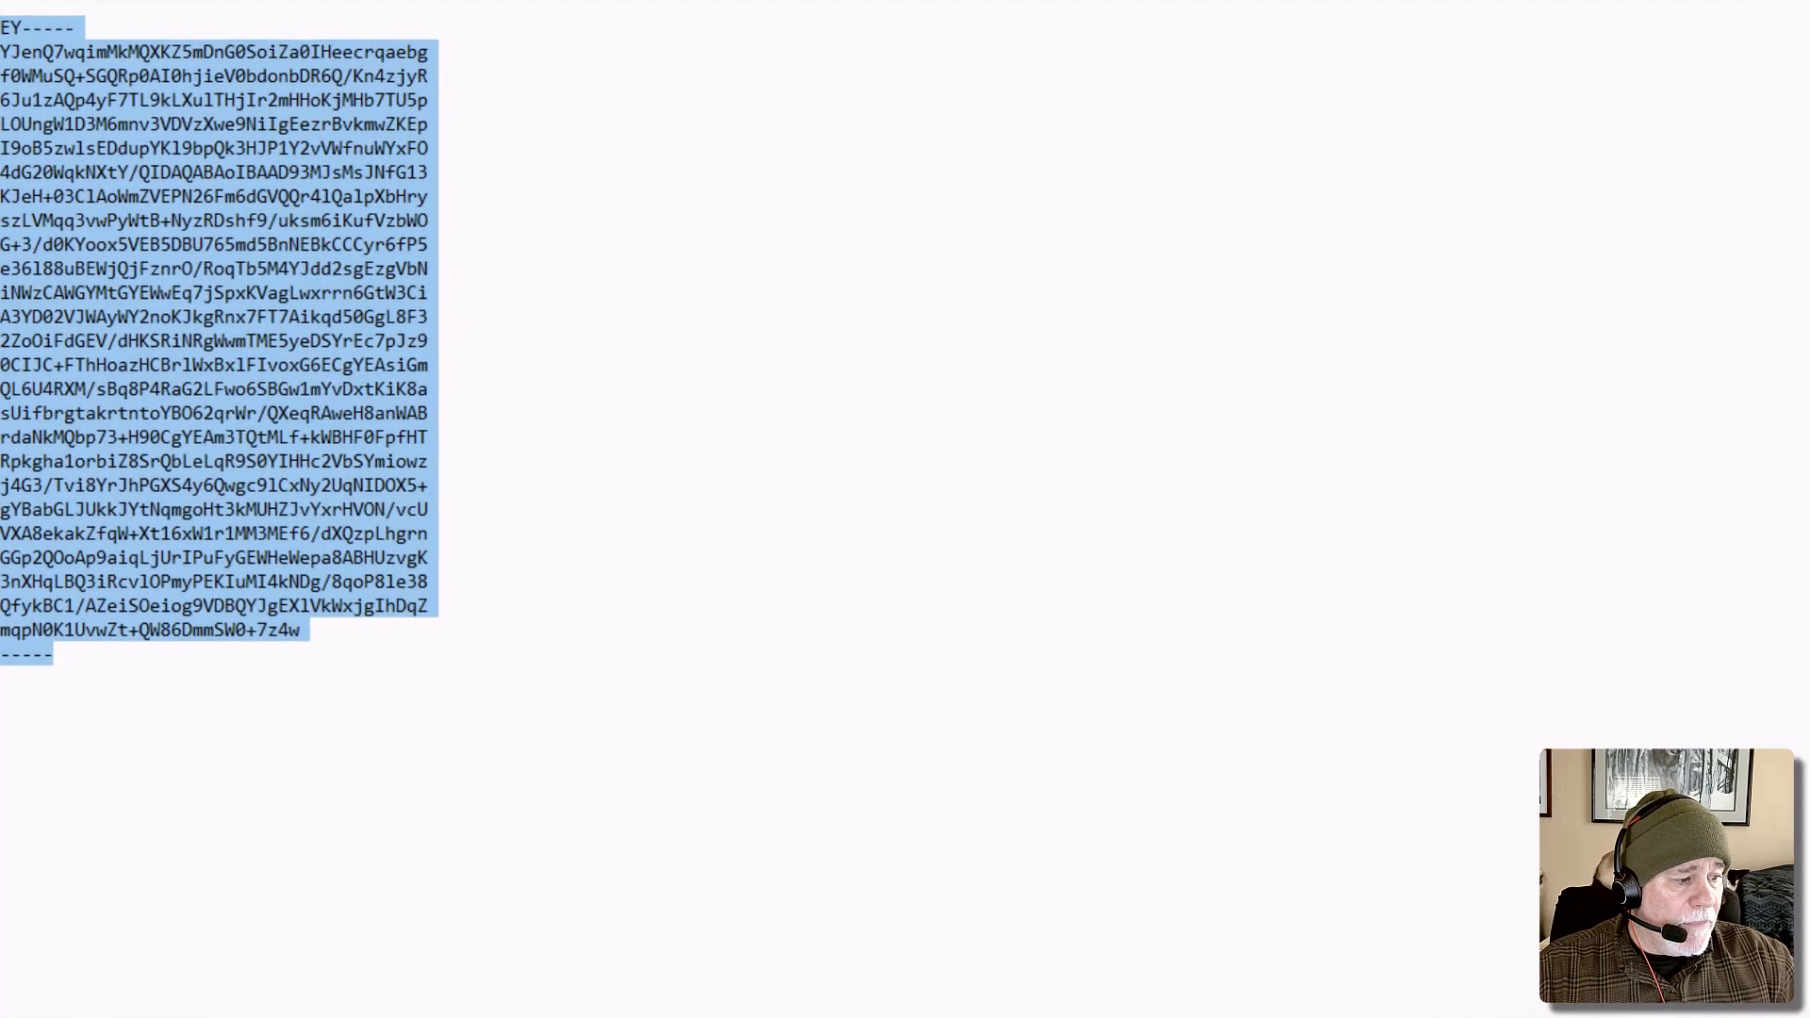
{"action": "key", "text": "alt+Tab"}
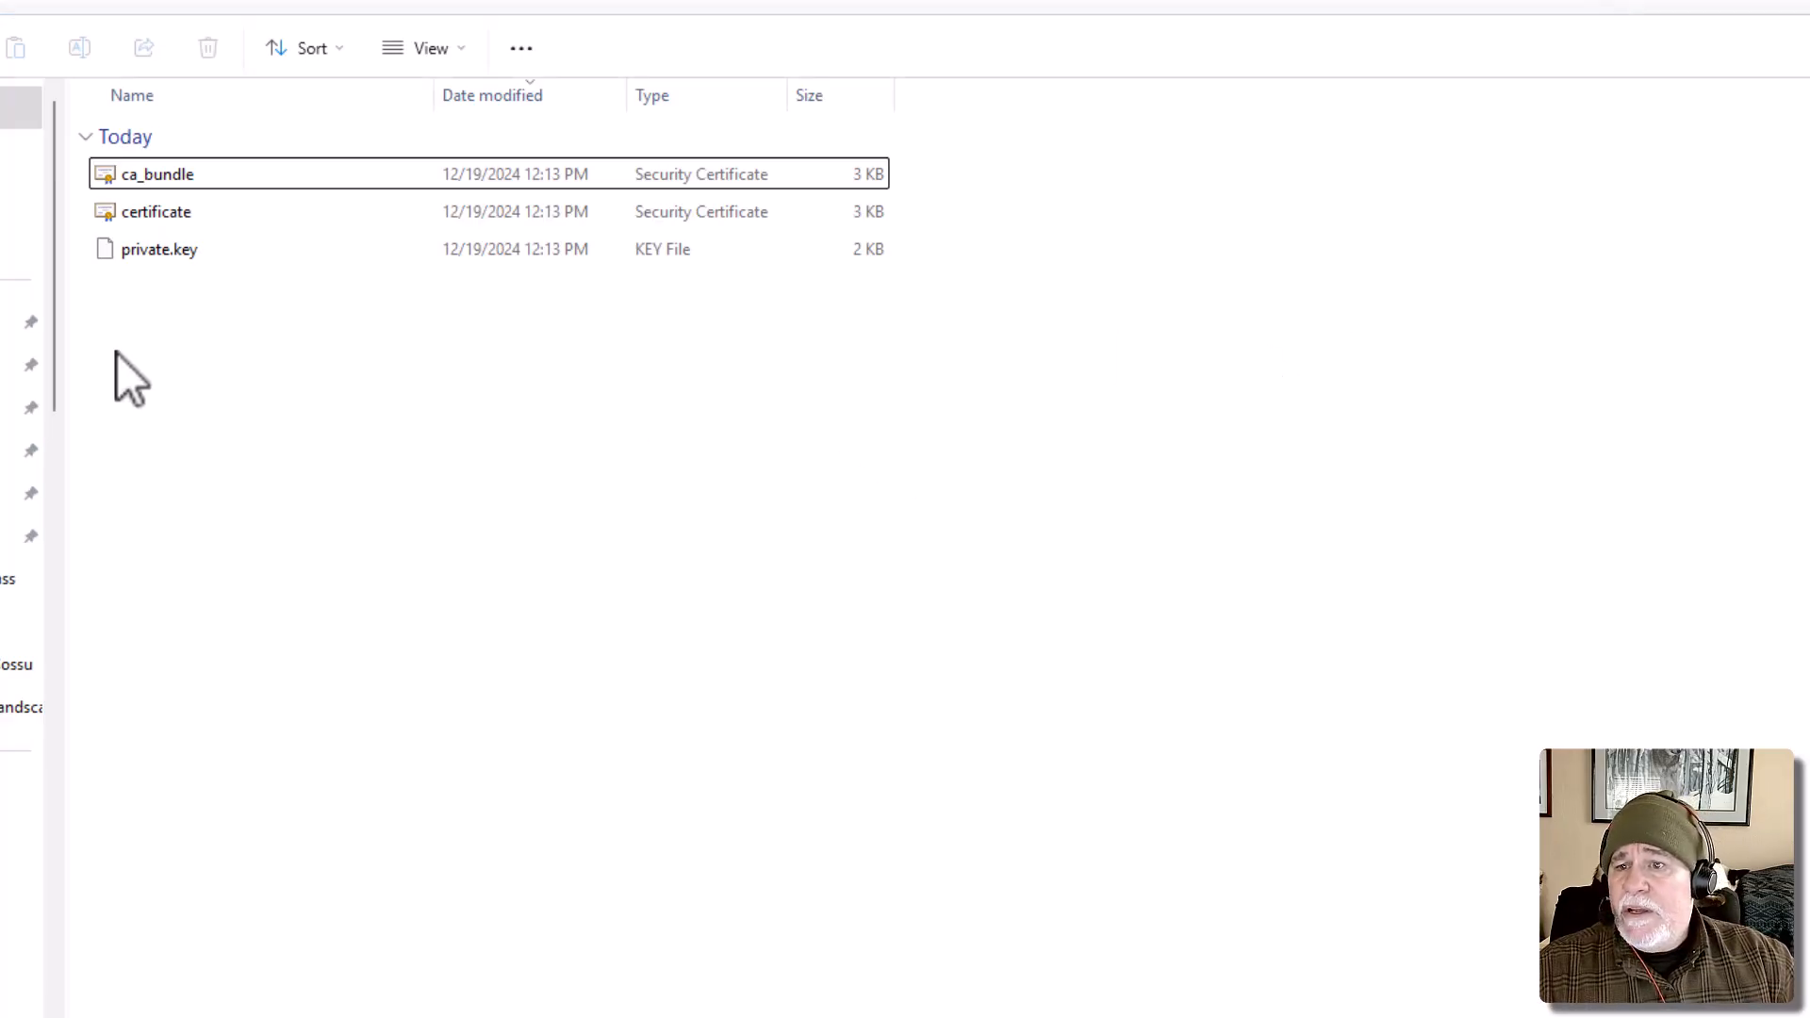
{"action": "left_click", "coordinate": [186, 224]}
{"action": "right_click", "coordinate": [187, 224]}
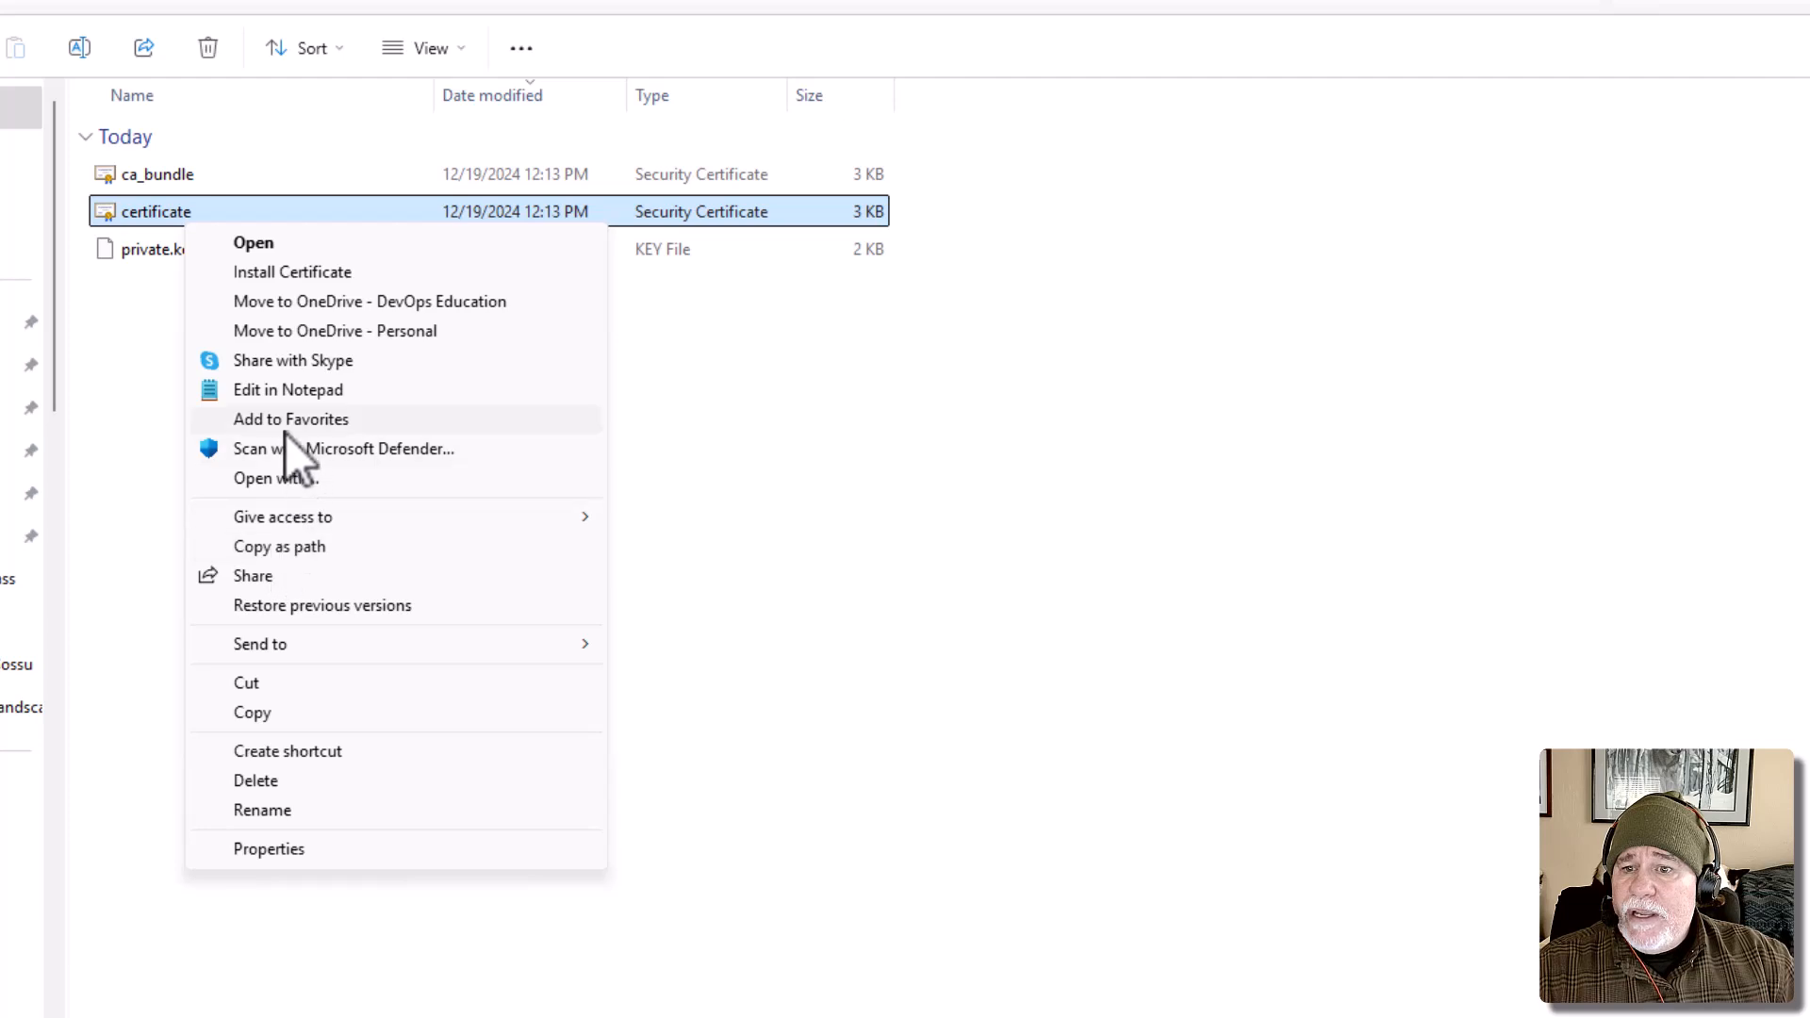
{"action": "left_click", "coordinate": [287, 389]}
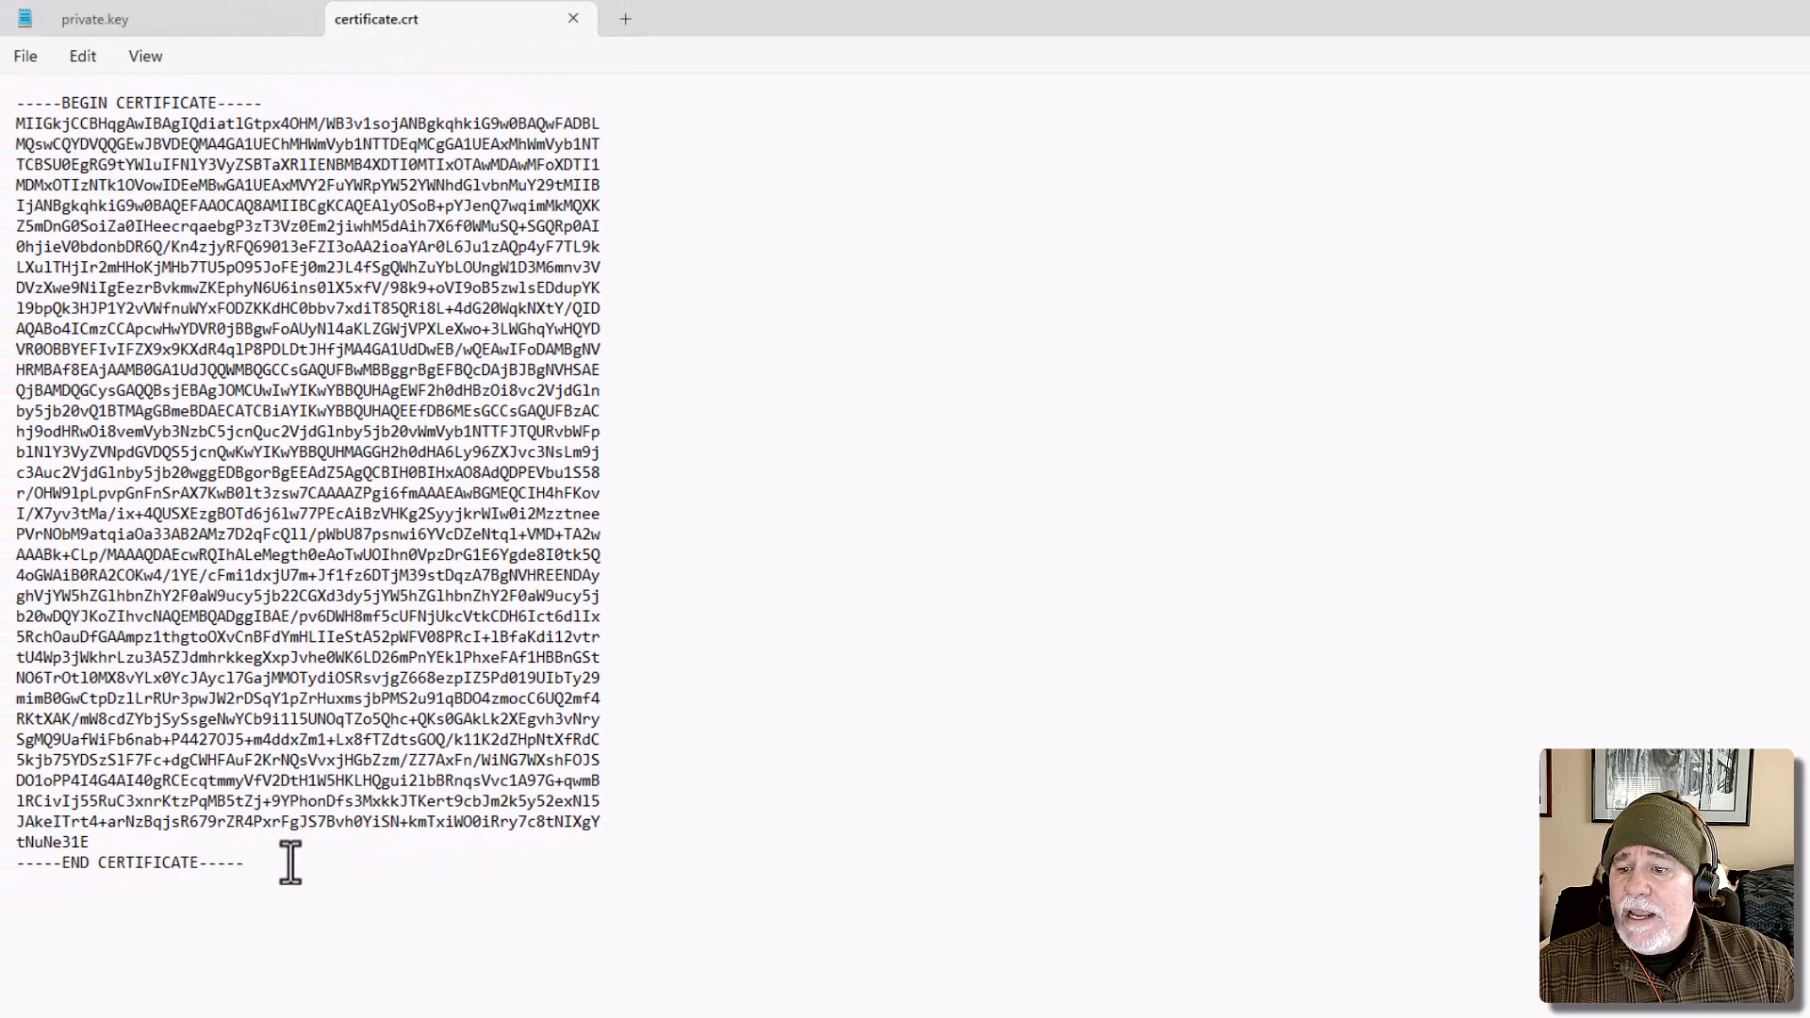
{"action": "left_click_drag", "start_coordinate": [282, 862], "coordinate": [3, 127]}
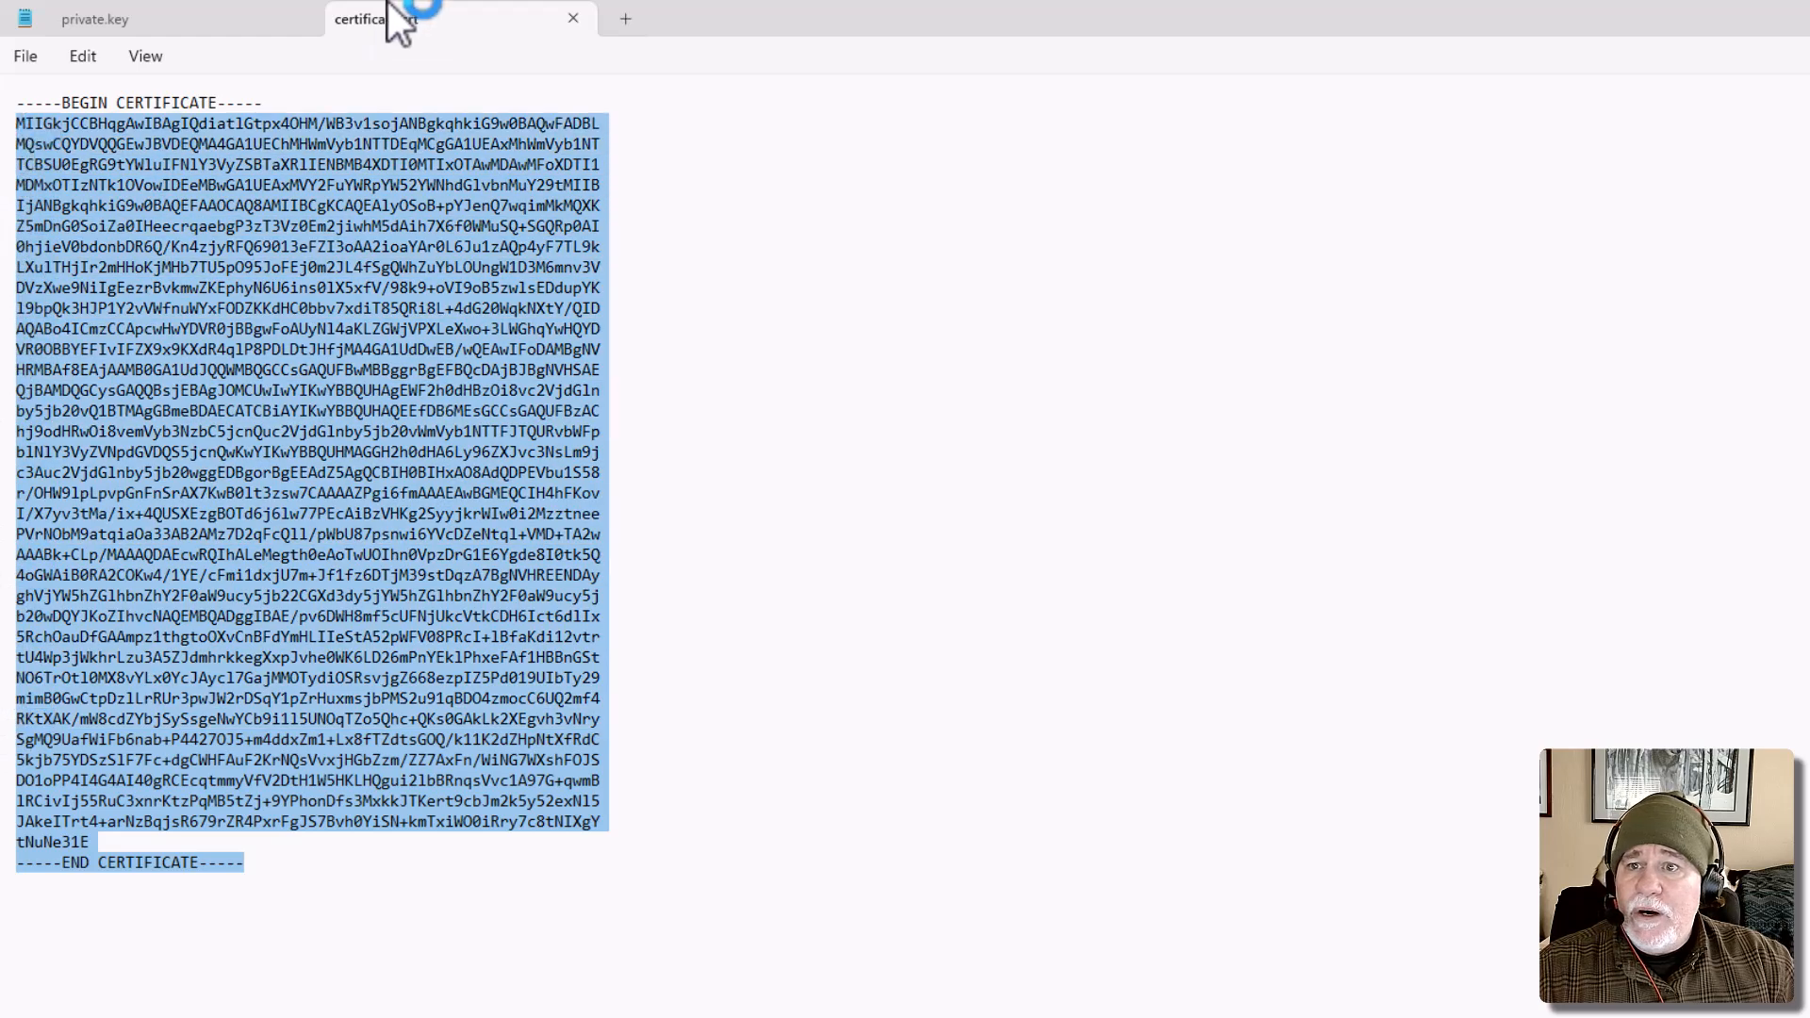
{"action": "left_click", "coordinate": [502, 857]}
{"action": "left_click_drag", "start_coordinate": [287, 863], "coordinate": [4, 49]}
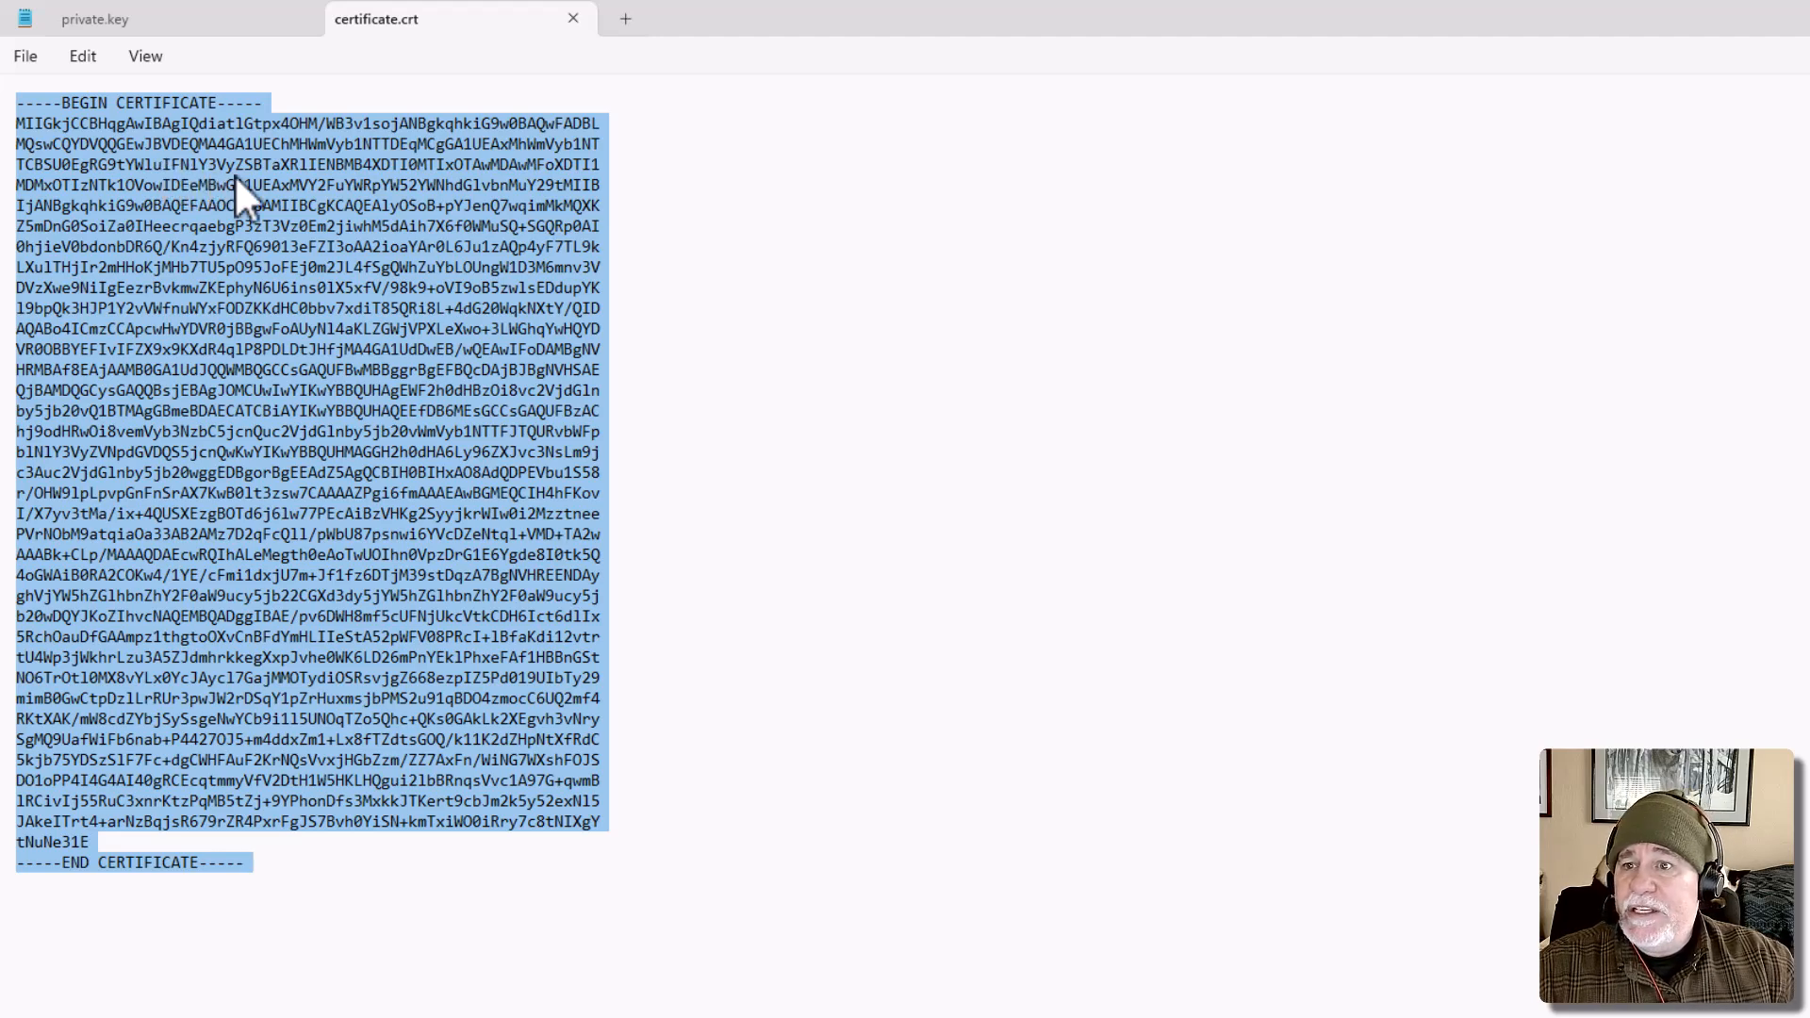
Return to cPanel in the browser and paste the certificate text into the Certificate (CRT) field.
{"action": "key", "text": "alt+Tab"}
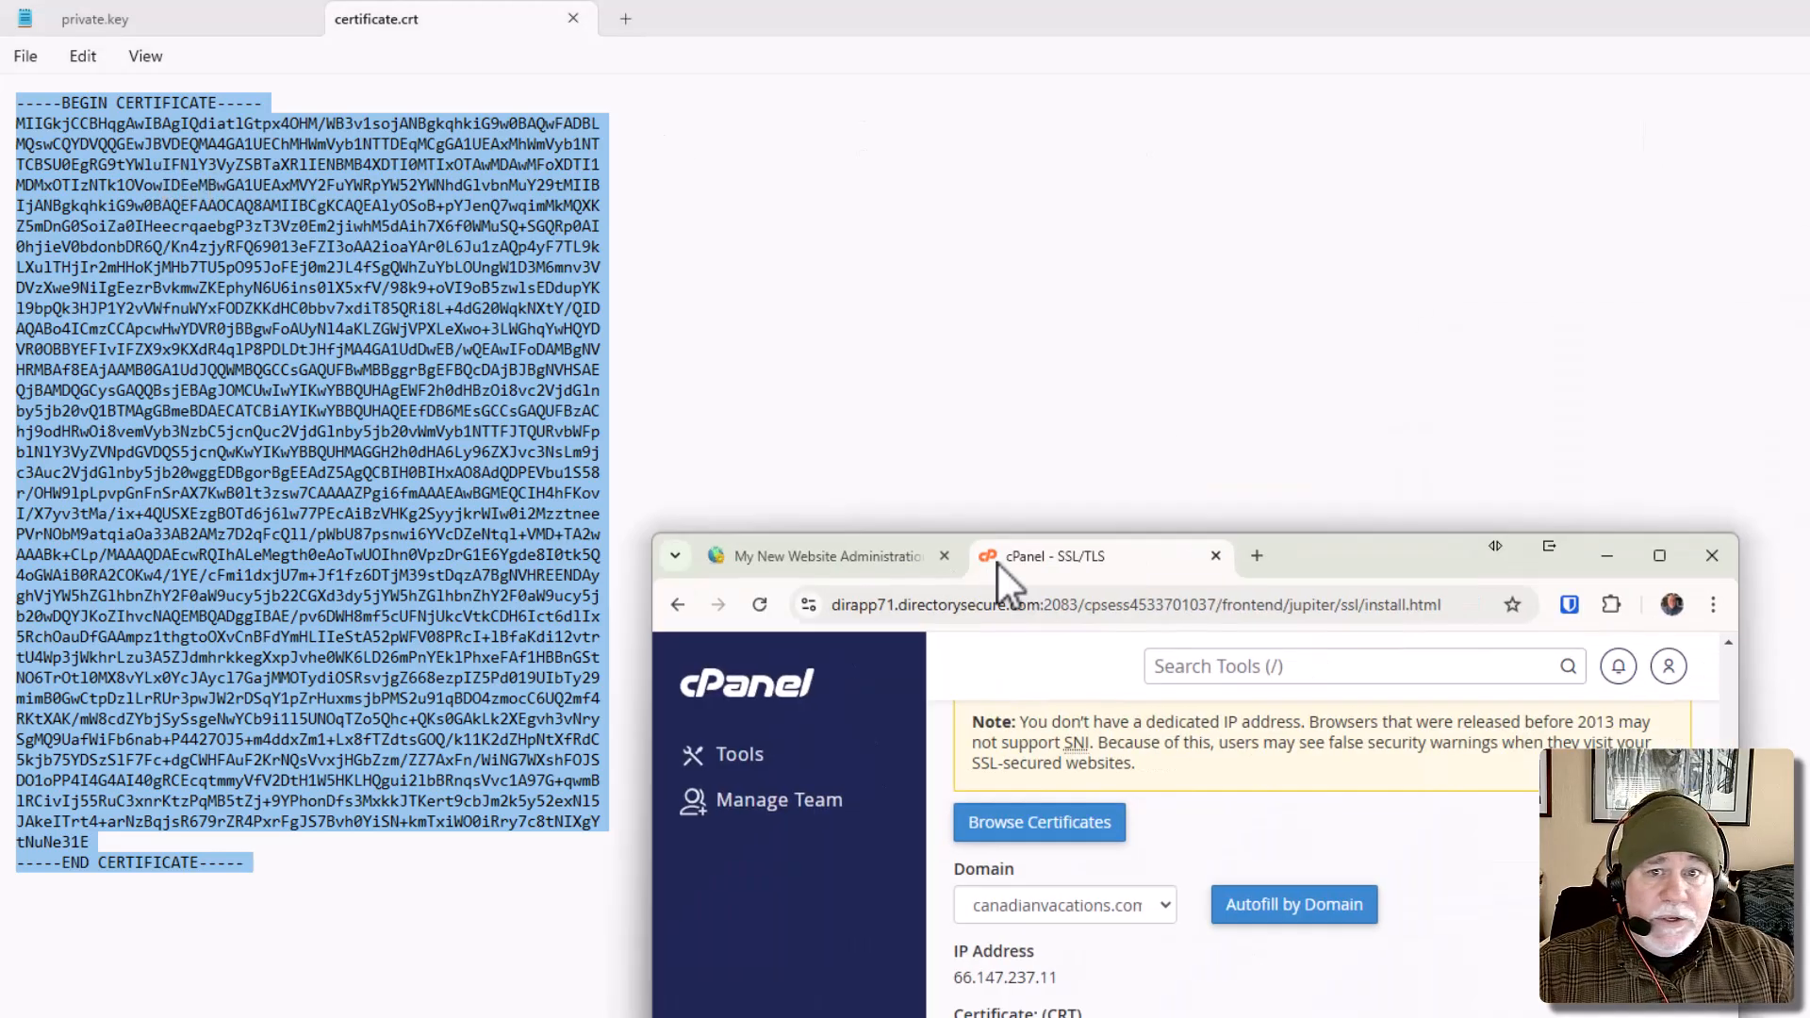
{"action": "left_click", "coordinate": [449, 394]}
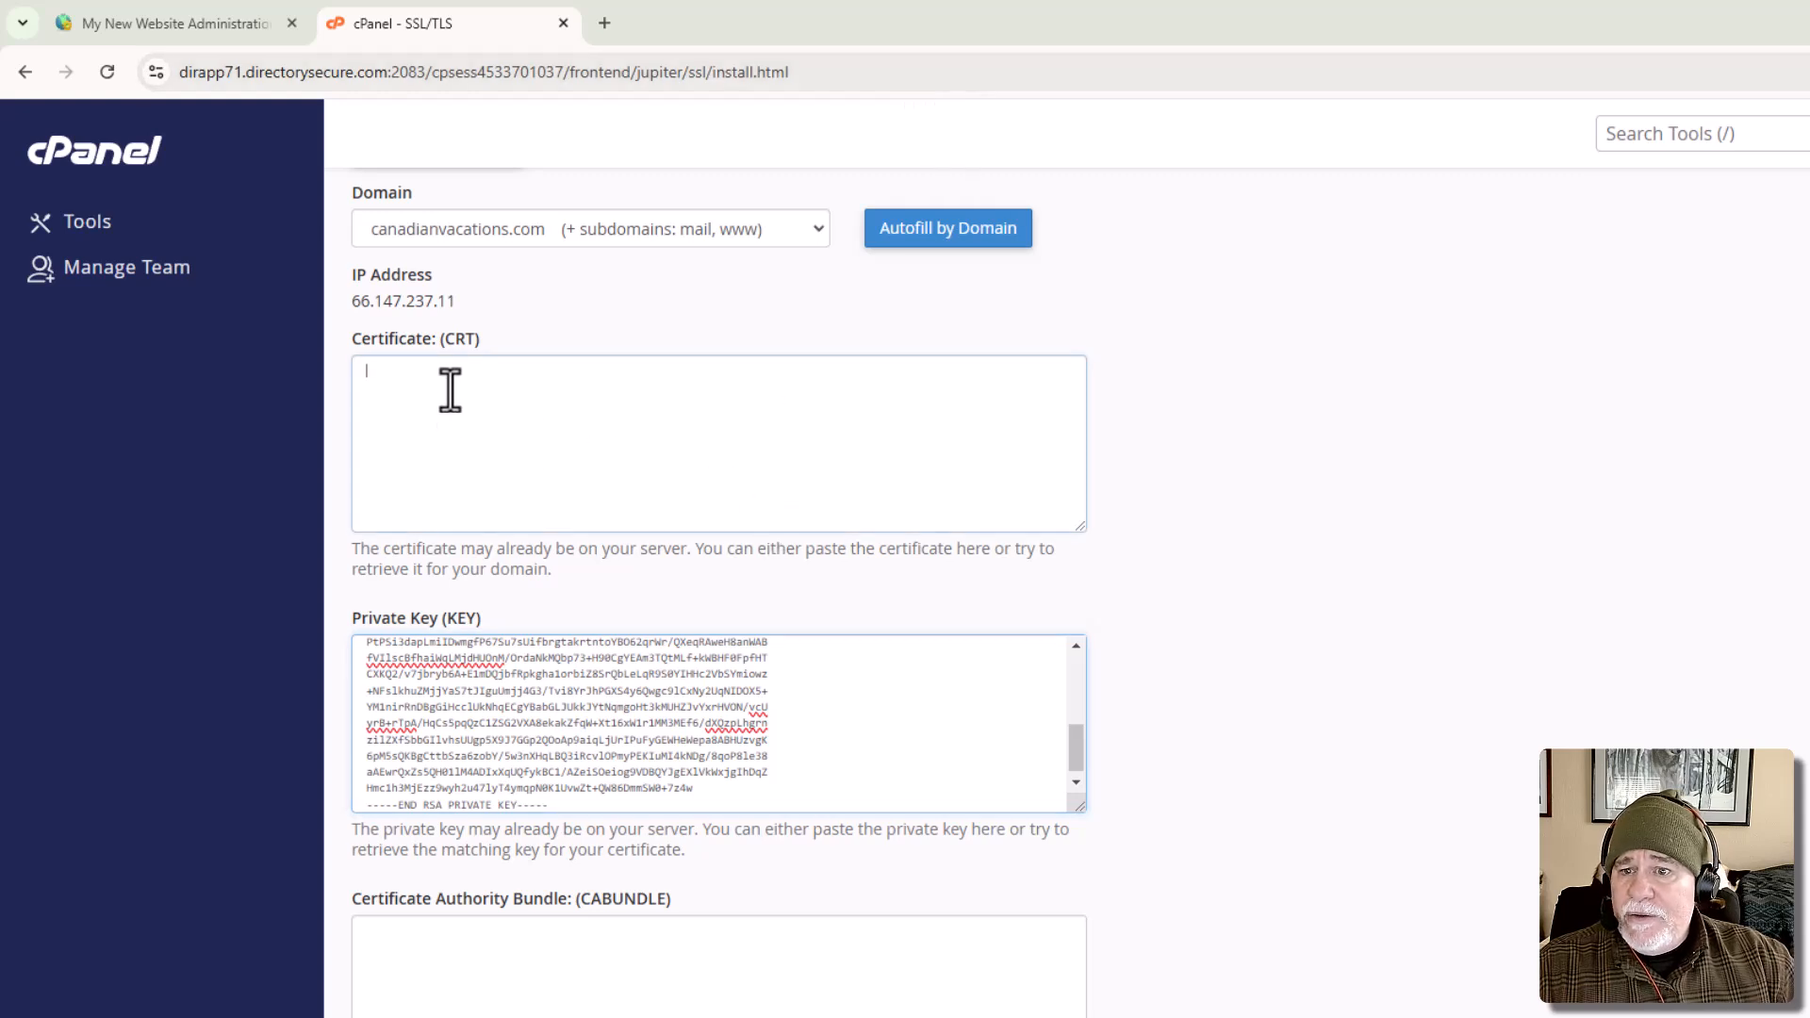
{"action": "key", "text": "ctrl+v"}
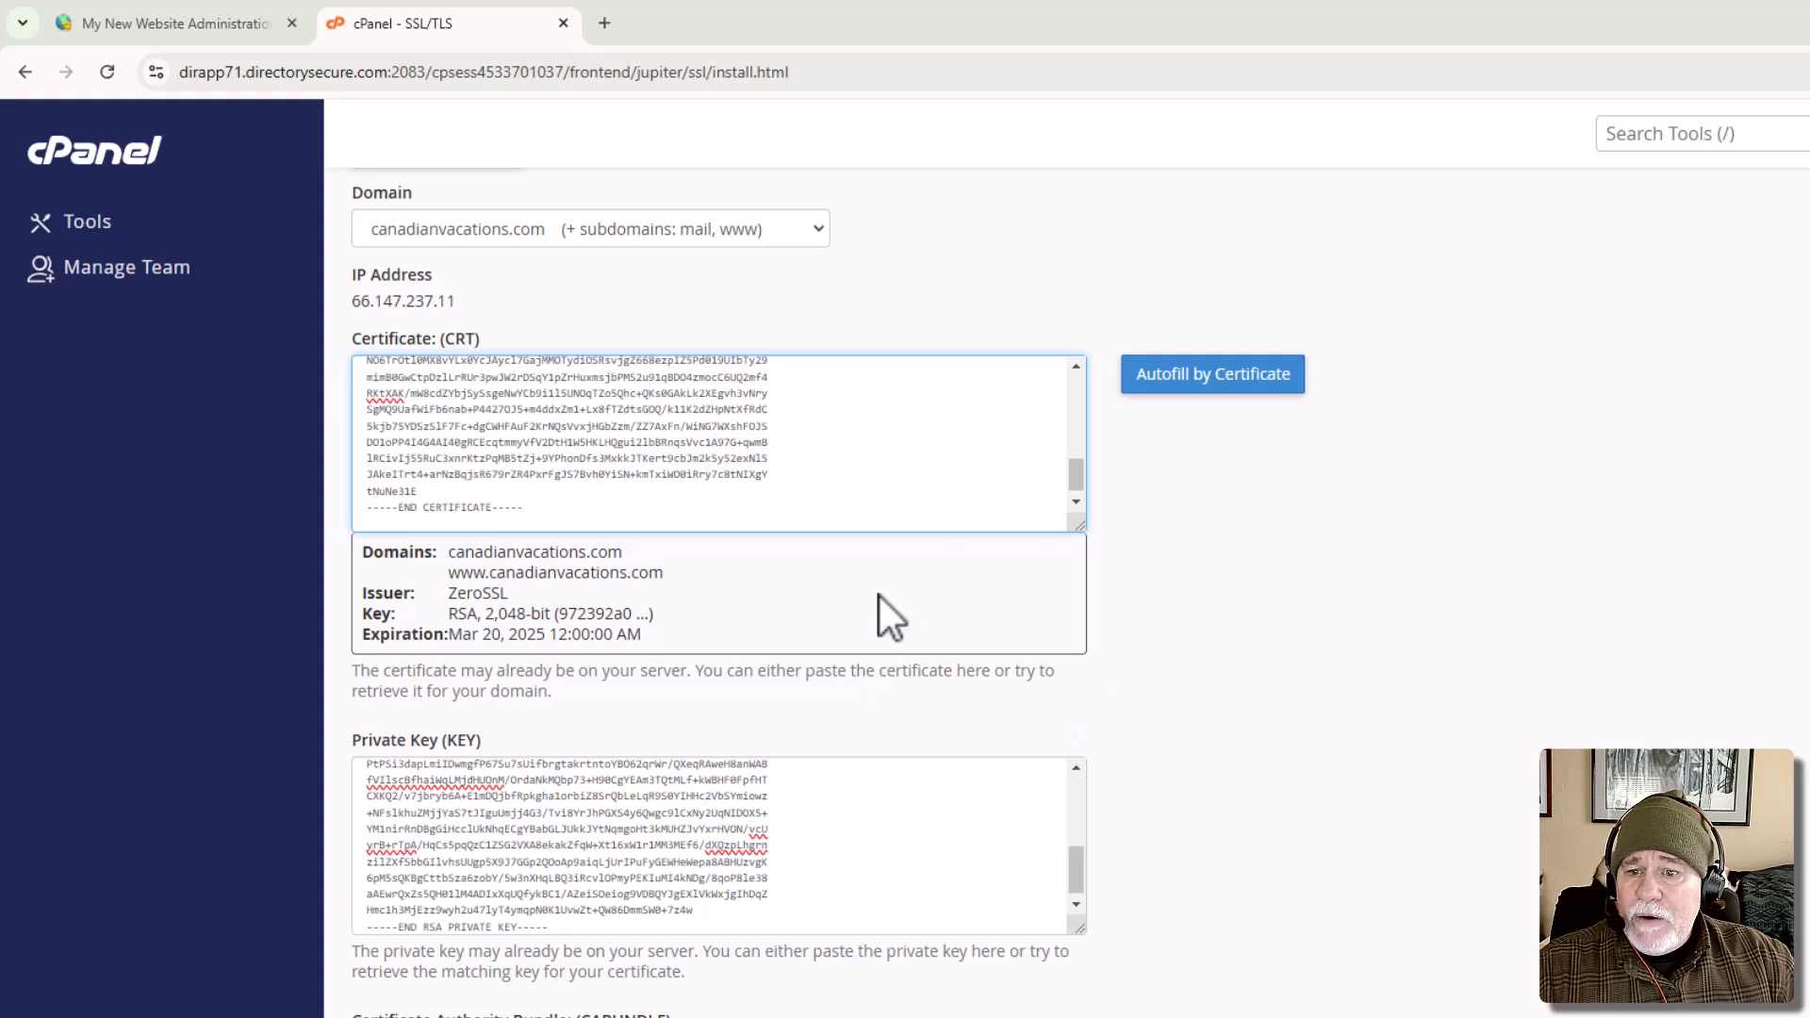
Open the extracted ca_bundle file in Notepad and copy its entire text.
{"action": "scroll", "coordinate": [1203, 677], "scroll_direction": "down", "scroll_amount": 3}
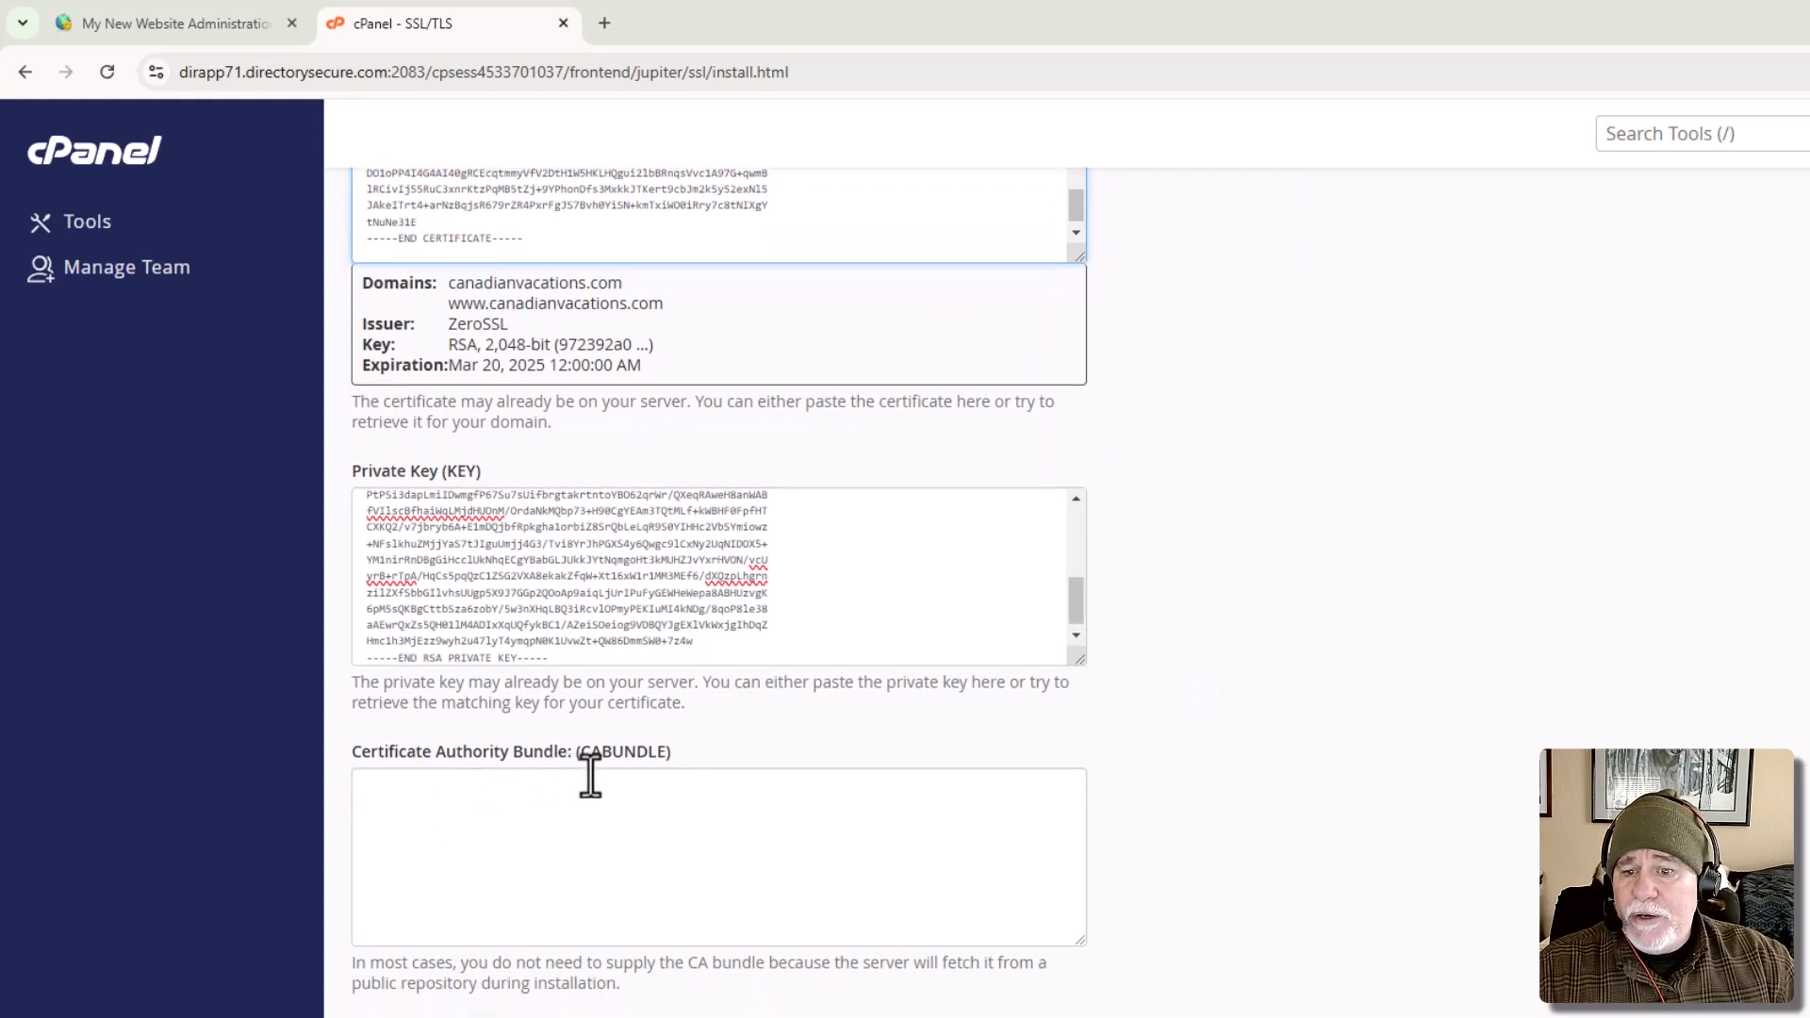
{"action": "left_click_drag", "start_coordinate": [818, 23], "coordinate": [1809, 297]}
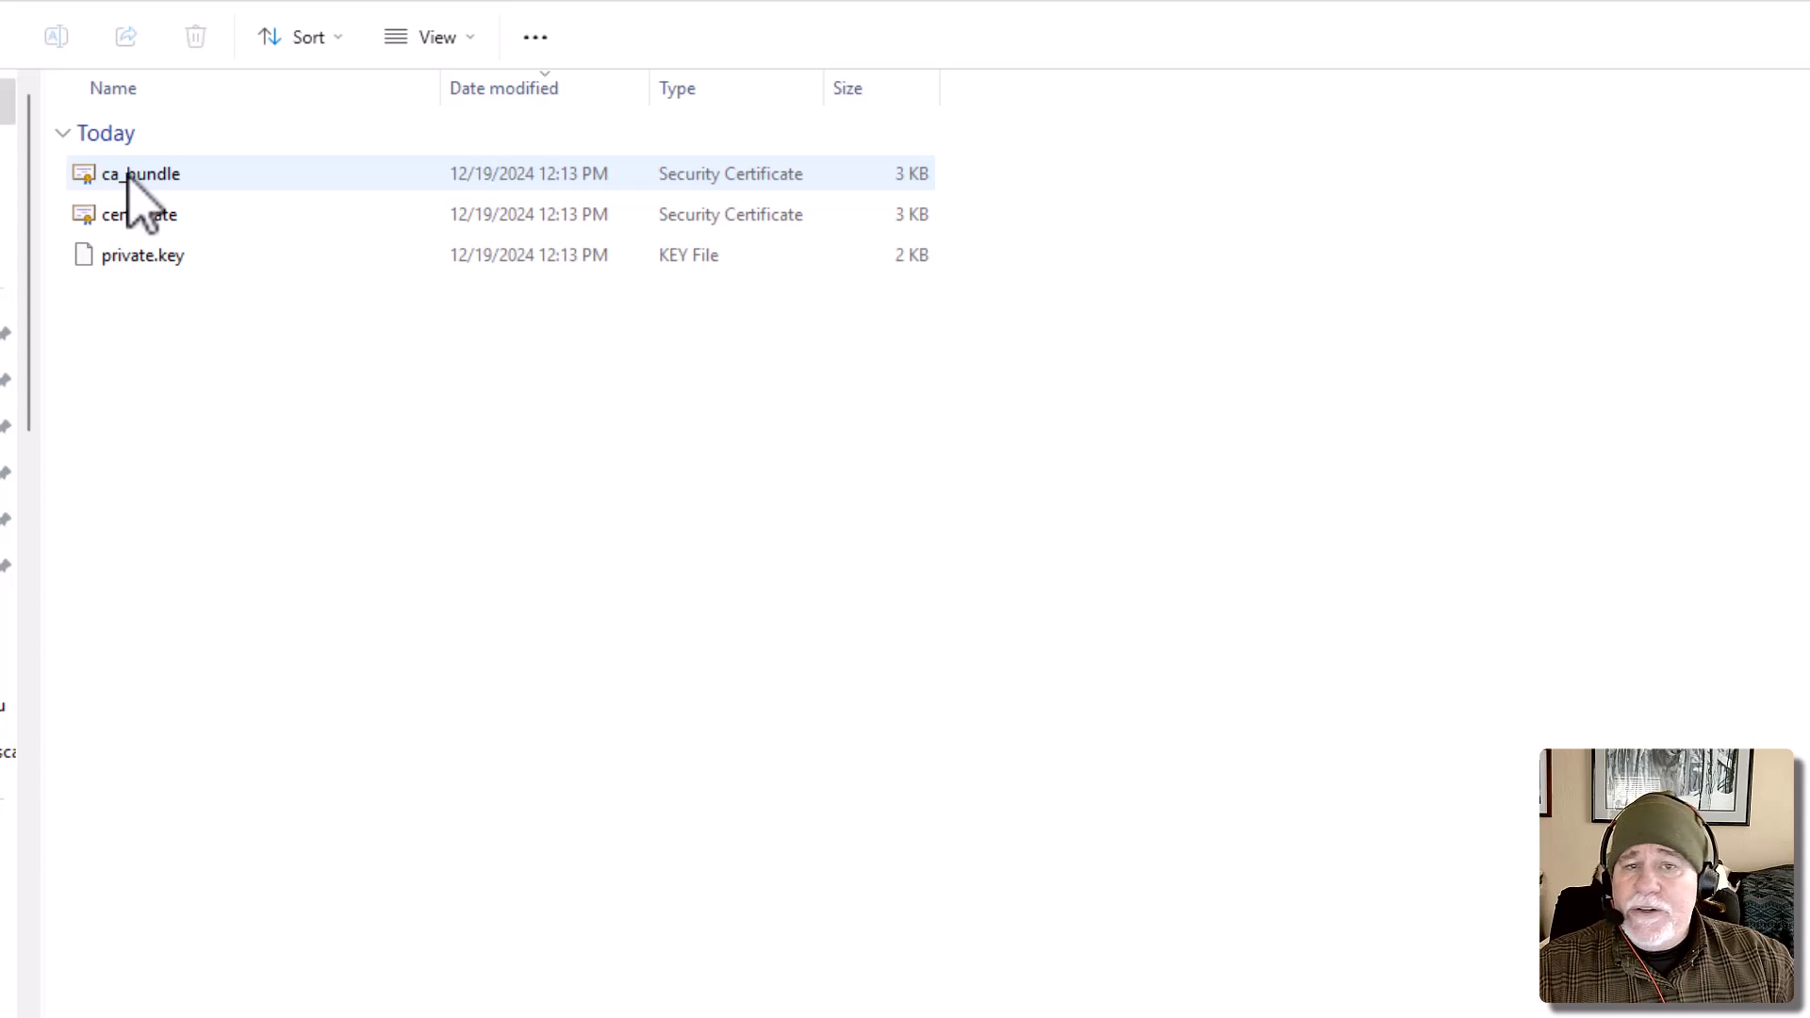
{"action": "right_click", "coordinate": [129, 178]}
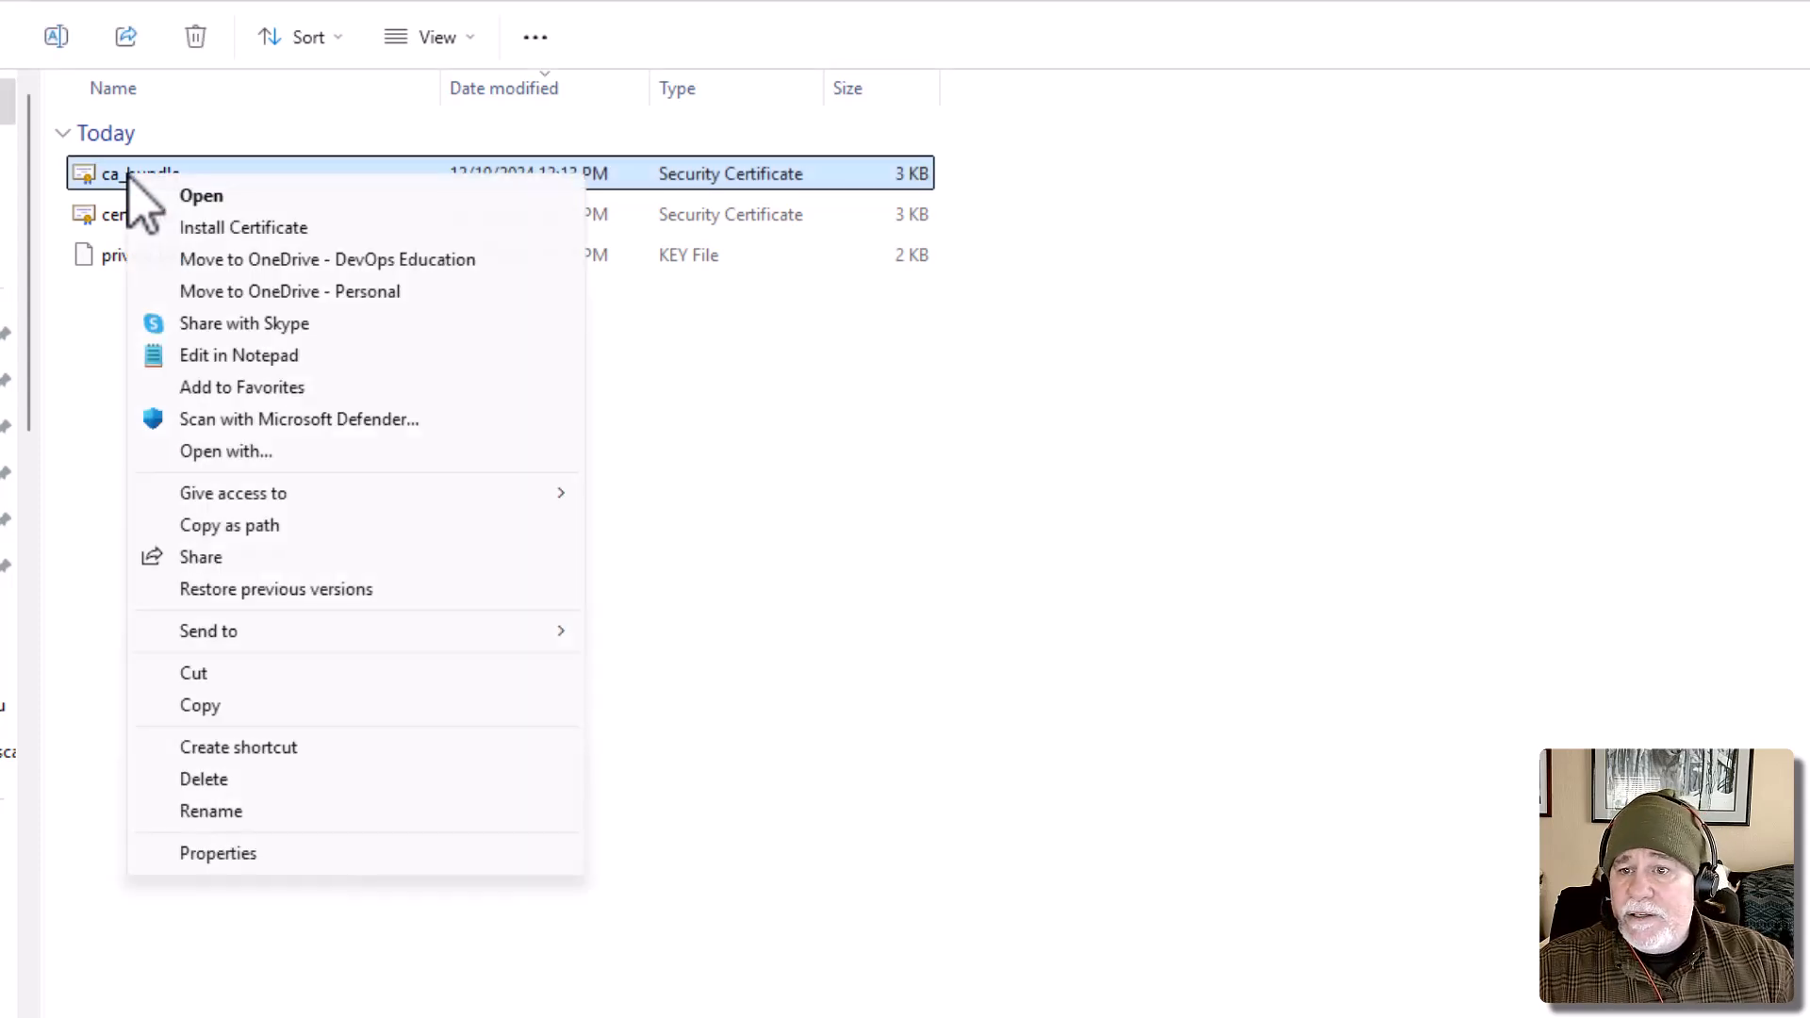
{"action": "left_click", "coordinate": [282, 359]}
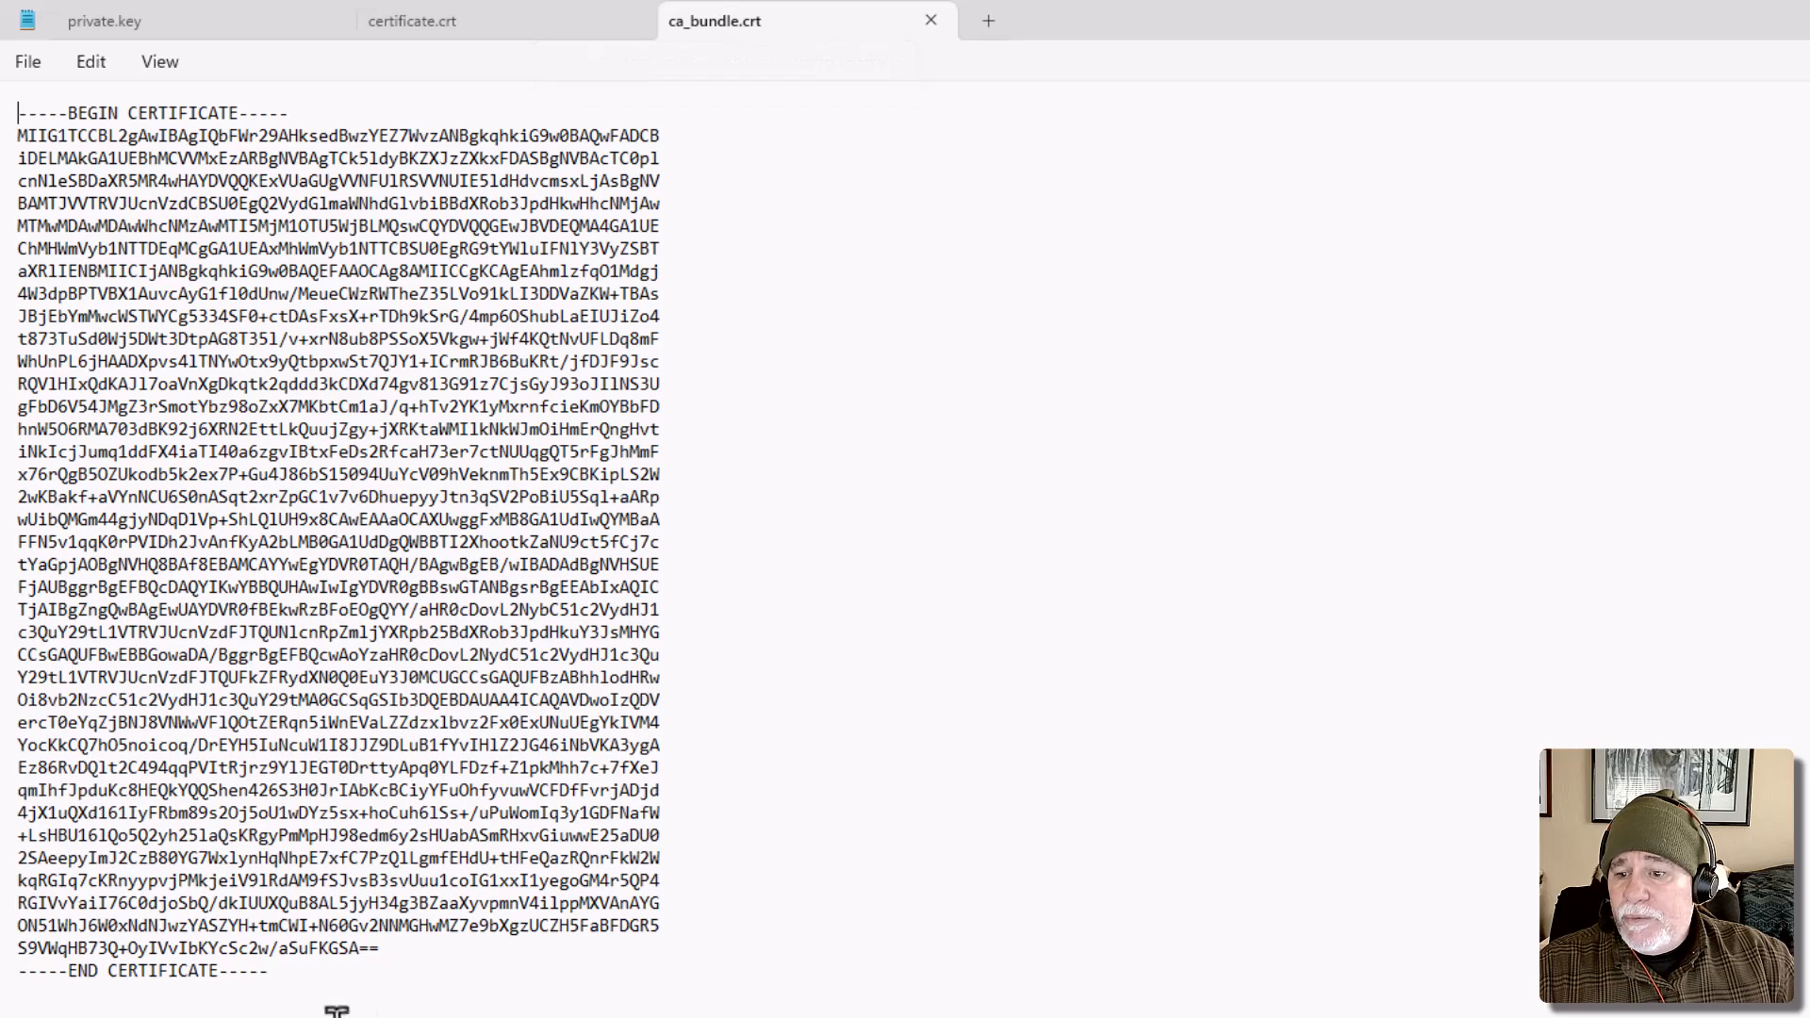
{"action": "key", "text": "ctrl+a"}
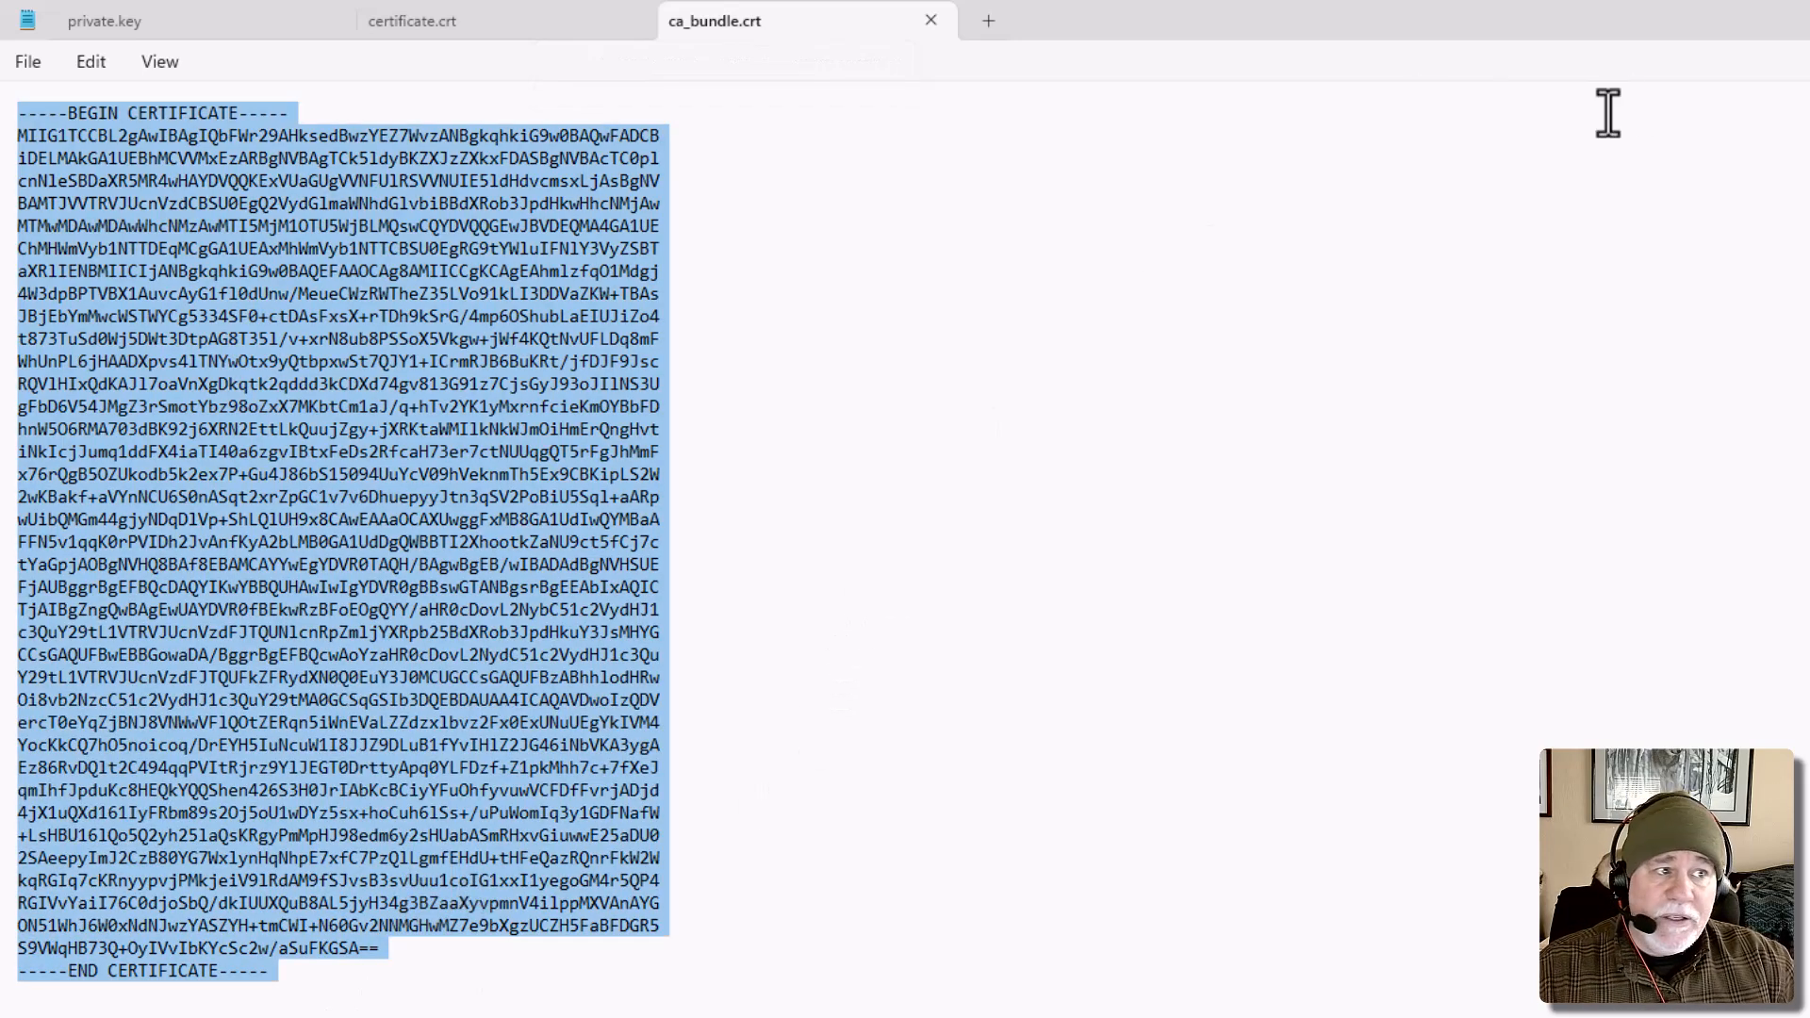
Paste the bundle text into cPanel's Certificate Authority Bundle (CABUNDLE) field and install the certificate for canadianvacations.com.
{"action": "key", "text": "alt+Tab"}
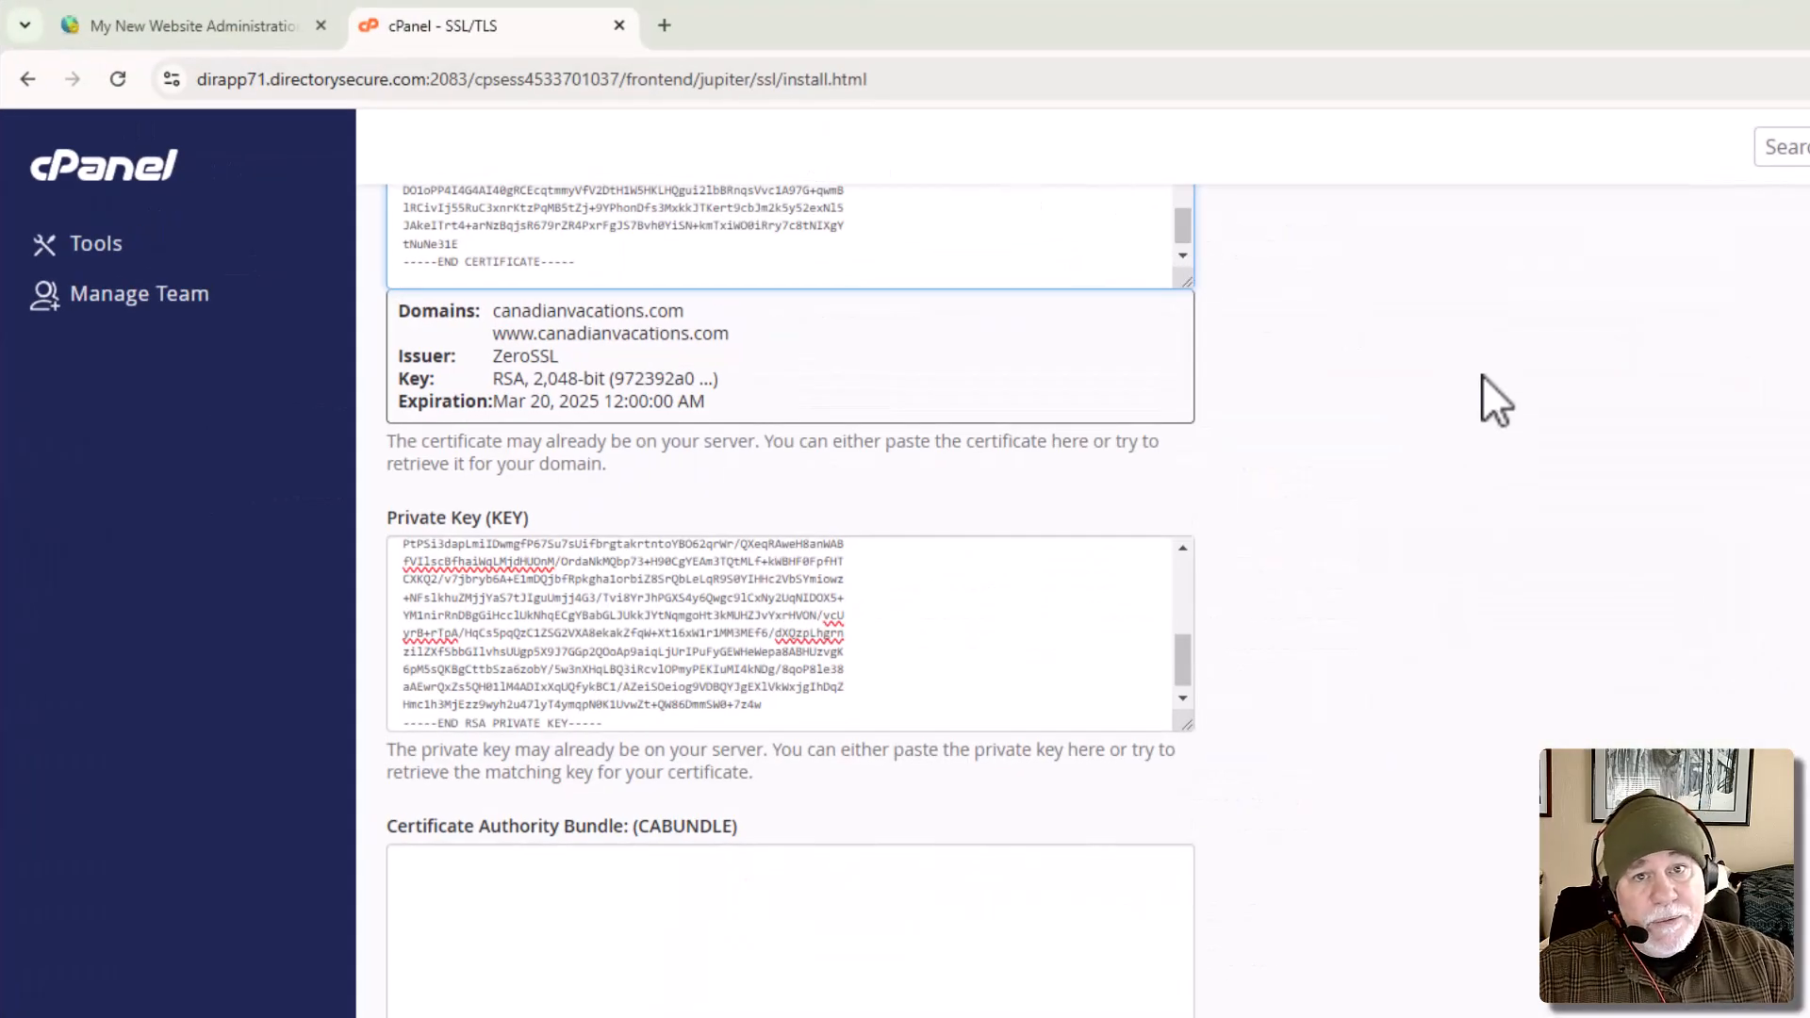
{"action": "left_click", "coordinate": [873, 896]}
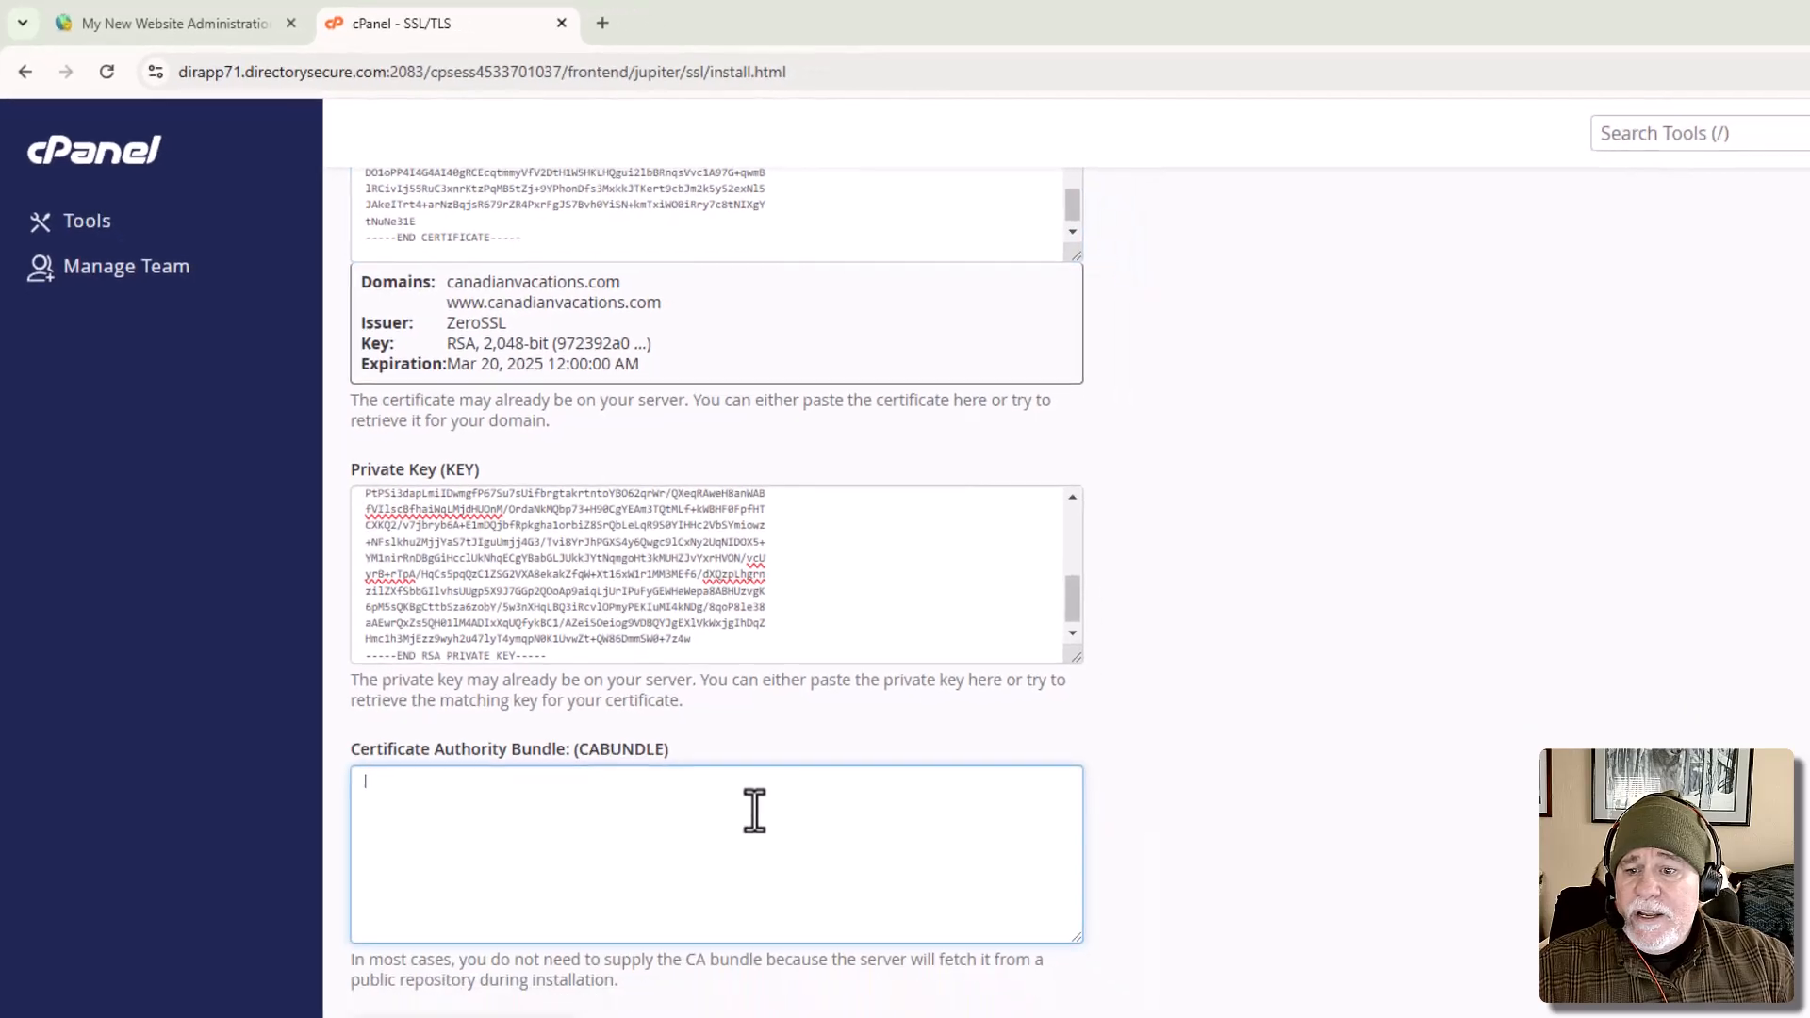
{"action": "key", "text": "ctrl+v"}
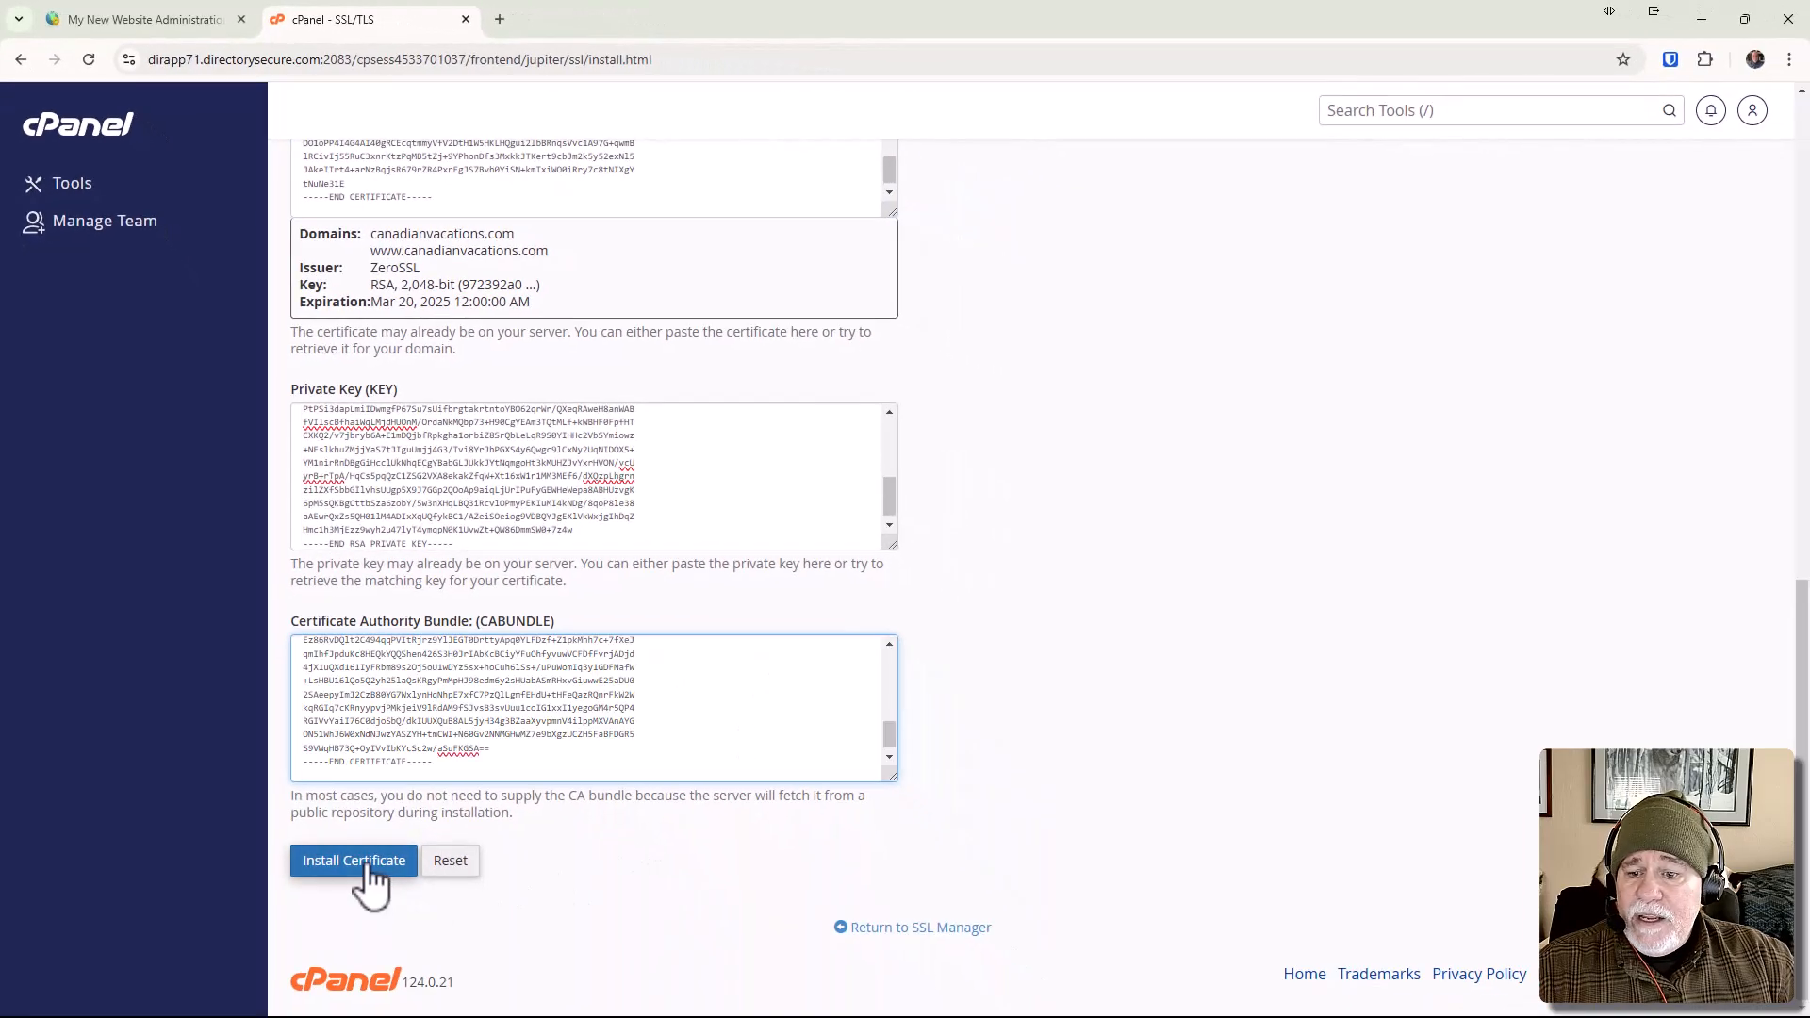
{"action": "left_click", "coordinate": [362, 866]}
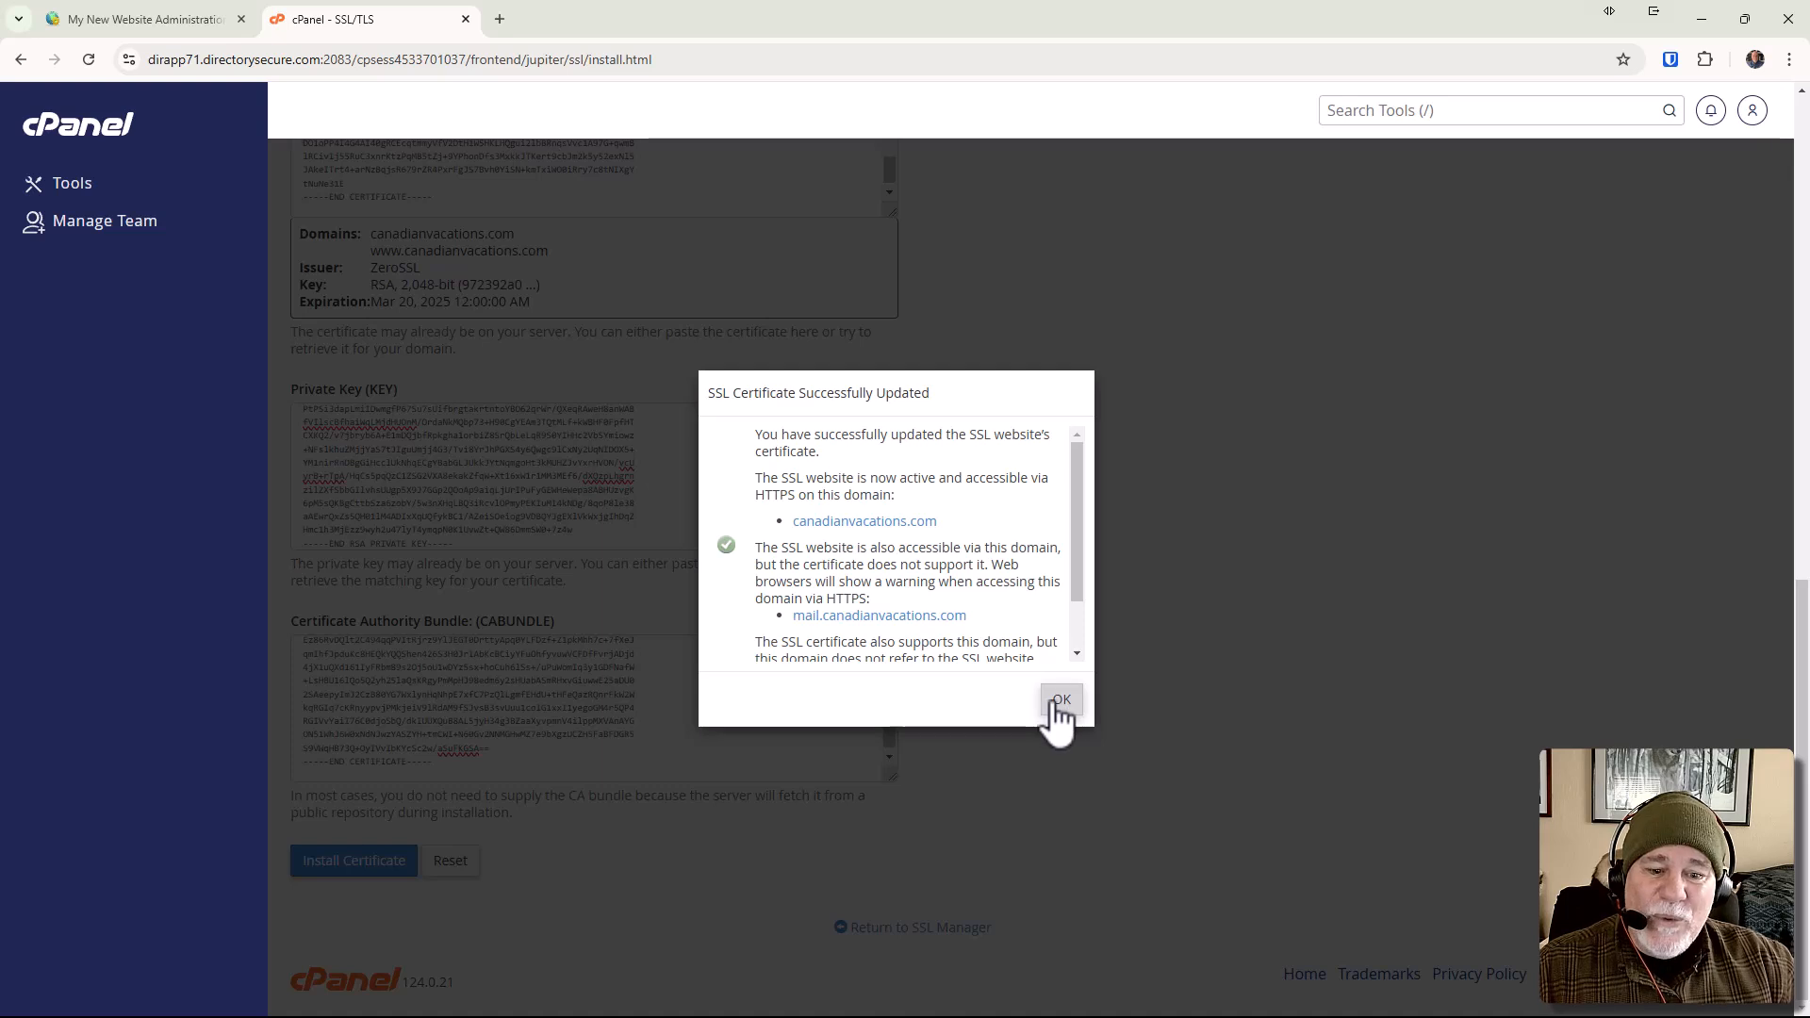
{"action": "left_click", "coordinate": [1056, 703]}
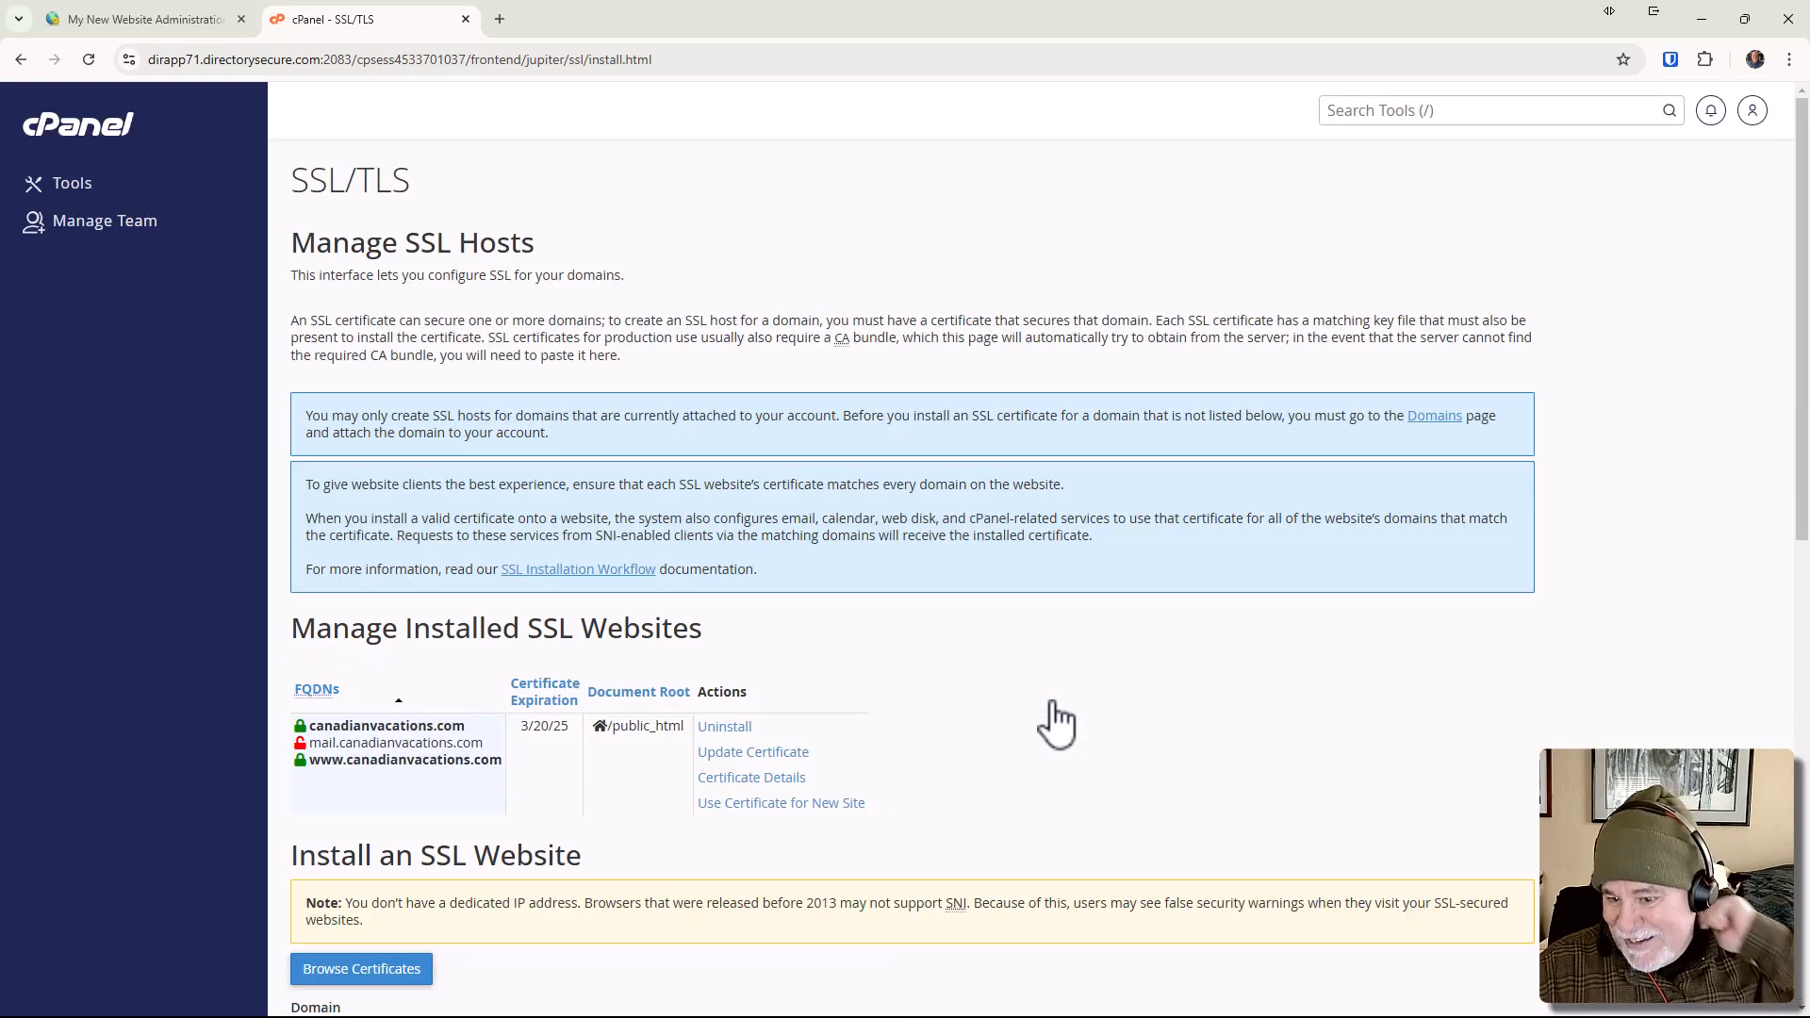
Open canadianvacations.com in a new Incognito window to check the website with its new certificate.
{"action": "scroll", "coordinate": [1052, 619], "scroll_direction": "down", "scroll_amount": 7}
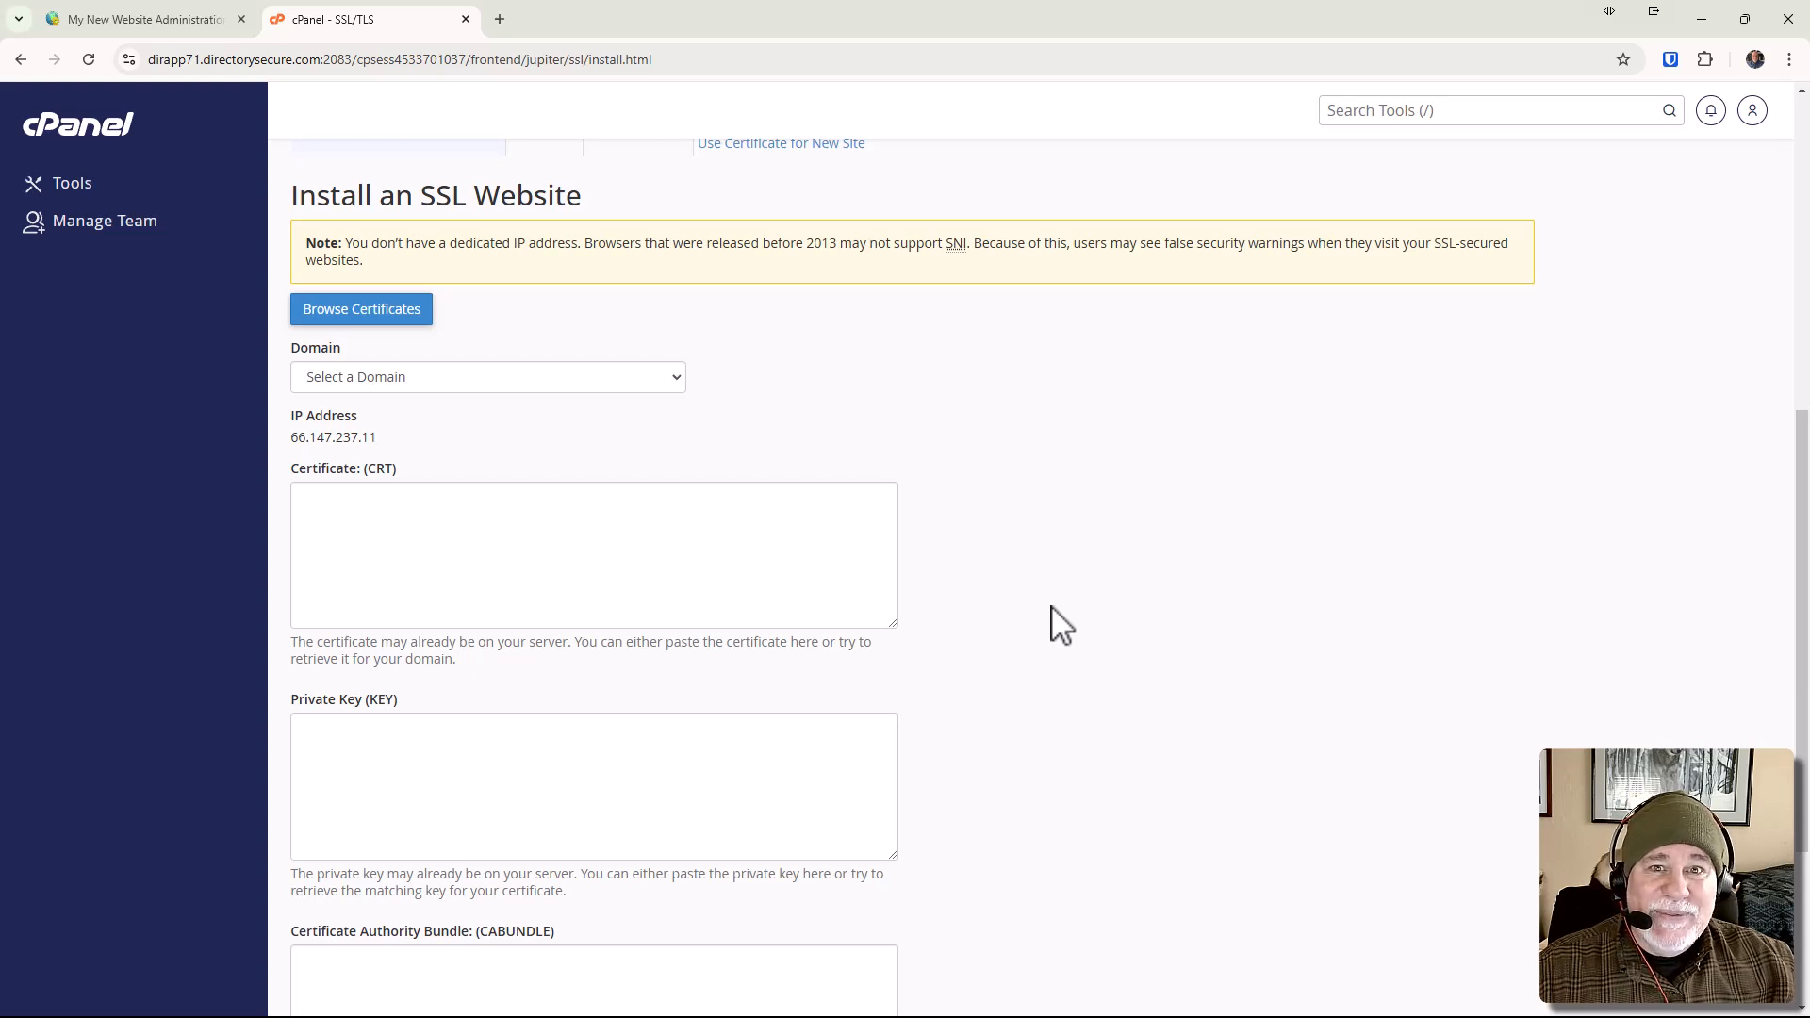
{"action": "left_click", "coordinate": [1788, 59]}
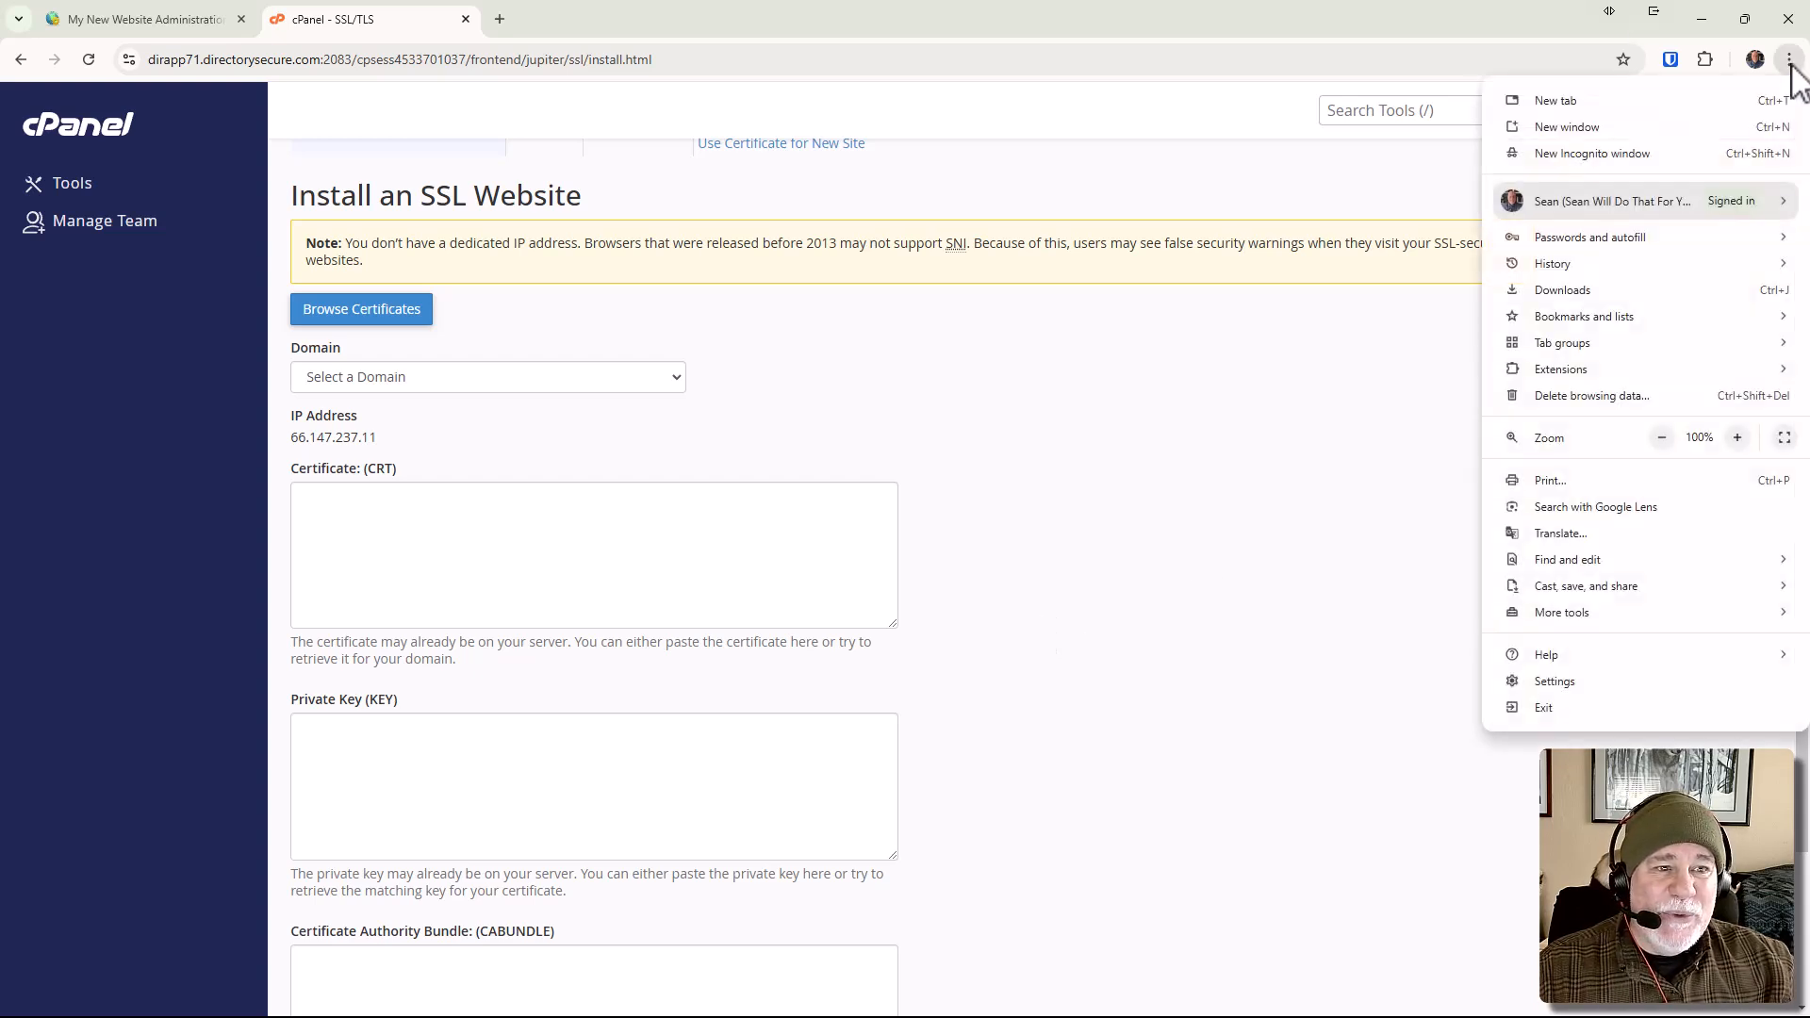
{"action": "left_click", "coordinate": [1631, 153]}
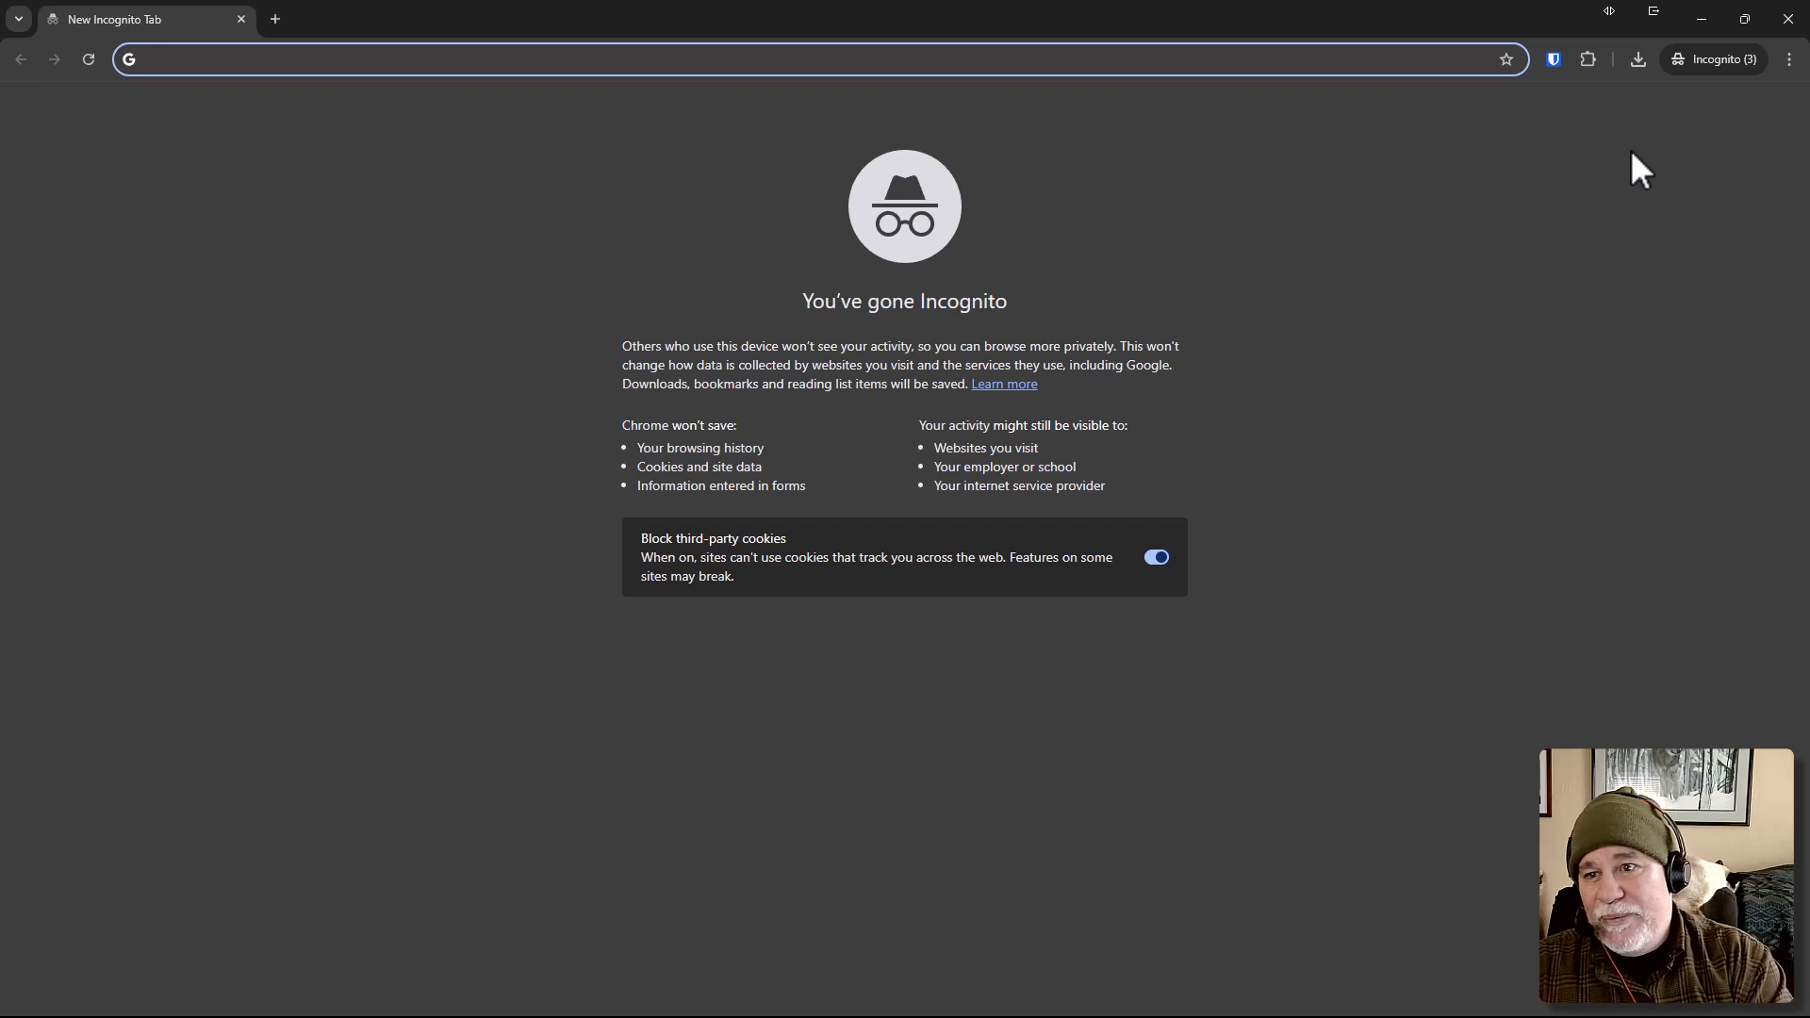
{"action": "type", "text": "canadian"}
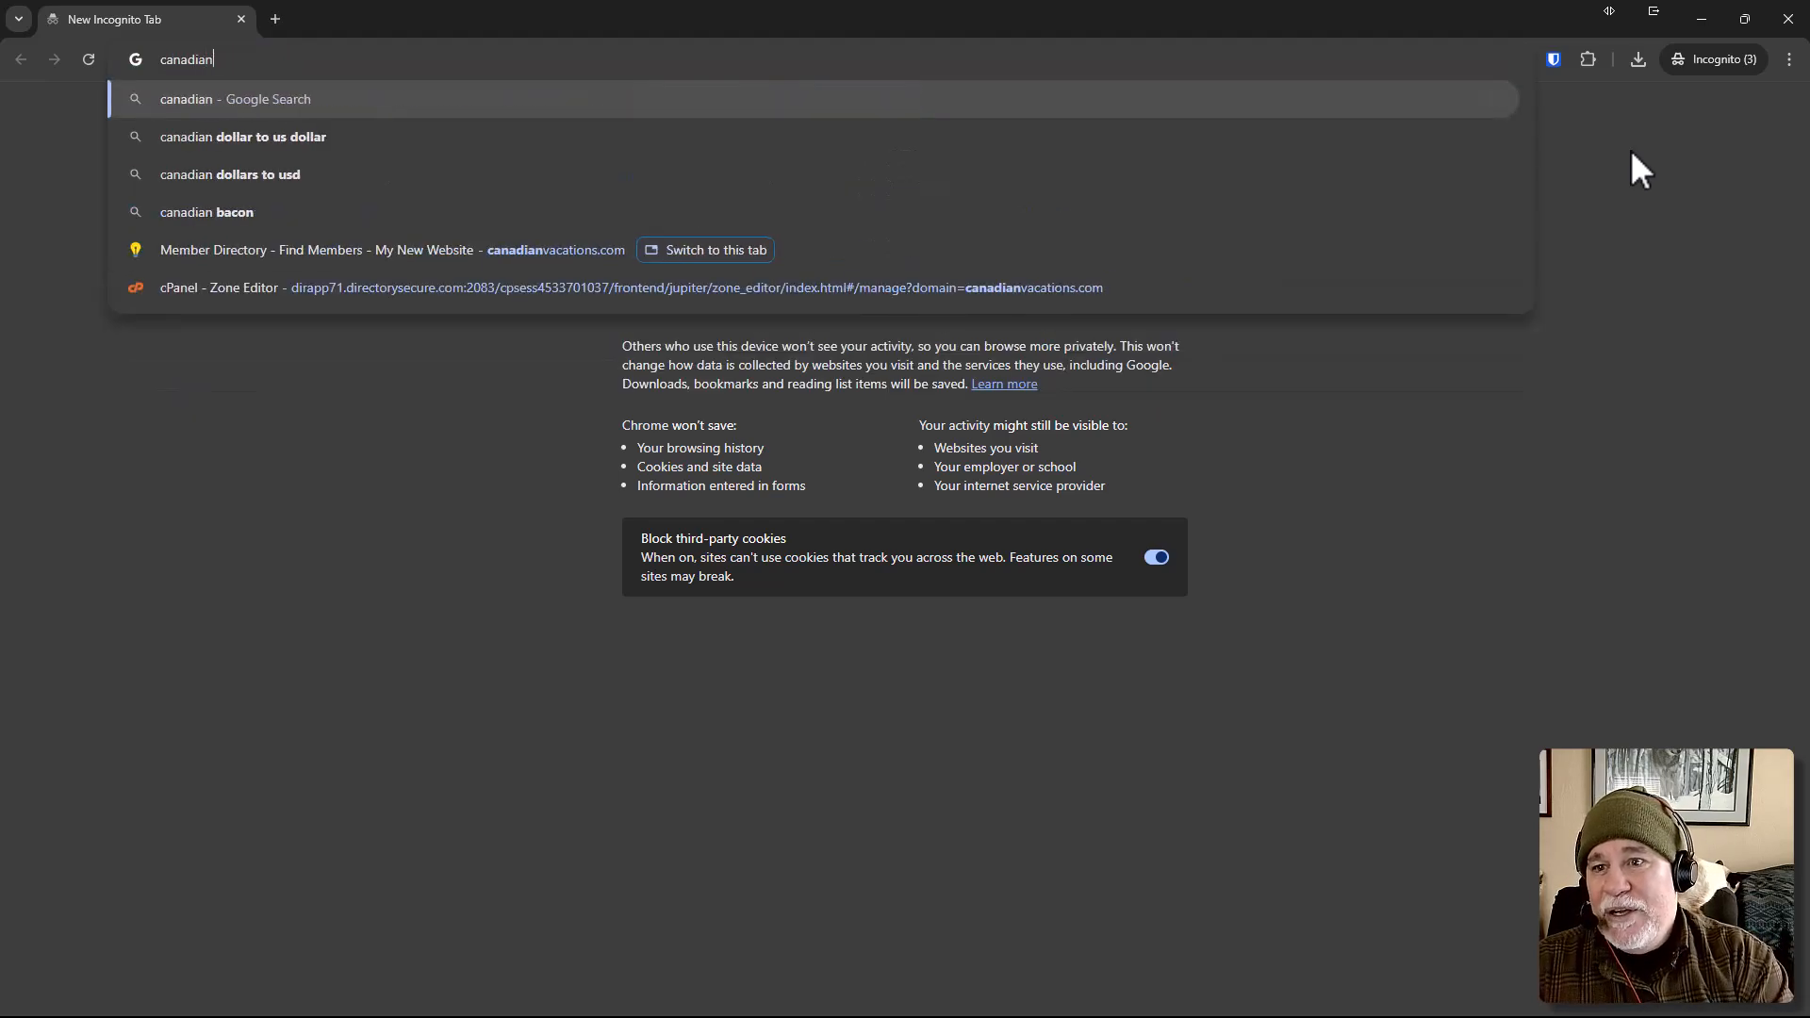
{"action": "type", "text": "vac"}
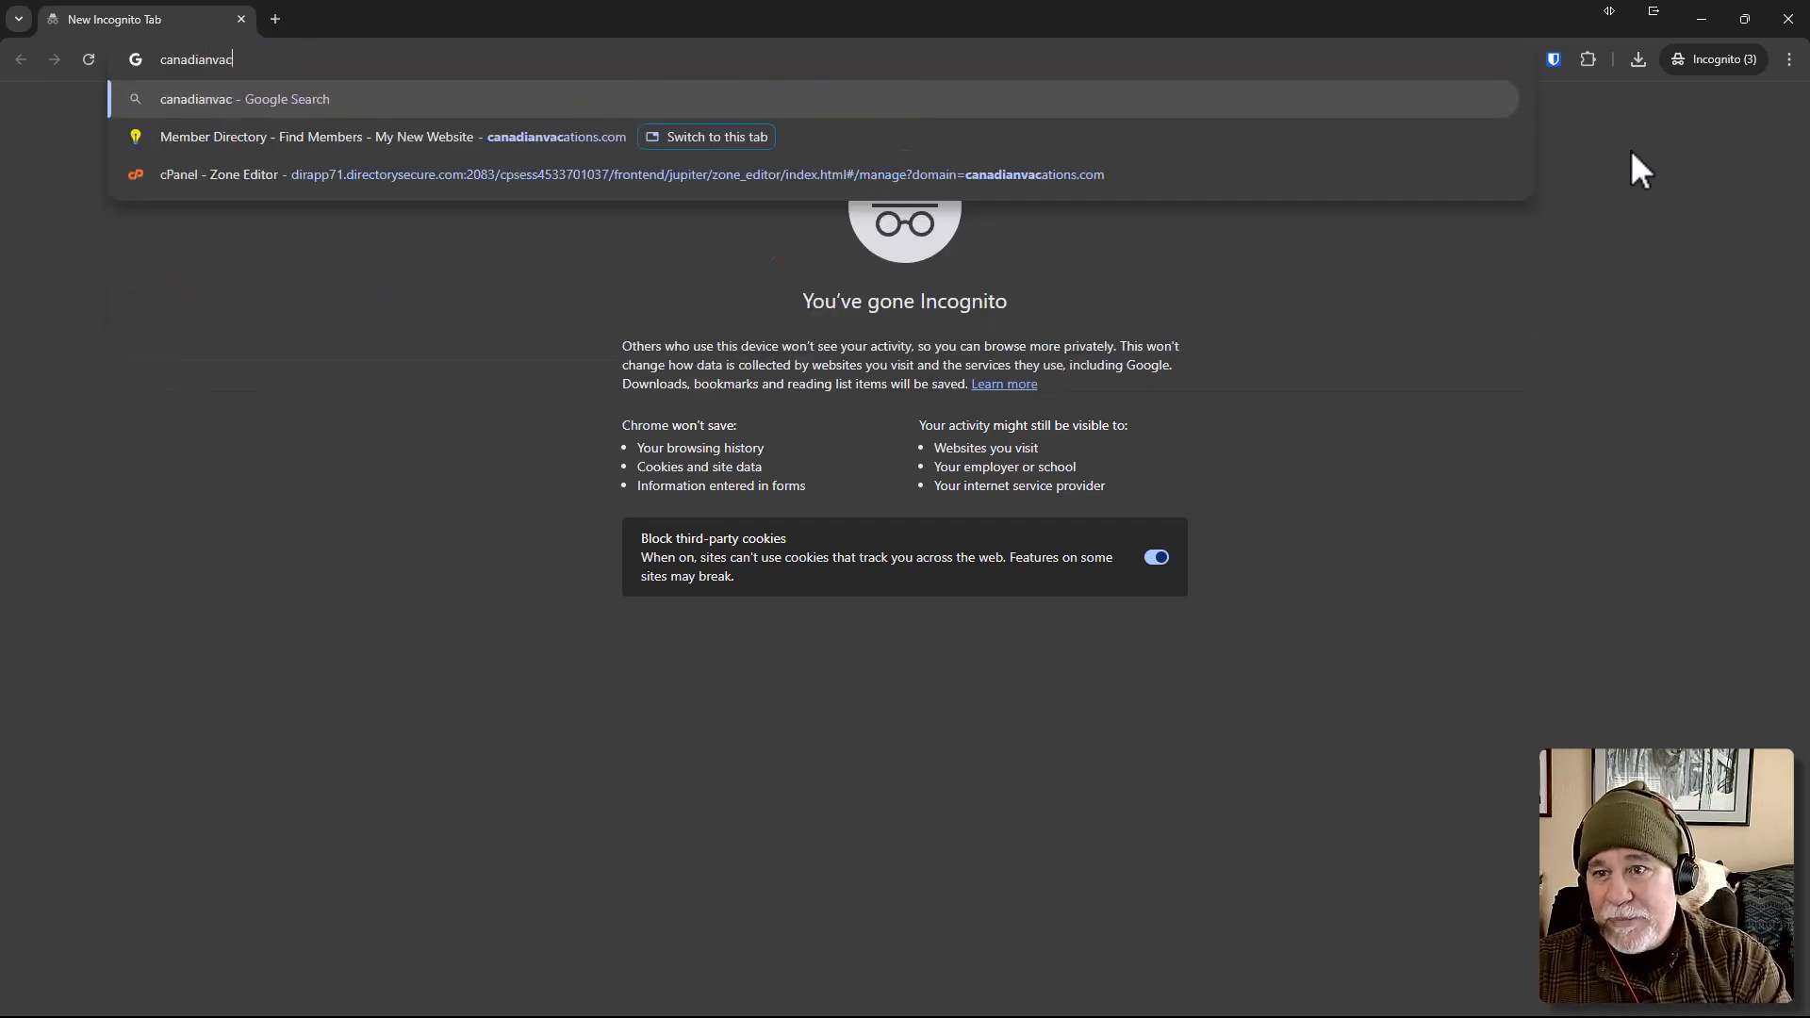
{"action": "type", "text": "ations.com"}
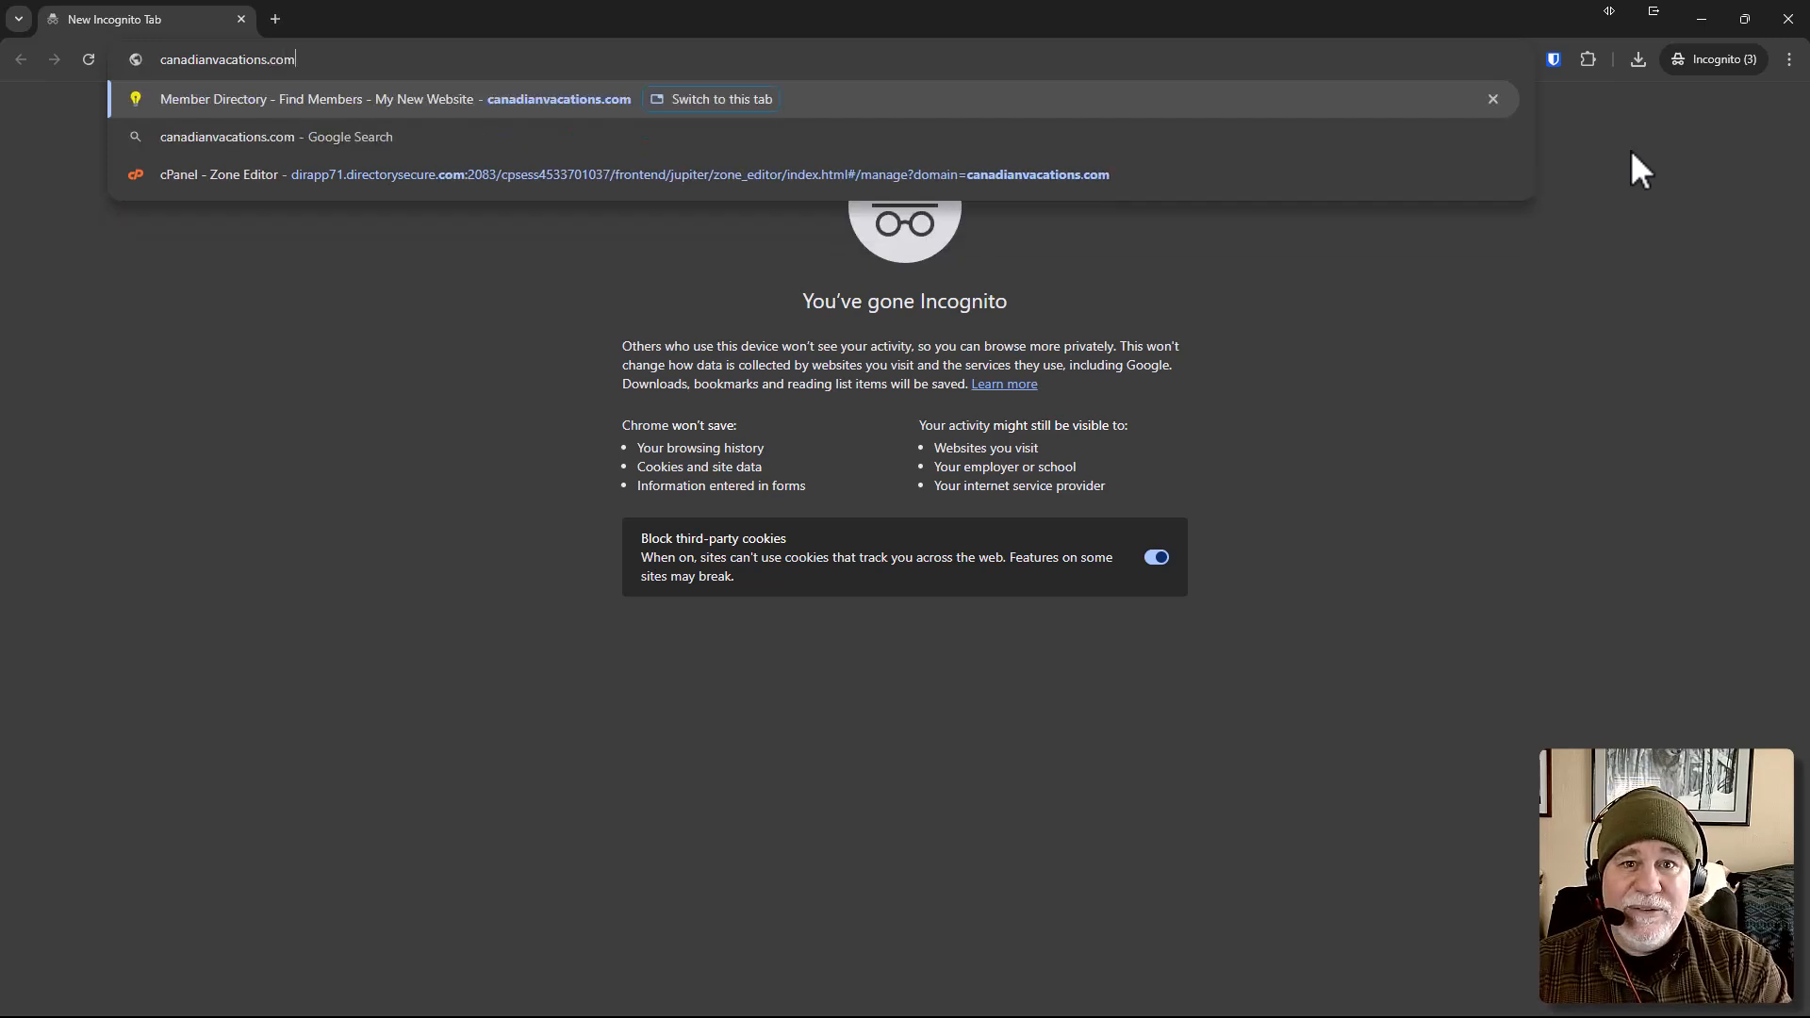
{"action": "key", "text": "Return"}
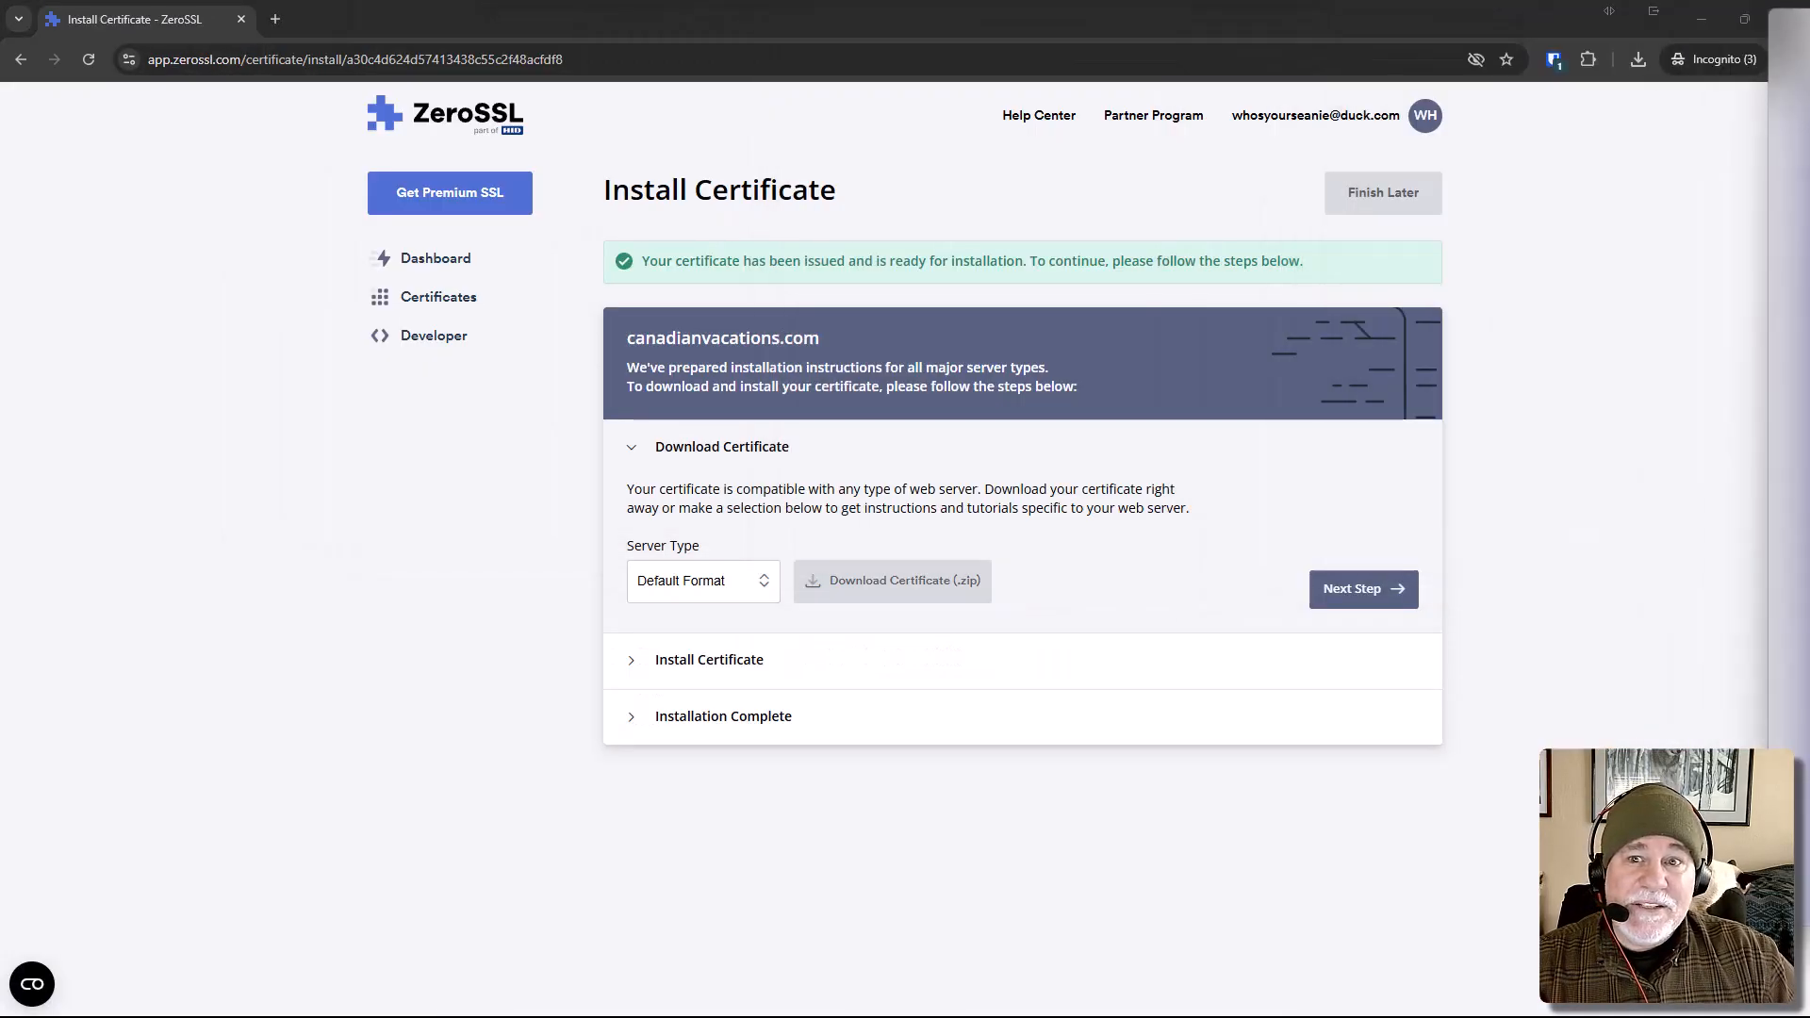
{"action": "left_click_drag", "start_coordinate": [1809, 23], "coordinate": [676, 2]}
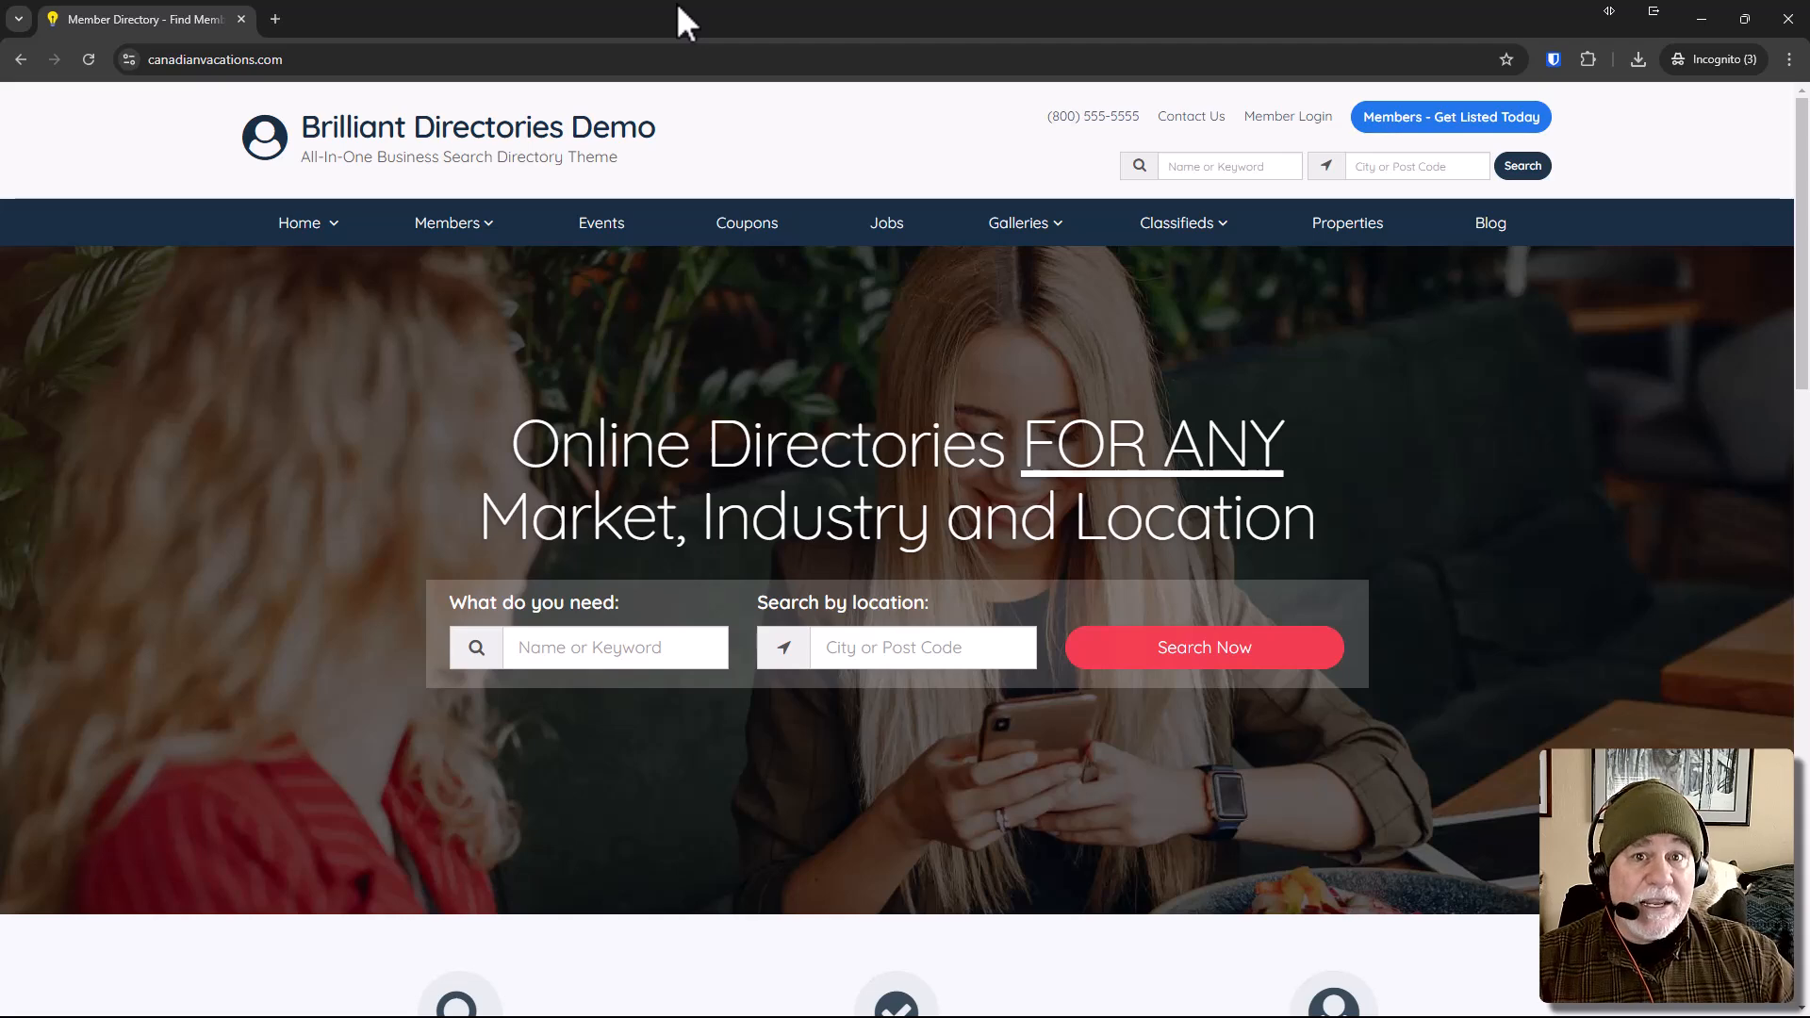